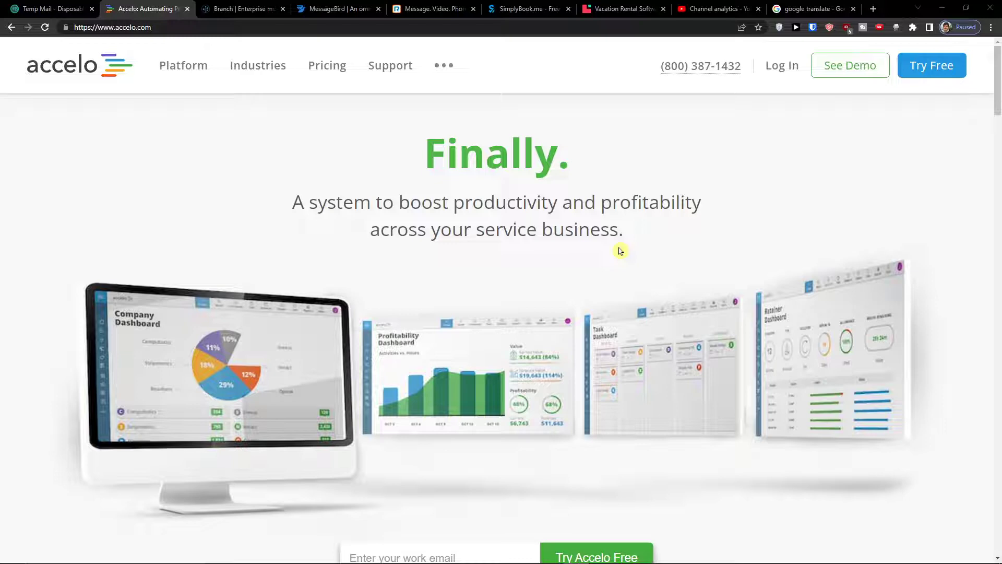
# Paste the copied Temp Mail address as the work email on accelo.com and start the free trial
pyautogui.scroll(-3, 621, 246)
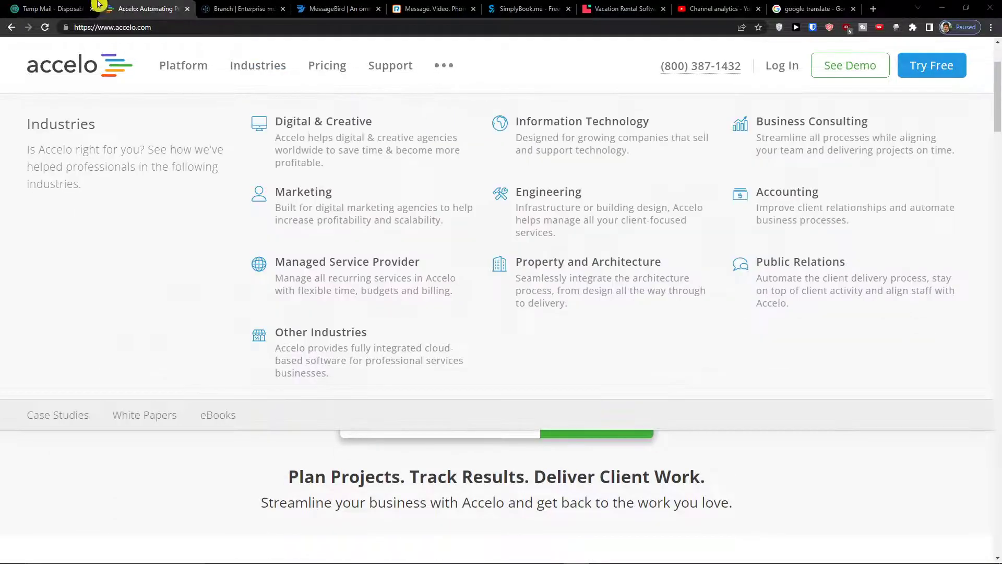
pyautogui.click(68, 8)
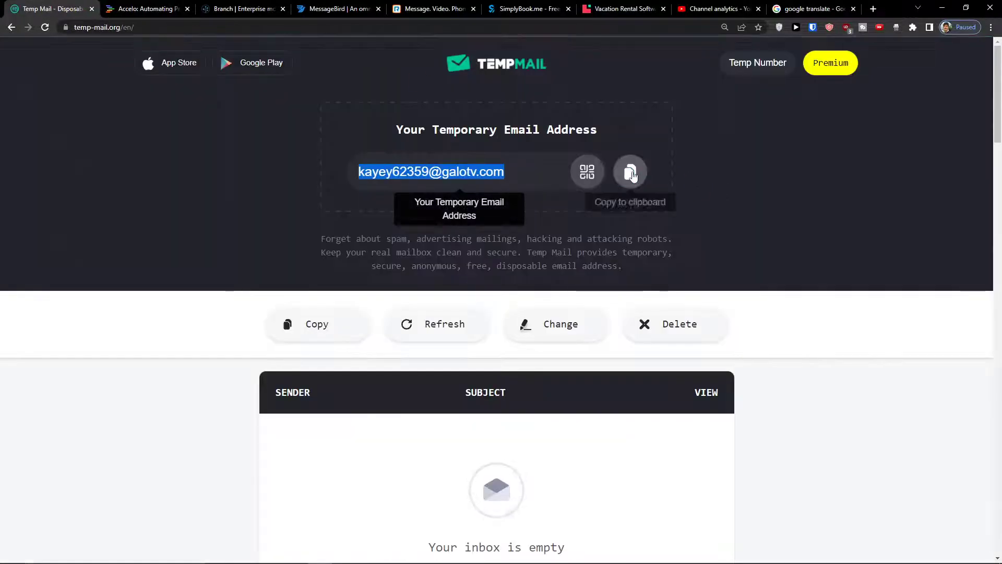
pyautogui.click(152, 9)
pyautogui.click(484, 429)
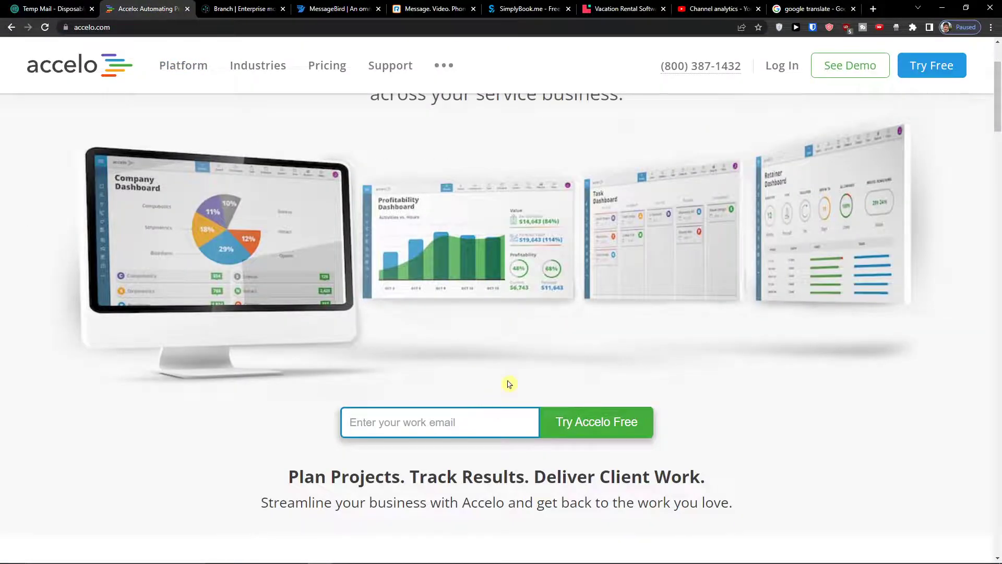
pyautogui.hotkey('ctrl', 'v')
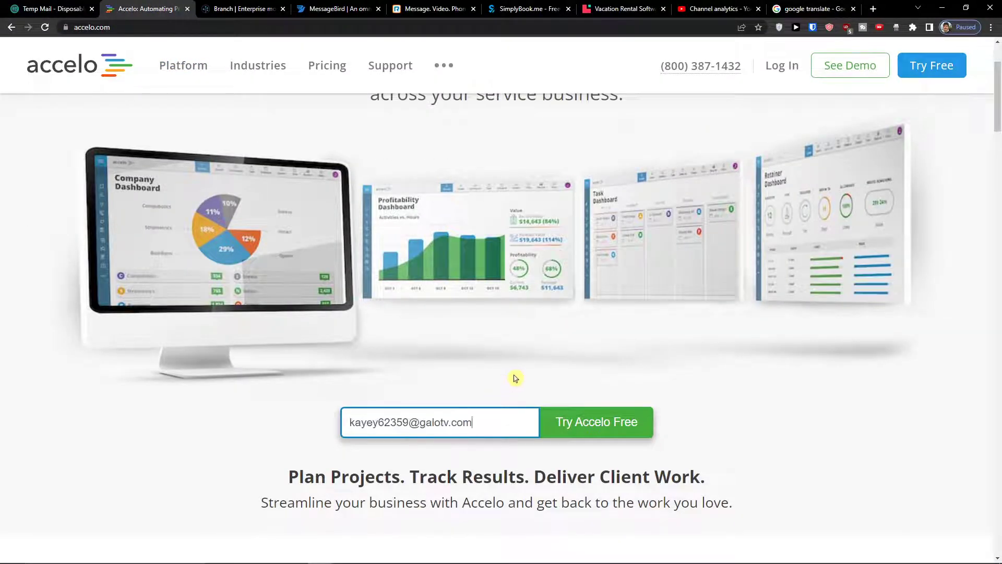
pyautogui.scroll(-2, 540, 419)
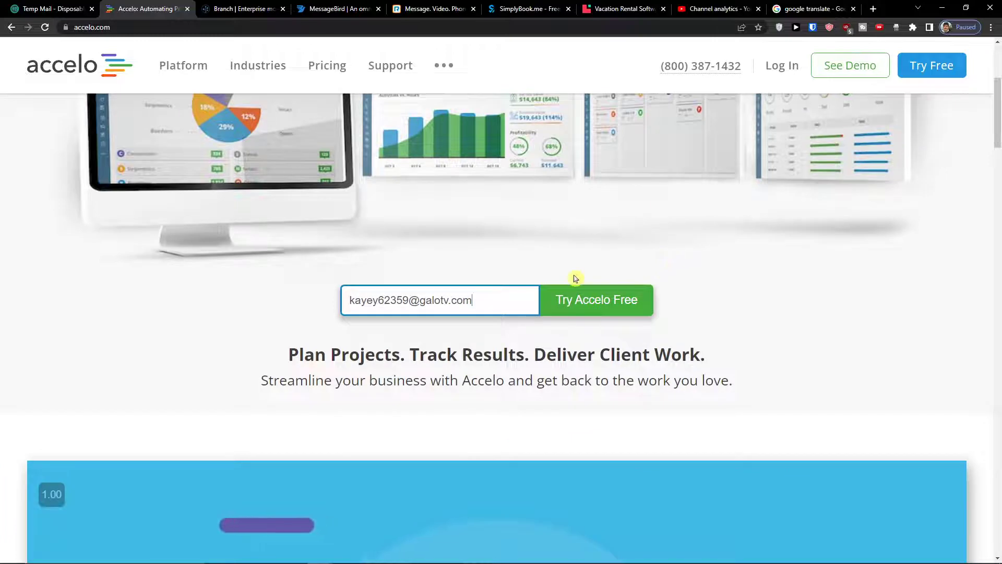
pyautogui.click(613, 302)
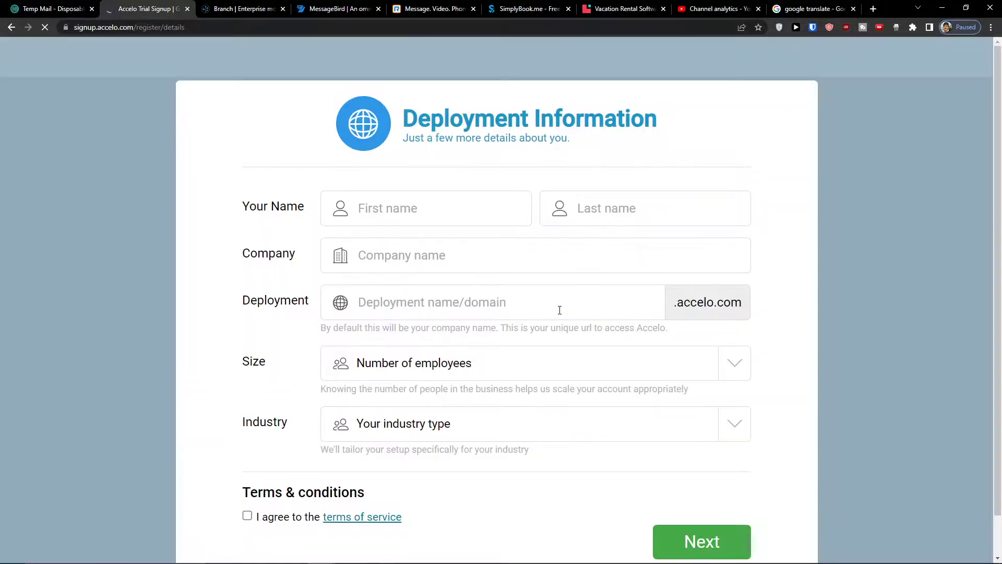
# Enter the first name, last name and company name in the deployment form
pyautogui.click(414, 210)
pyautogui.press('Tab')
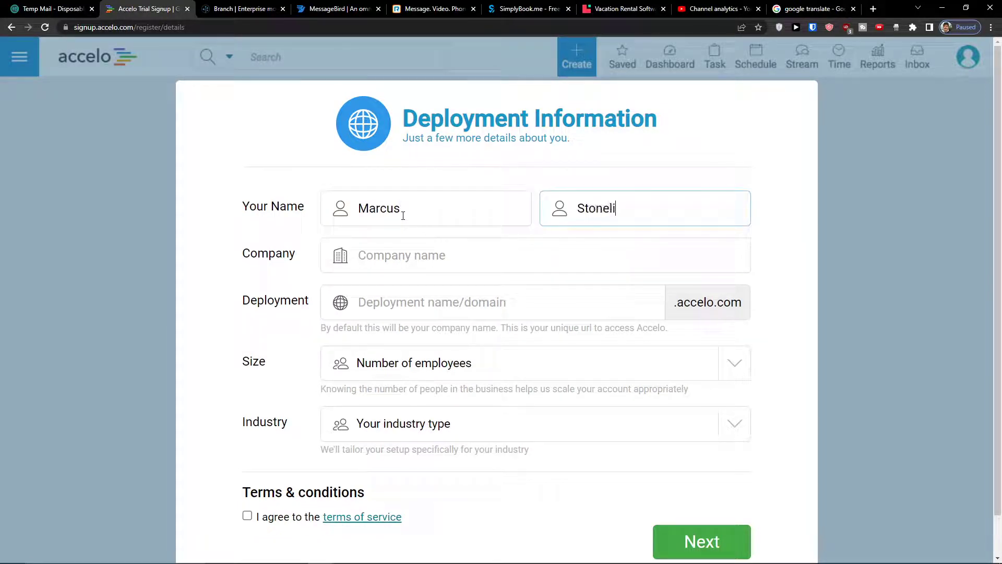
pyautogui.press('Tab')
pyautogui.write('Su')
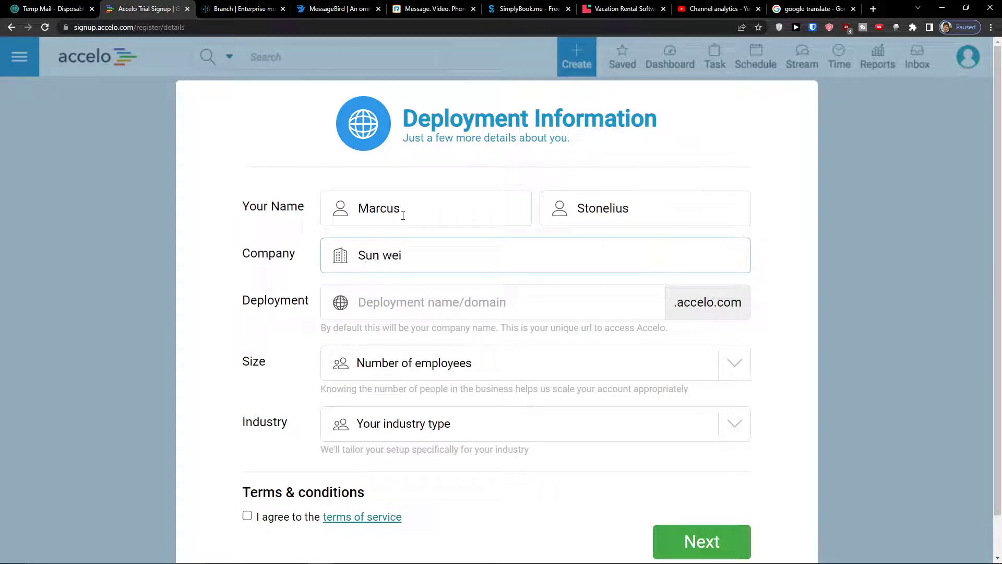
pyautogui.click(427, 298)
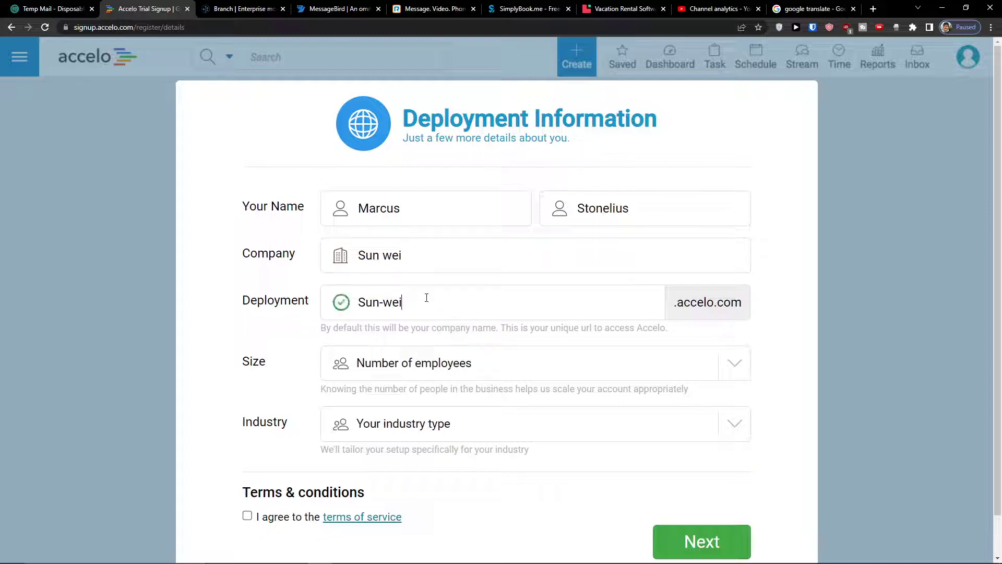
# Choose company size 3 - 4 and industry Digital Marketing, accept the terms and submit
pyautogui.click(415, 361)
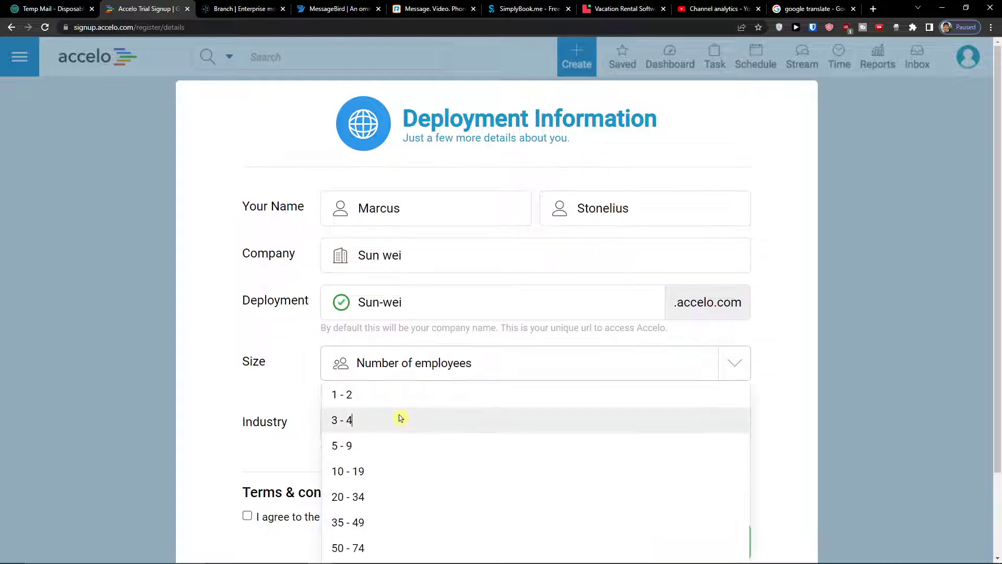
pyautogui.click(398, 418)
pyautogui.click(394, 423)
pyautogui.click(406, 460)
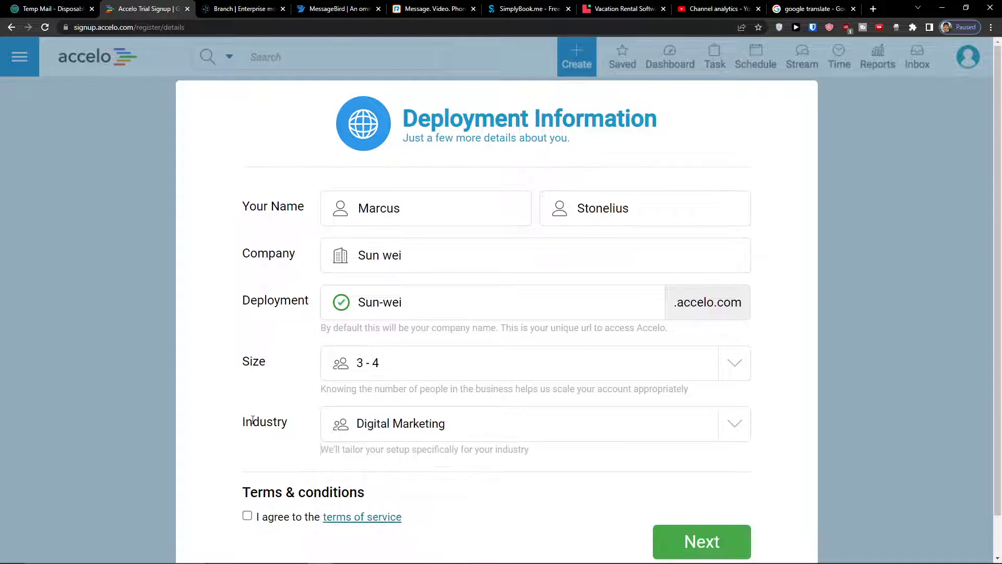
pyautogui.scroll(-1, 213, 400)
pyautogui.click(248, 472)
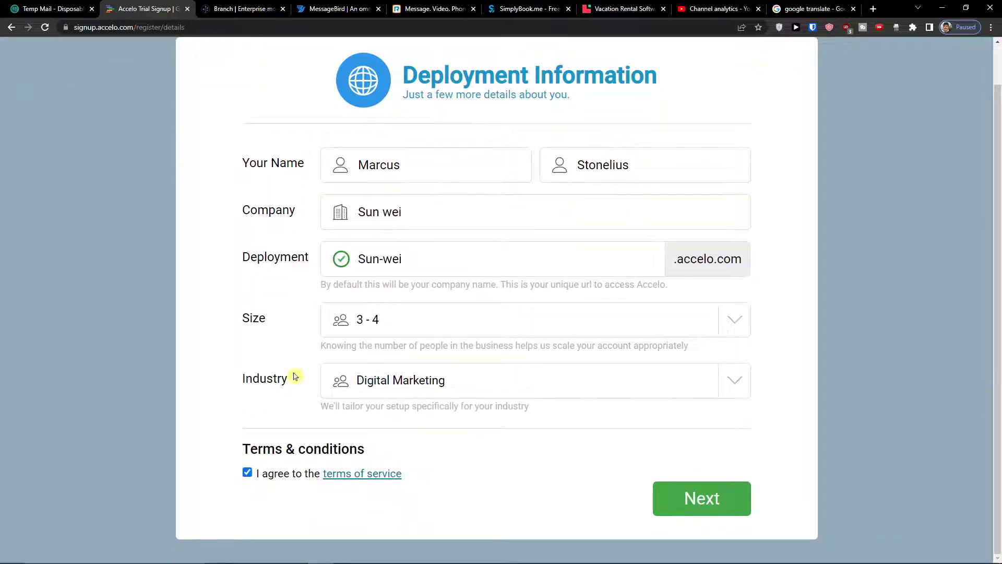
pyautogui.scroll(1, 290, 376)
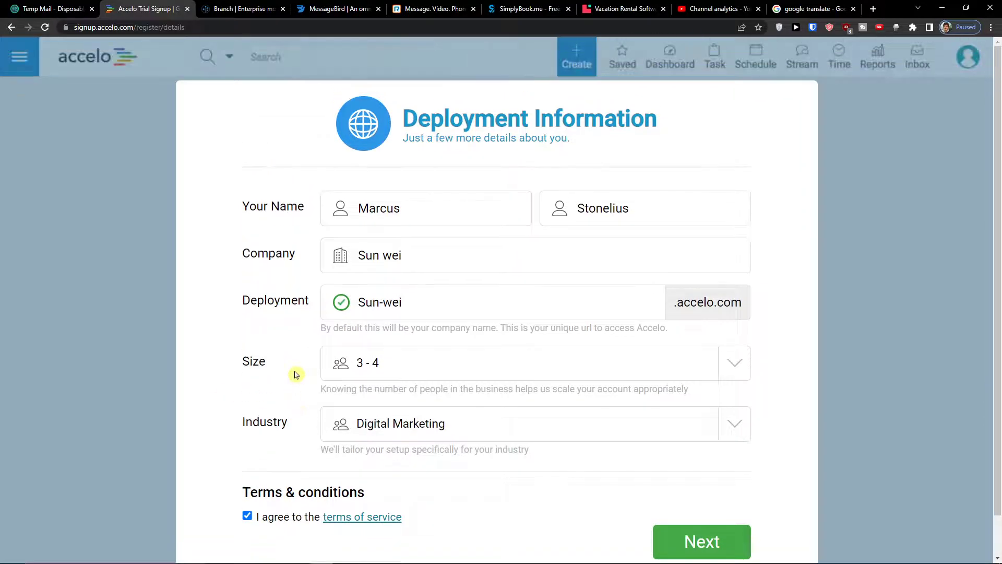
pyautogui.click(709, 552)
pyautogui.click(548, 202)
# Search for the address and select the first suggested match
pyautogui.click(520, 257)
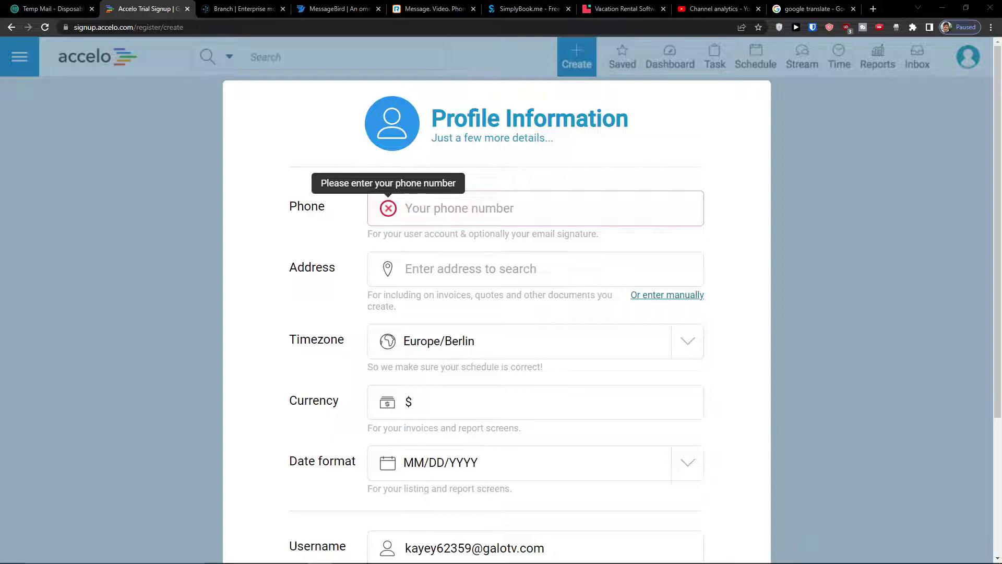
pyautogui.click(570, 217)
pyautogui.hotkey('ctrl', 'v')
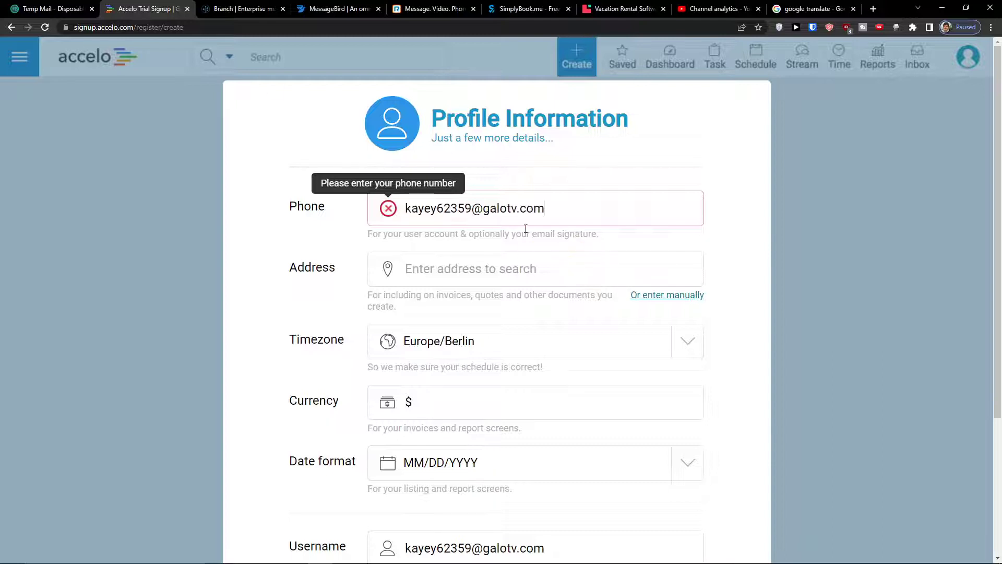
pyautogui.press('BackSpace')
pyautogui.press('BackSpace')
pyautogui.press('BackSpace')
pyautogui.press('BackSpace')
pyautogui.press('BackSpace')
pyautogui.press('BackSpace')
pyautogui.press('BackSpace')
pyautogui.press('BackSpace')
pyautogui.press('BackSpace')
pyautogui.press('BackSpace')
pyautogui.press('BackSpace')
pyautogui.press('BackSpace')
pyautogui.press('BackSpace')
pyautogui.press('BackSpace')
pyautogui.press('BackSpace')
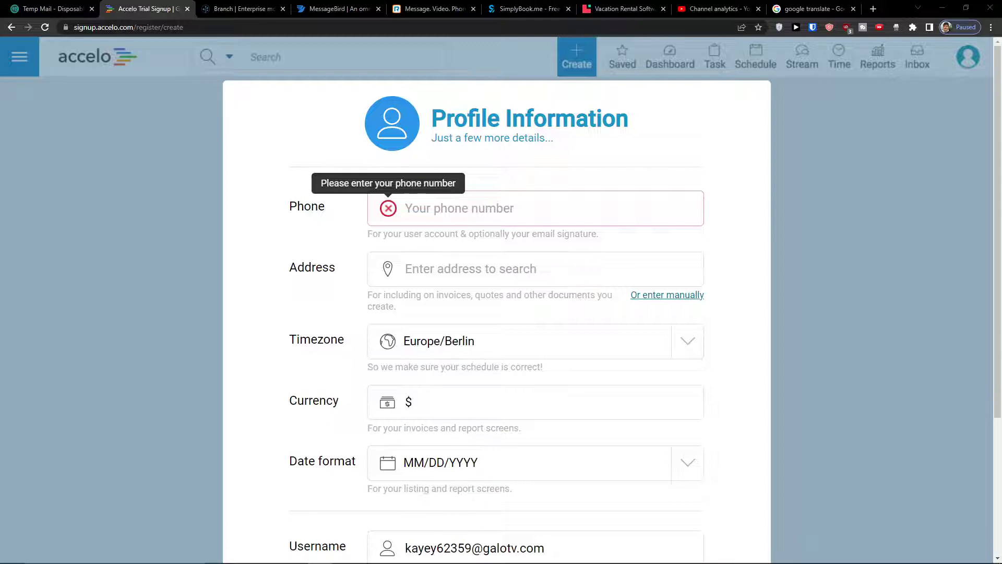
pyautogui.click(463, 266)
pyautogui.write('De')
pyautogui.press('BackSpace')
pyautogui.press('BackSpace')
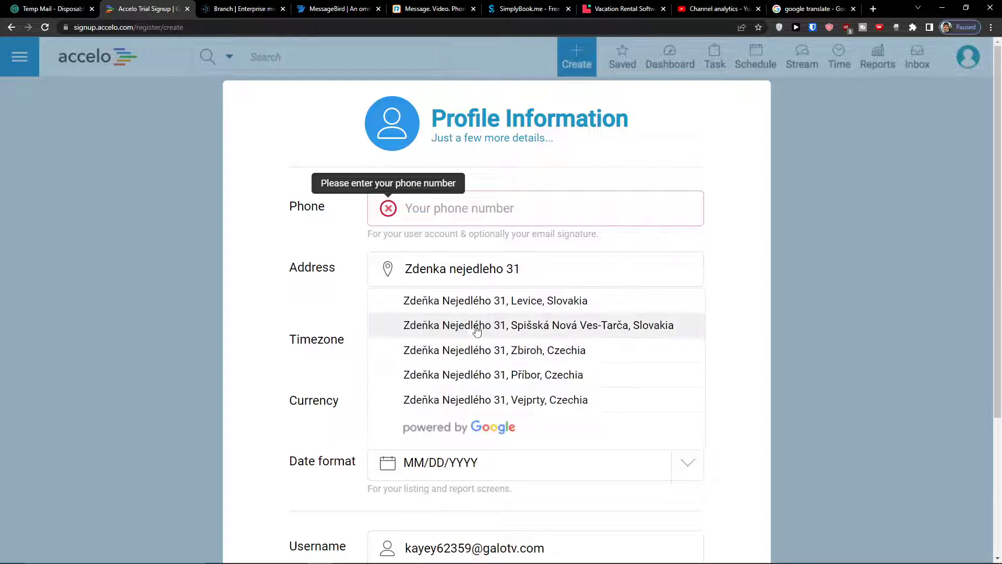
pyautogui.click(483, 311)
pyautogui.click(437, 401)
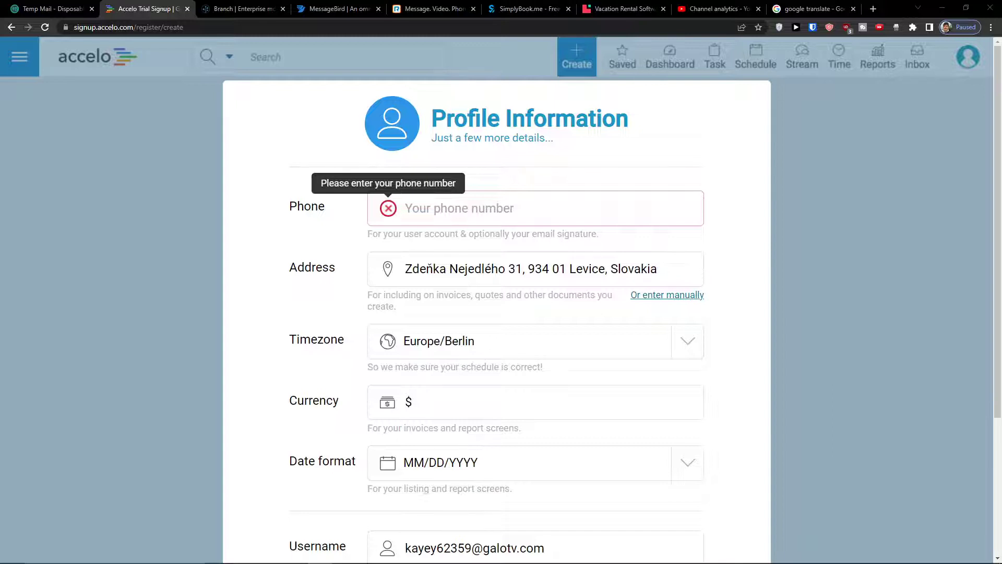
# Paste the phone number into the profile's phone field
pyautogui.moveTo(724, 241); pyautogui.dragTo(682, 217)
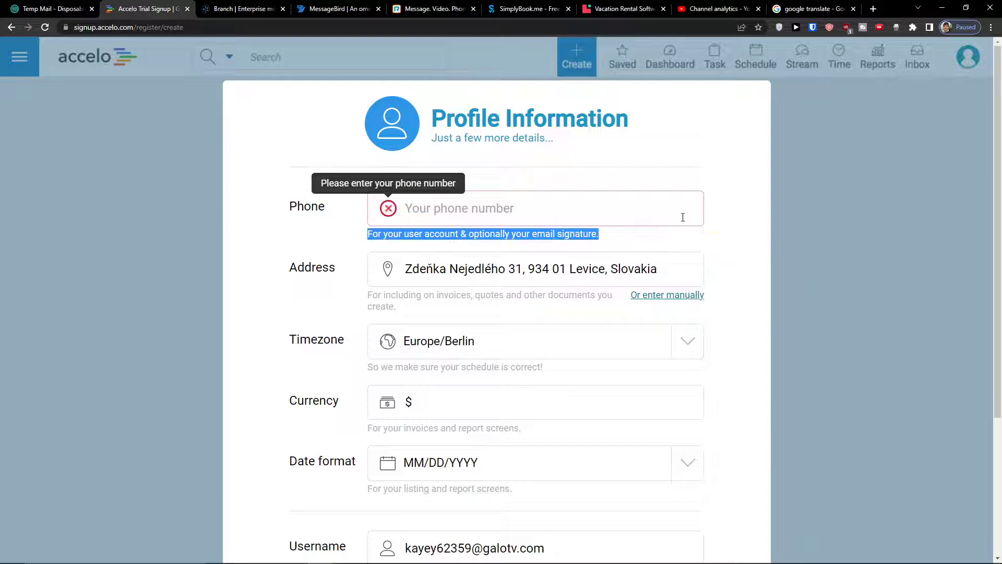
pyautogui.click(682, 217)
pyautogui.hotkey('ctrl', 'v')
pyautogui.scroll(-4, 649, 309)
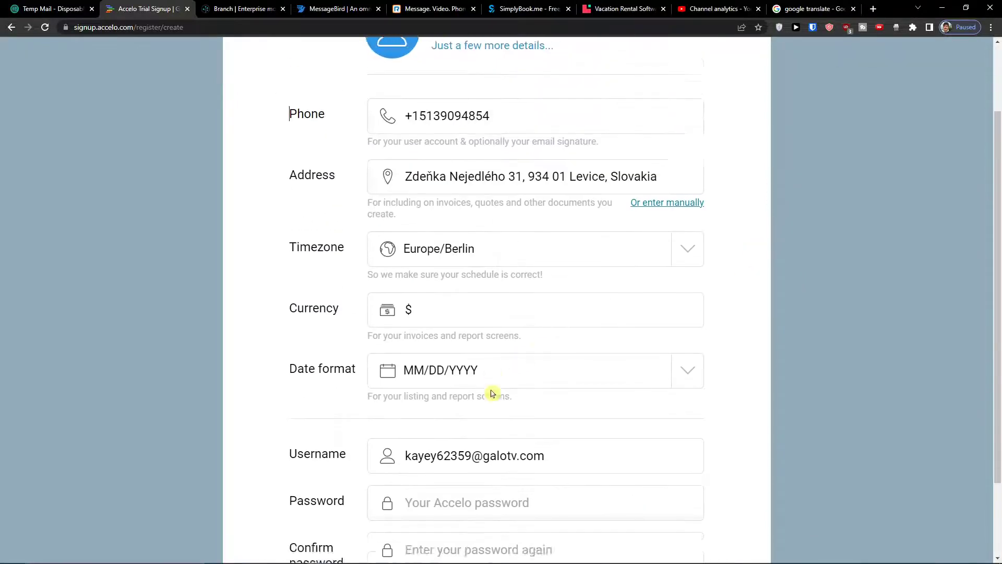
# Enter and confirm the account password, then submit the profile
pyautogui.click(487, 398)
pyautogui.write('•••••••••')
pyautogui.press('Tab')
pyautogui.write('•••')
pyautogui.click(672, 513)
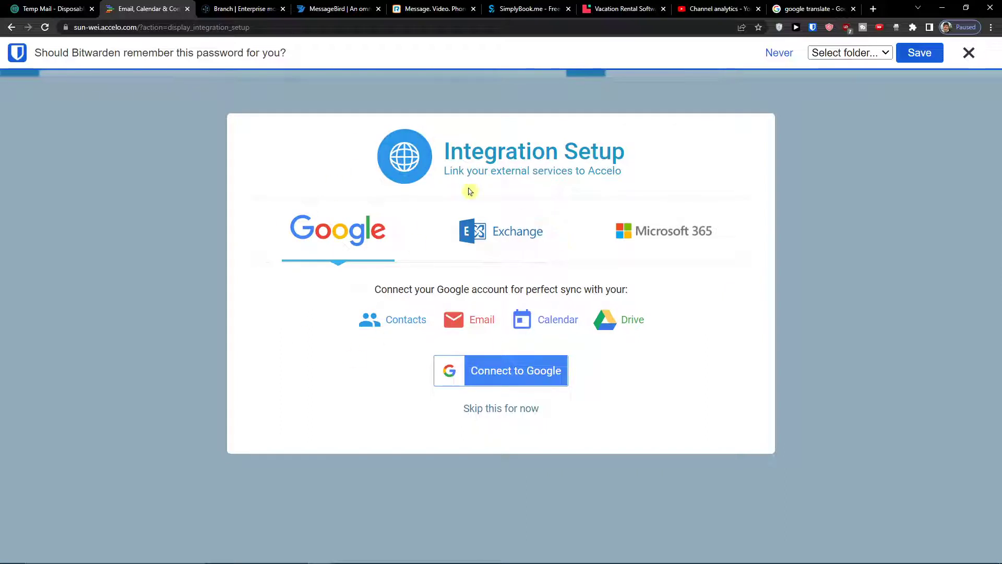
# Skip the external-service integrations and accept the cookie notice
pyautogui.click(497, 407)
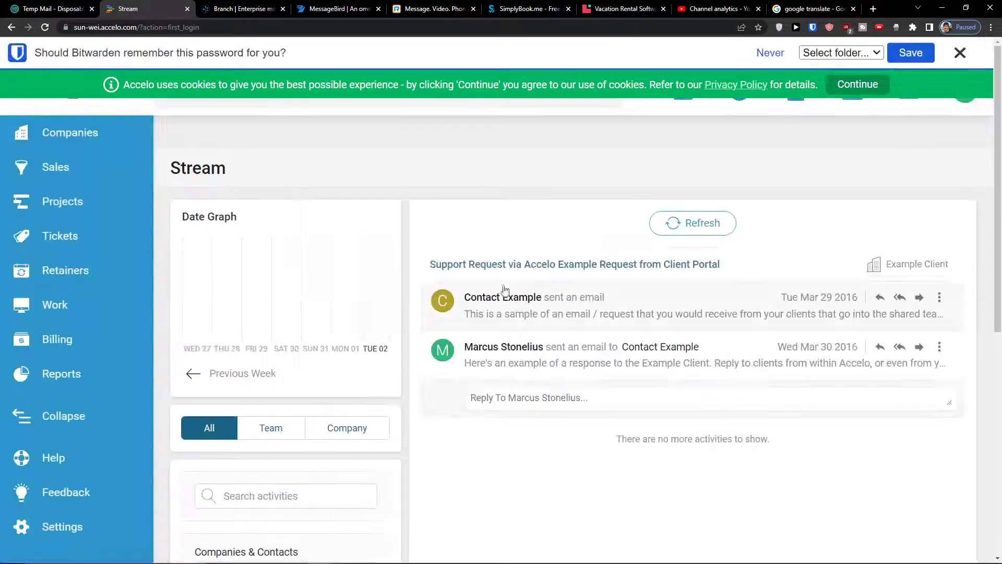
pyautogui.scroll(-3, 539, 392)
pyautogui.scroll(3, 539, 395)
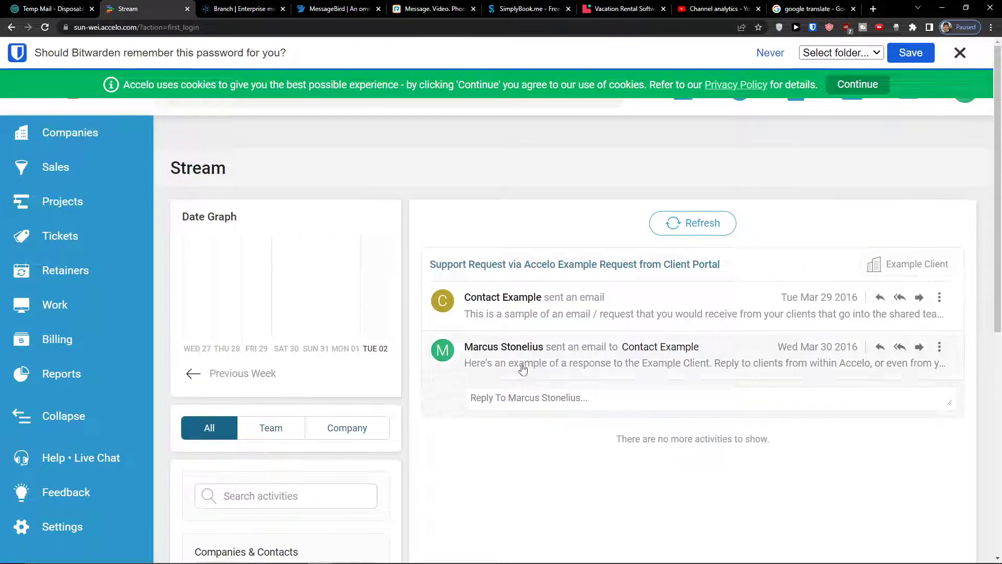
pyautogui.click(858, 84)
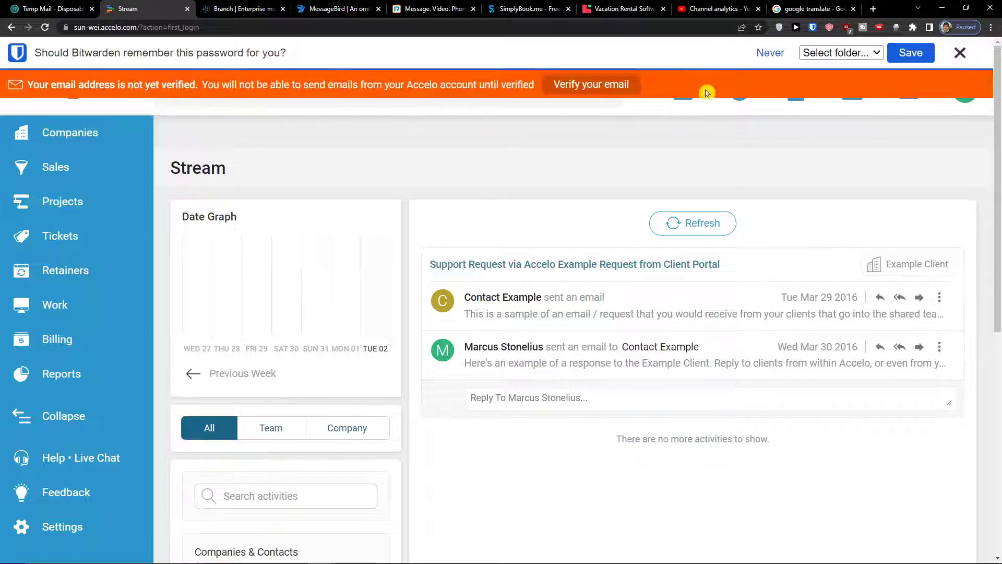
# Request a verification email from Accelo and check the temporary inbox for it
pyautogui.click(83, 9)
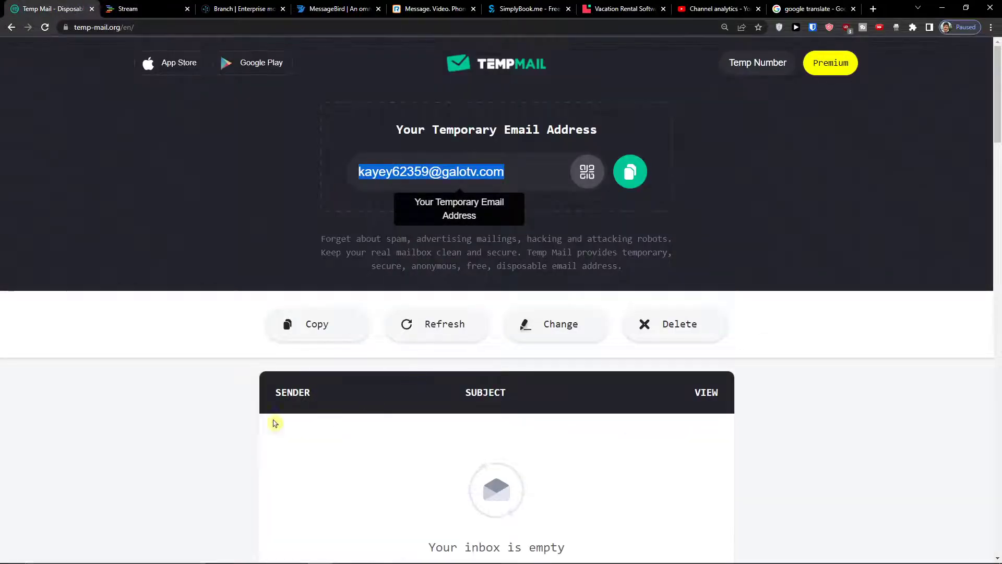
pyautogui.click(438, 337)
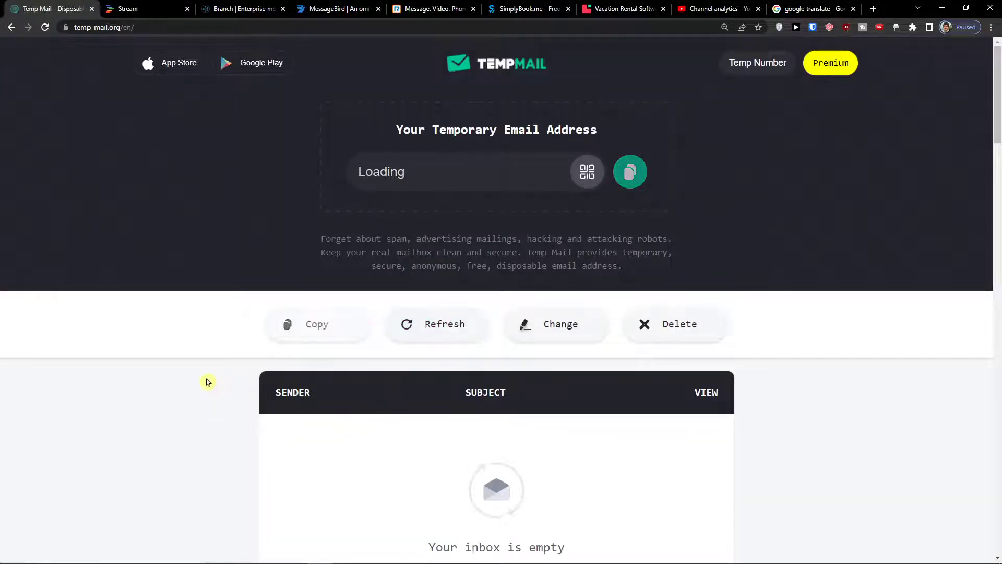
pyautogui.click(132, 7)
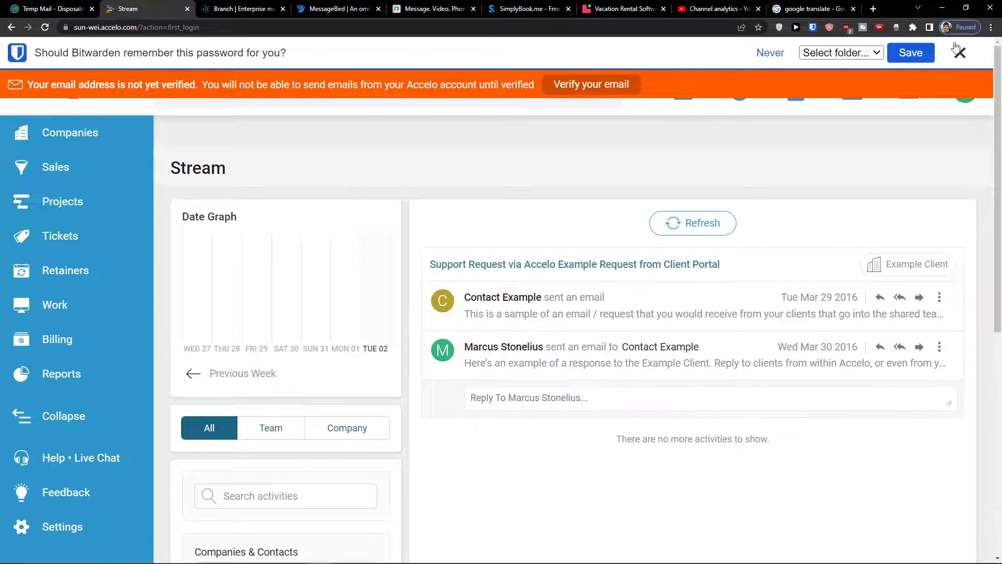
pyautogui.click(69, 6)
pyautogui.click(128, 9)
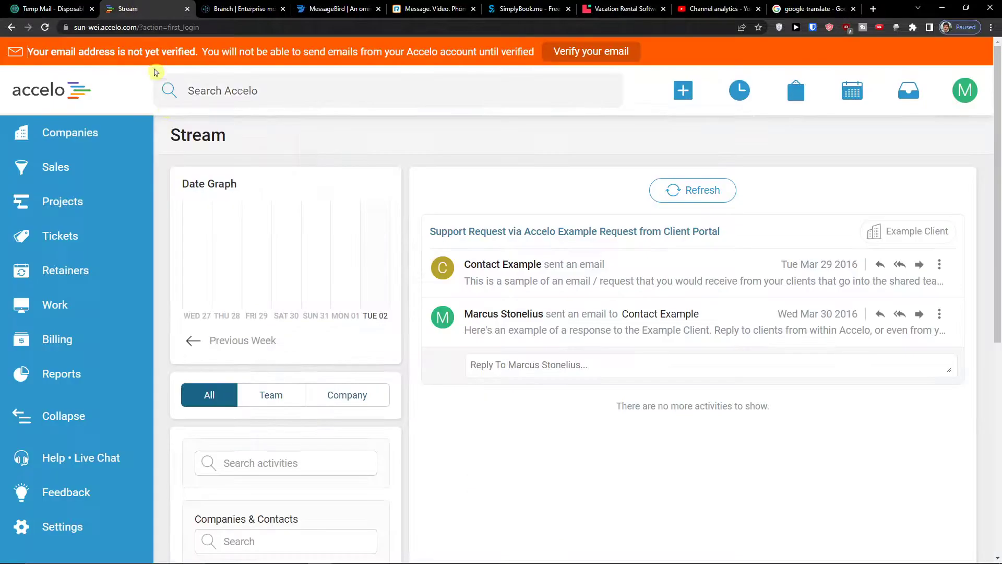
pyautogui.middleClick(596, 55)
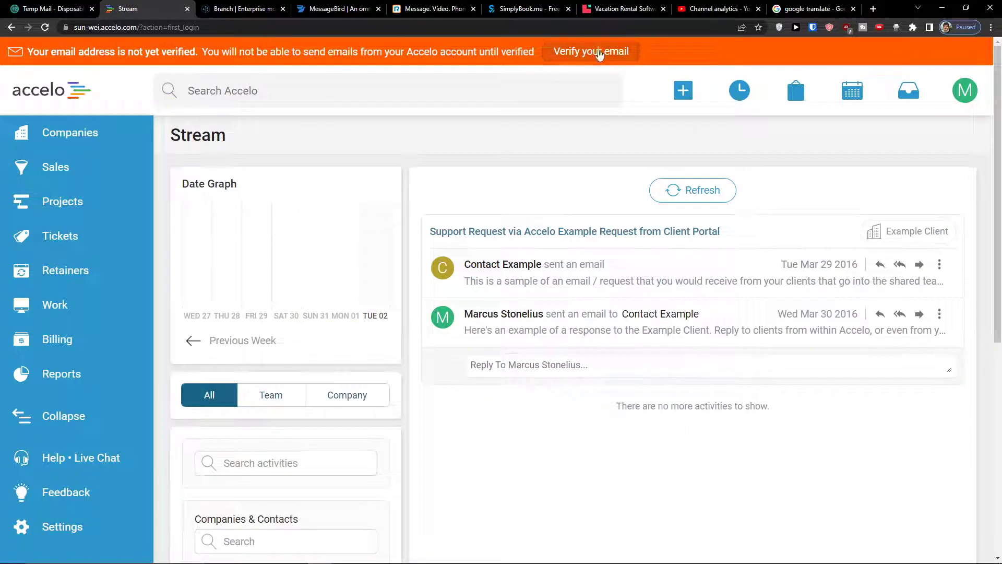
pyautogui.click(599, 52)
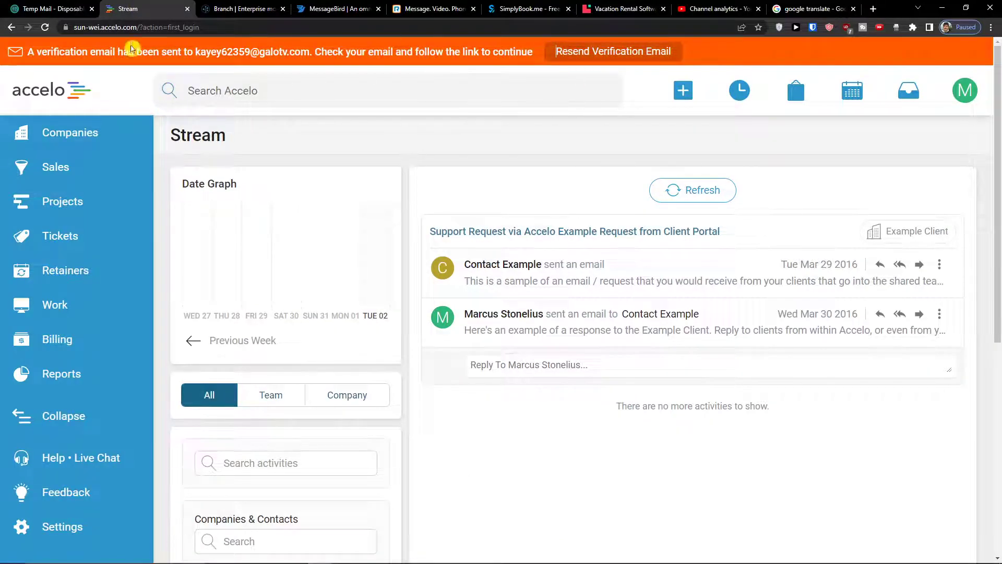
pyautogui.click(52, 9)
pyautogui.click(128, 8)
pyautogui.click(30, 92)
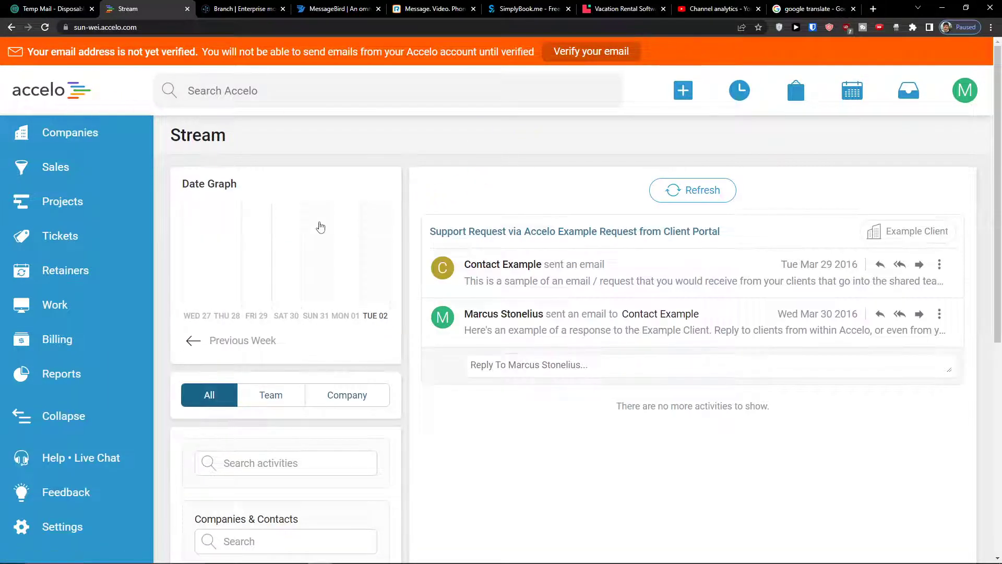
pyautogui.scroll(-7, 319, 226)
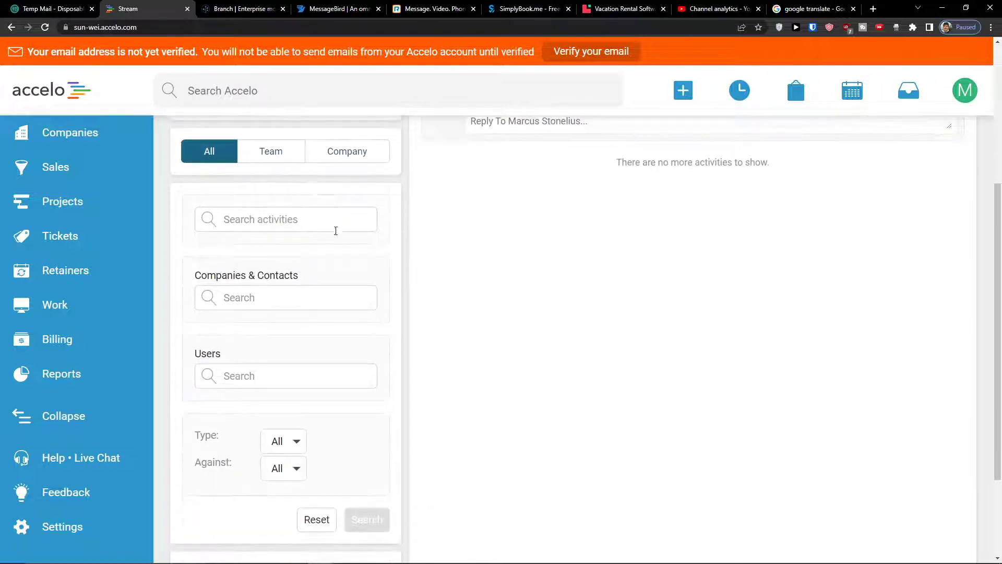
pyautogui.scroll(7, 411, 255)
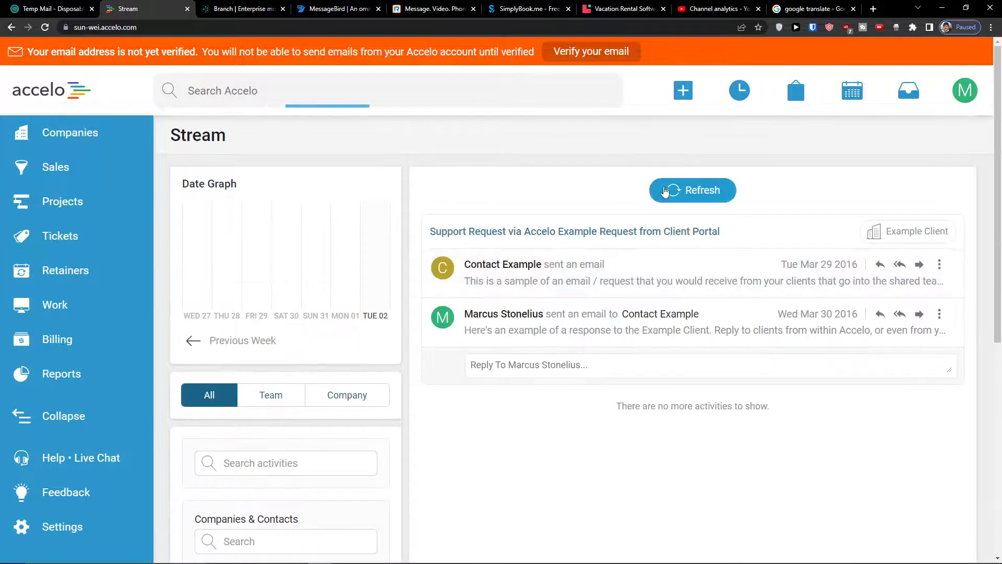
# Open the Accelo confirmation email in Temp Mail and follow its verification link
pyautogui.click(52, 8)
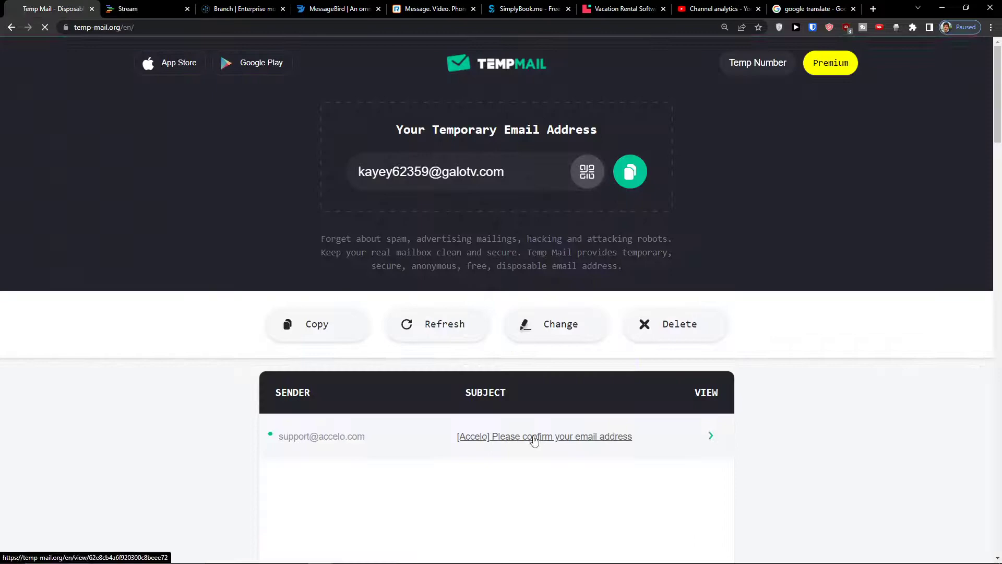
pyautogui.click(534, 437)
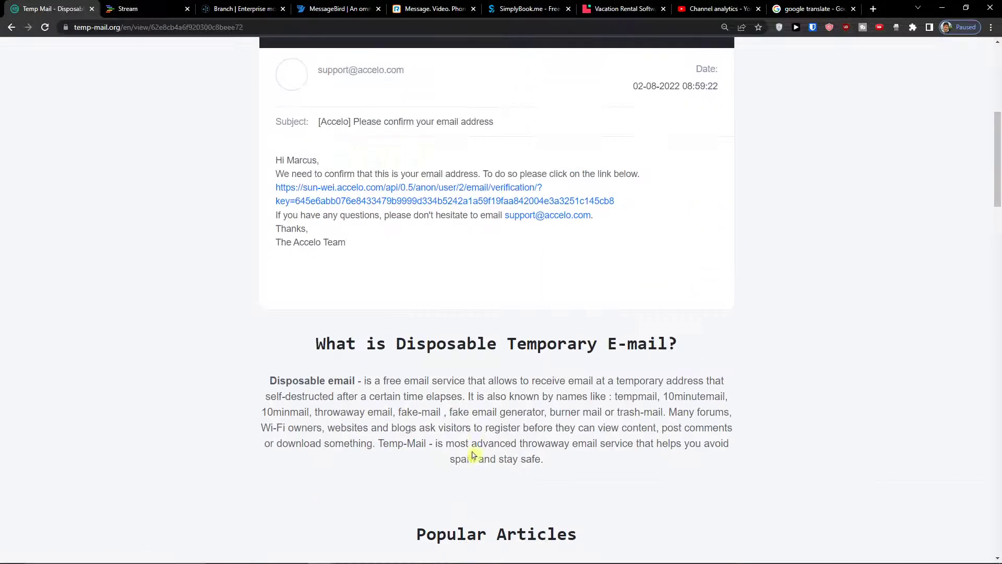
pyautogui.click(345, 200)
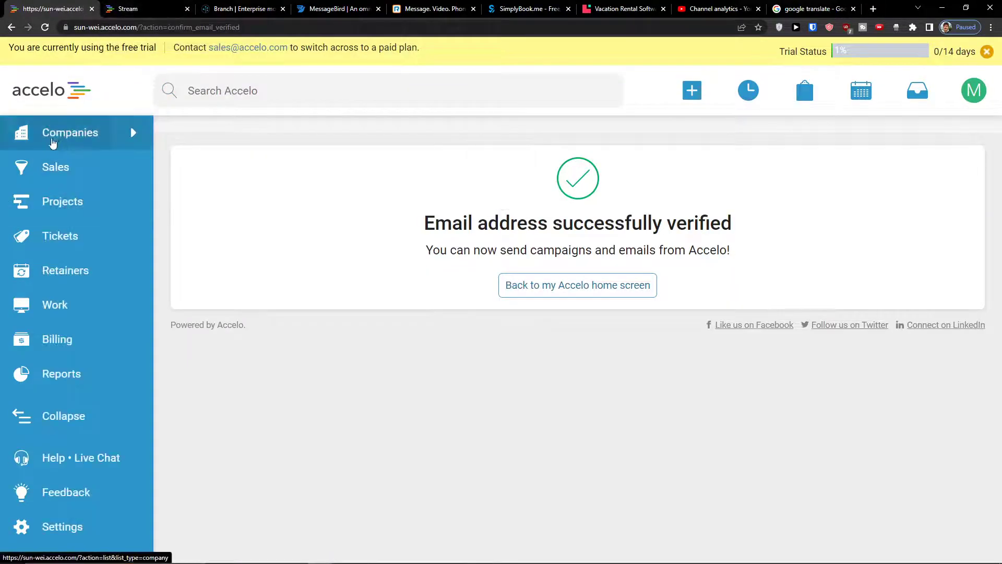
# Choose Contact from the + quick-add Create menu to get a blank contact form
pyautogui.click(683, 93)
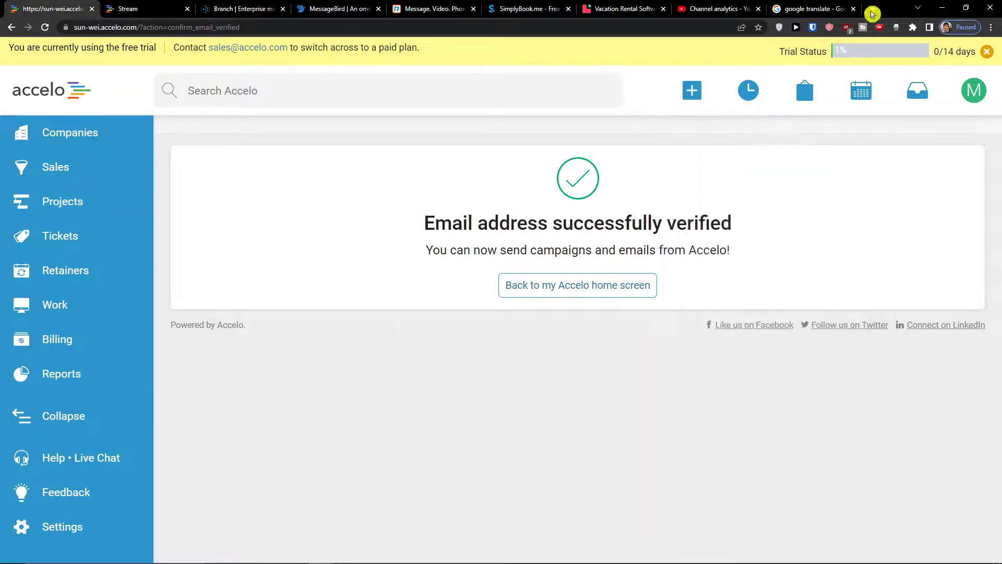
pyautogui.moveTo(706, 100)
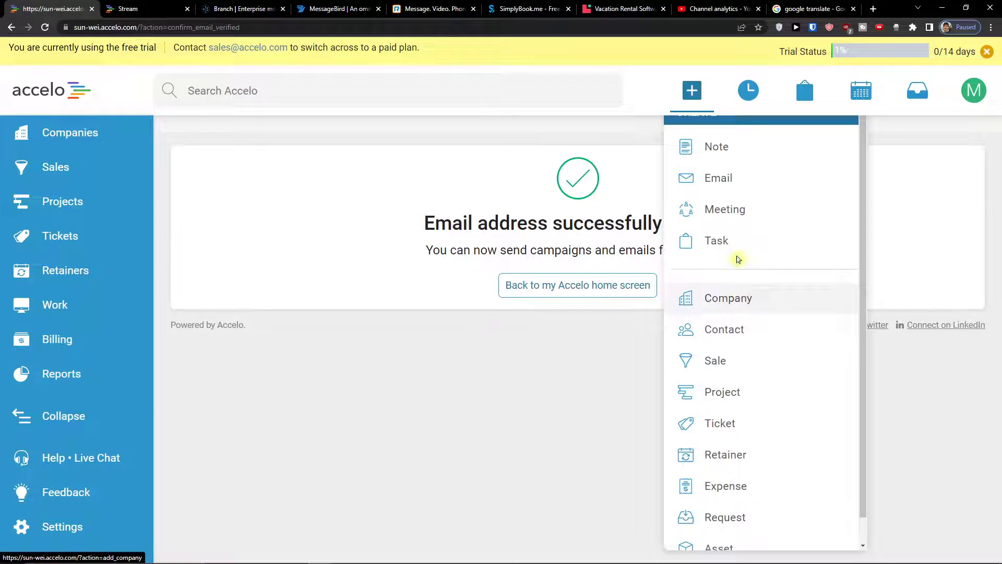
pyautogui.click(690, 91)
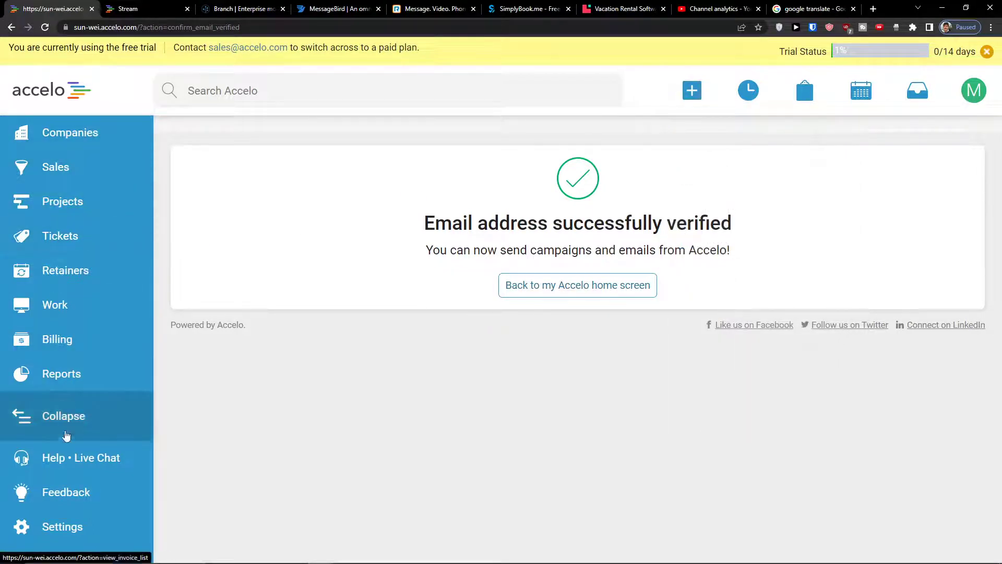
pyautogui.moveTo(748, 93)
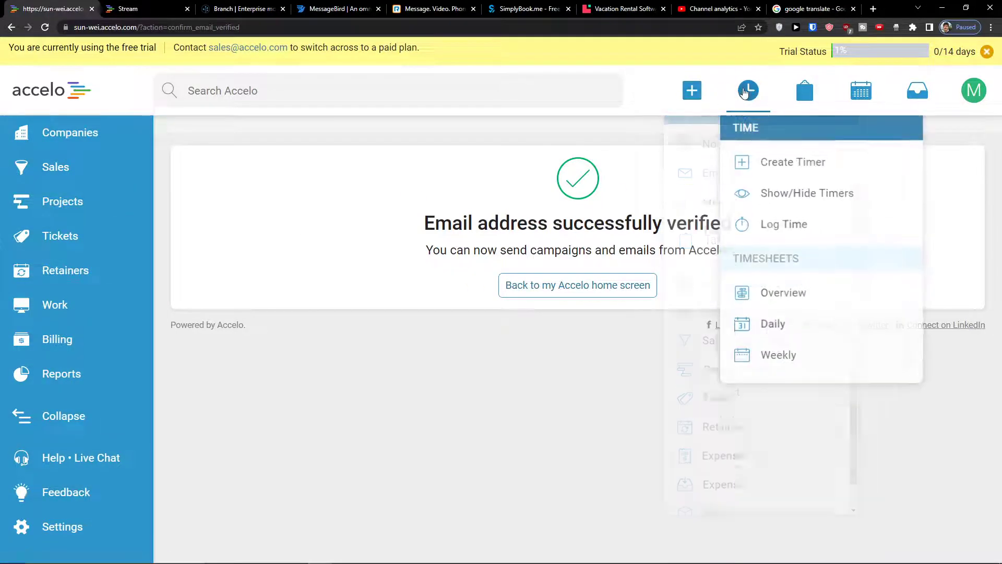
pyautogui.moveTo(698, 95)
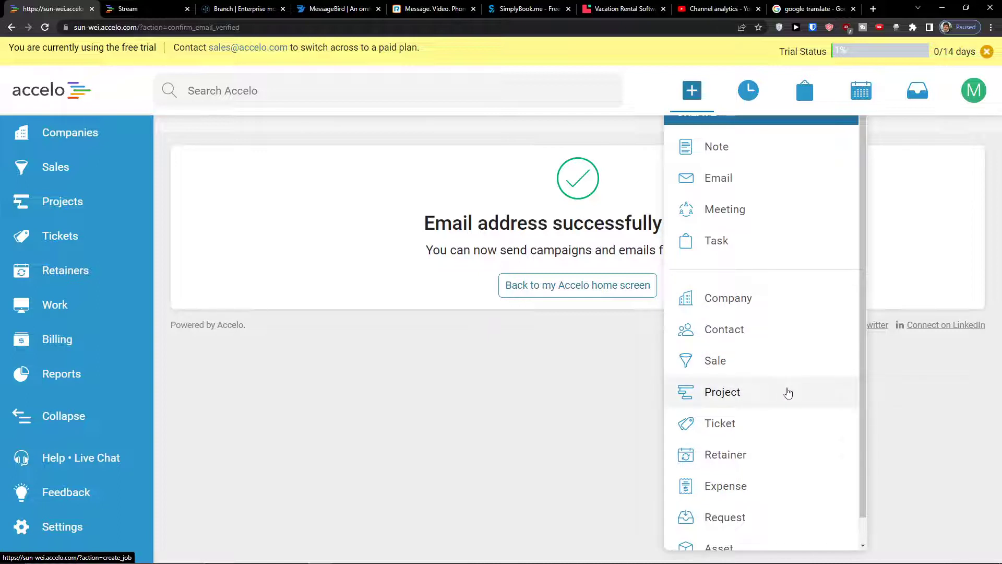
pyautogui.scroll(-1, 783, 373)
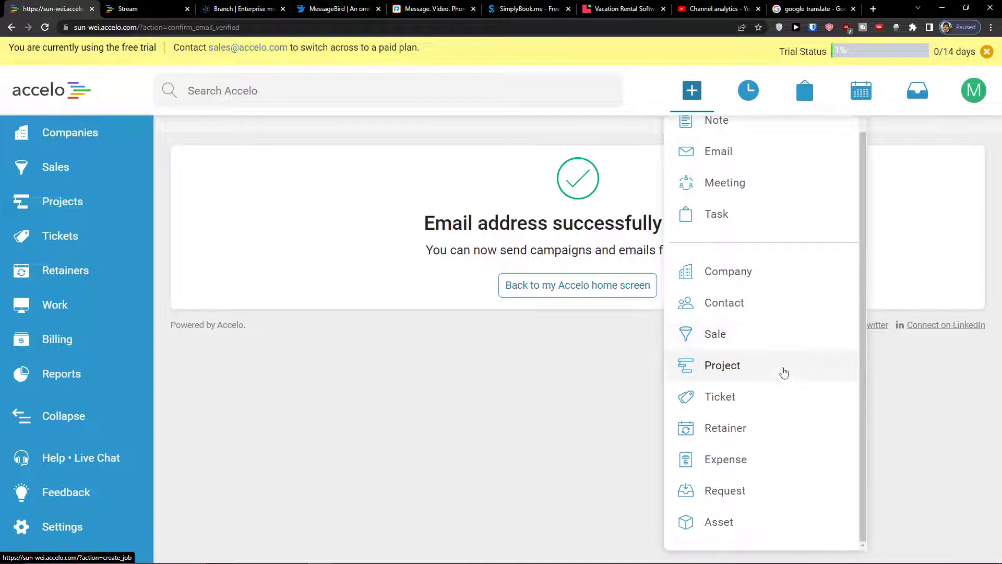
pyautogui.scroll(1, 767, 360)
pyautogui.click(755, 341)
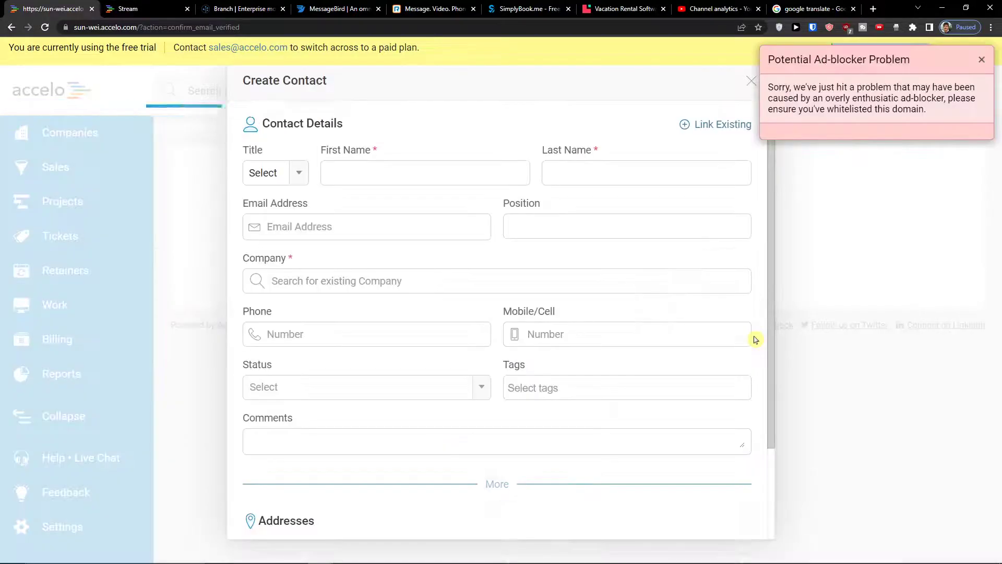
# Enter the contact's first name, last name and e-mail address
pyautogui.click(420, 182)
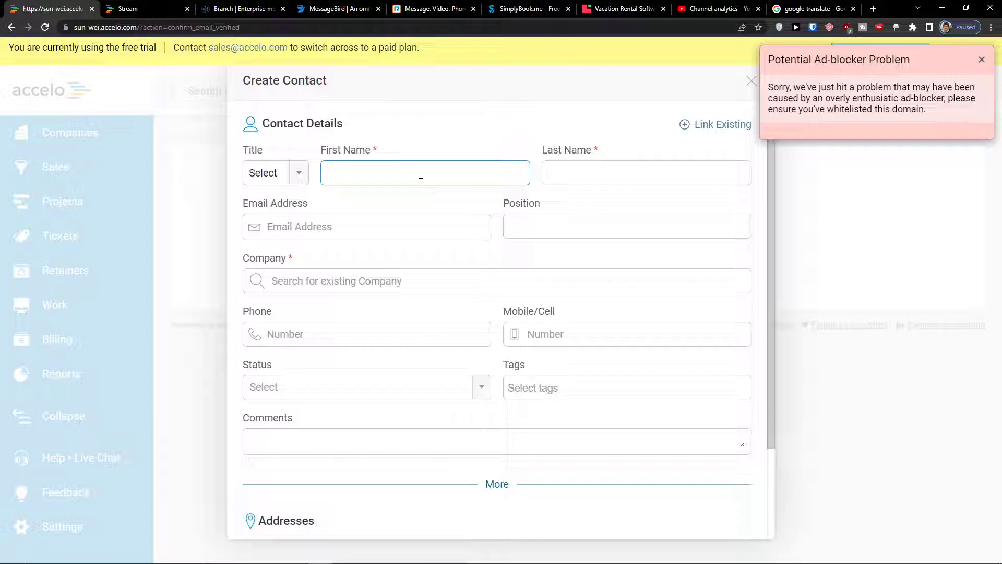
pyautogui.press('Tab')
pyautogui.write('C')
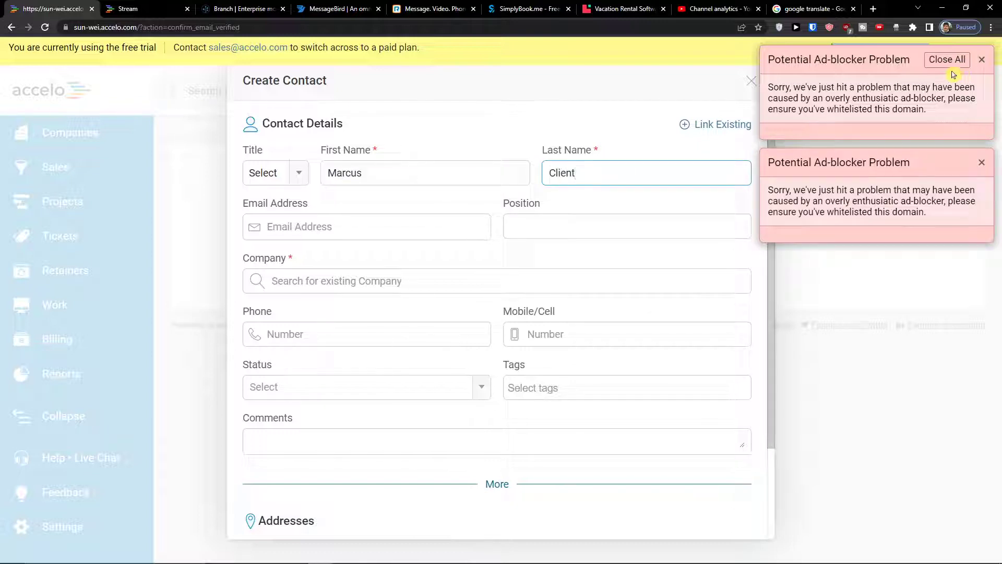
pyautogui.click(954, 65)
pyautogui.click(846, 27)
pyautogui.click(459, 228)
pyautogui.write('na')
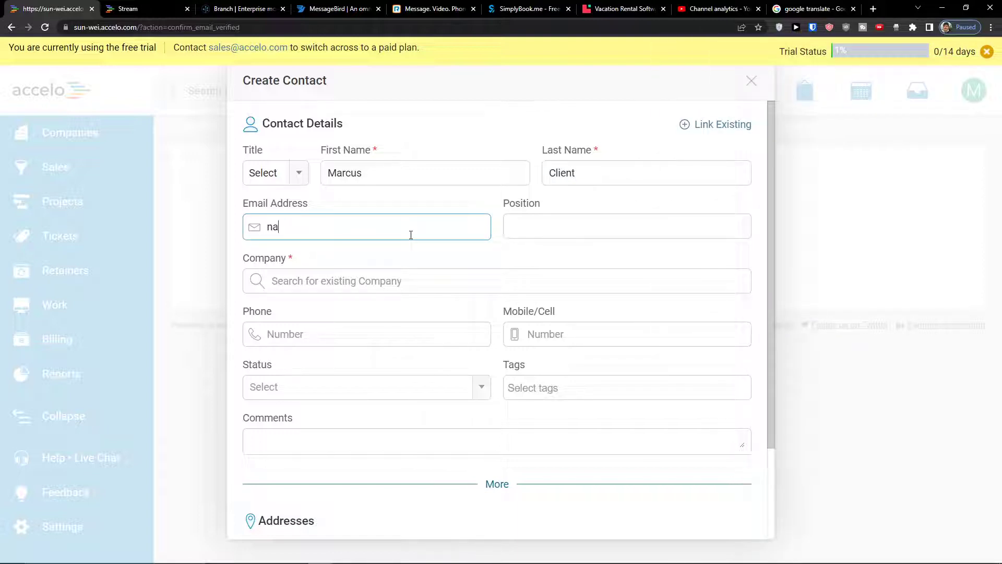
pyautogui.press('BackSpace')
pyautogui.press('BackSpace')
pyautogui.press('Tab')
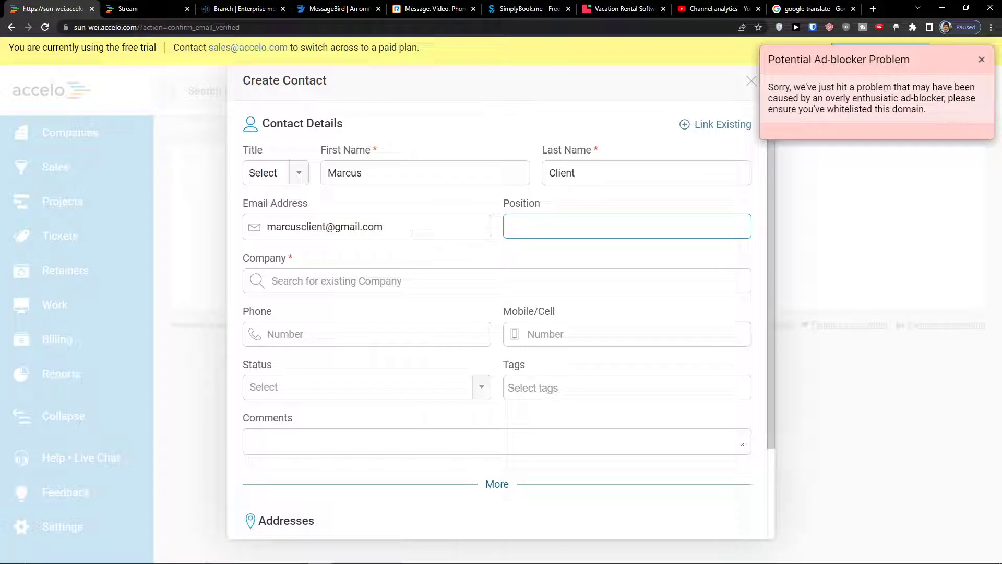
pyautogui.click(981, 59)
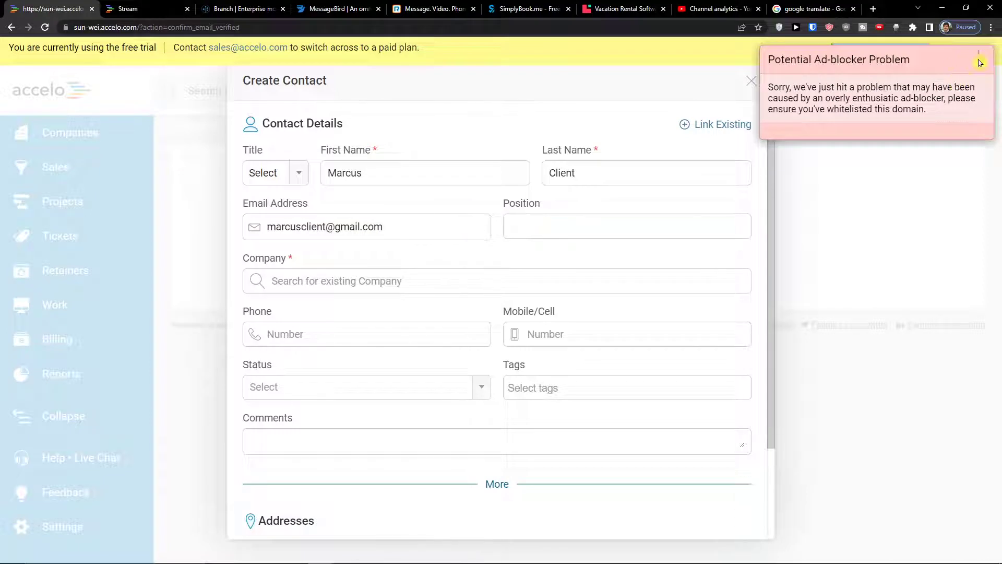
# Set the contact's position to CEO and create a new company for them
pyautogui.click(592, 221)
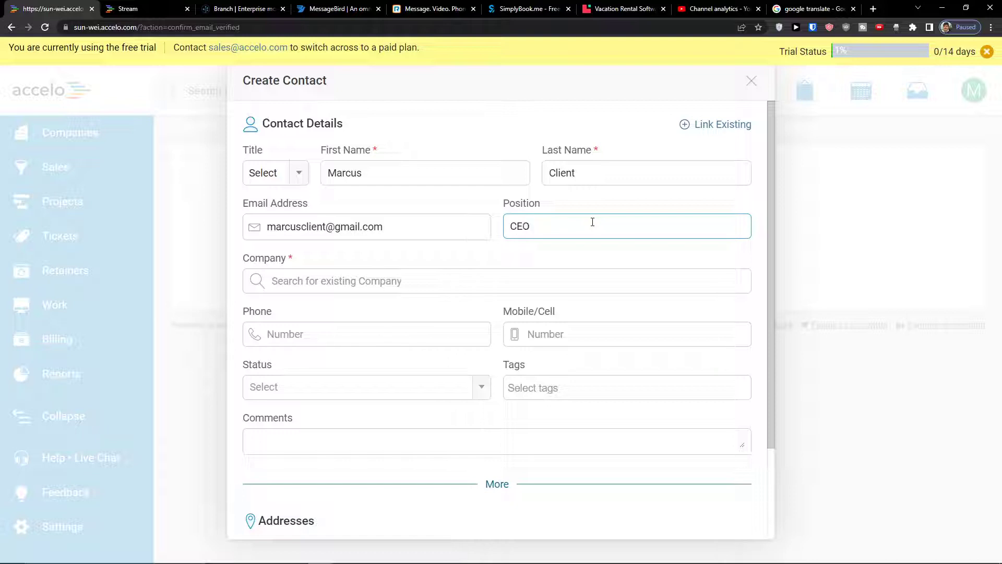
pyautogui.click(987, 51)
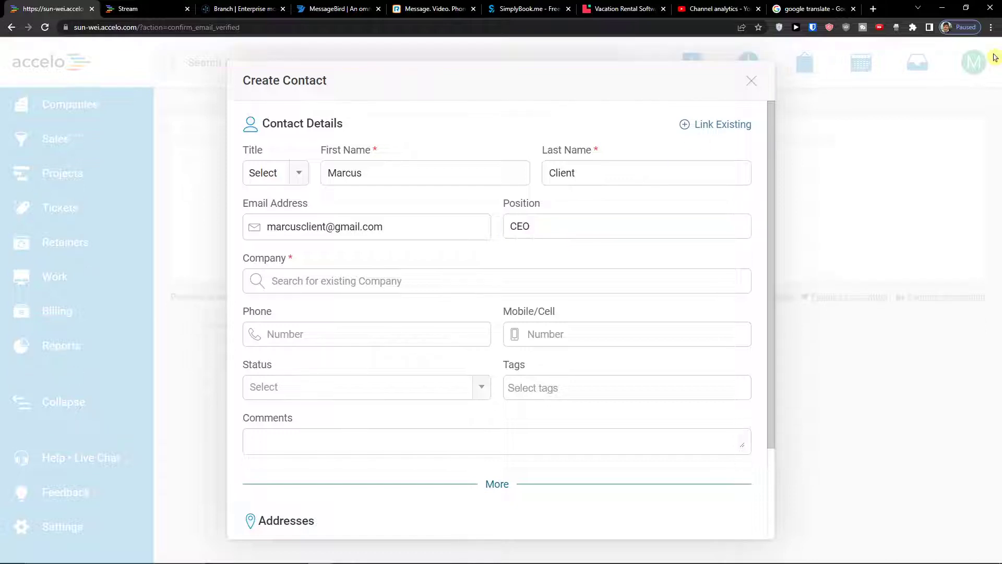
pyautogui.click(310, 285)
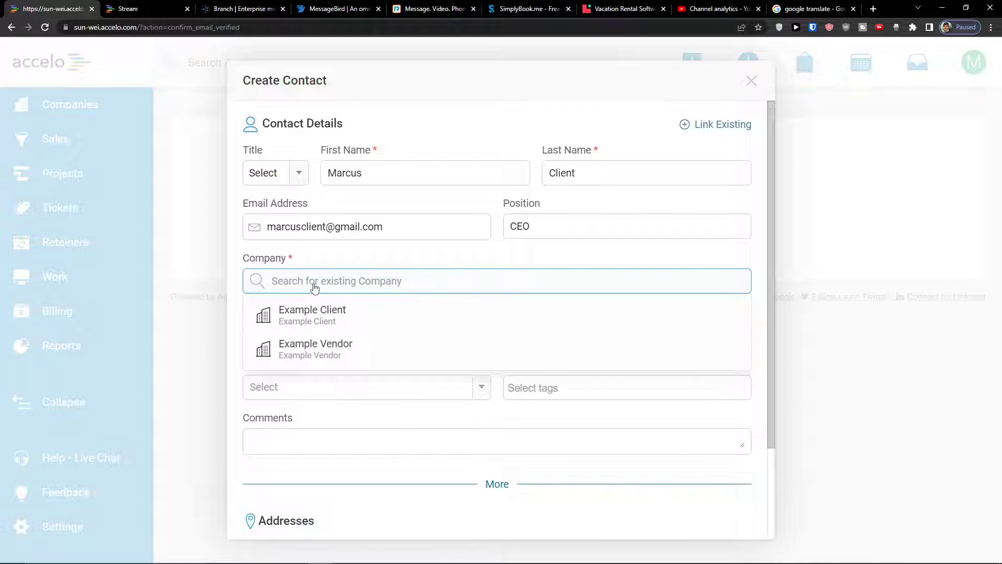
pyautogui.write('S')
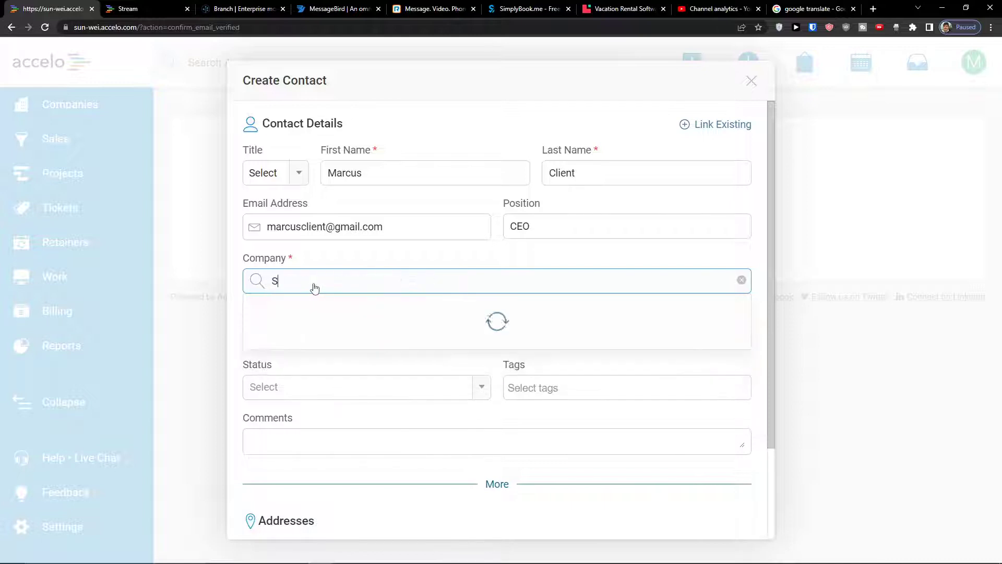
pyautogui.press('BackSpace')
pyautogui.write('Marcus Client')
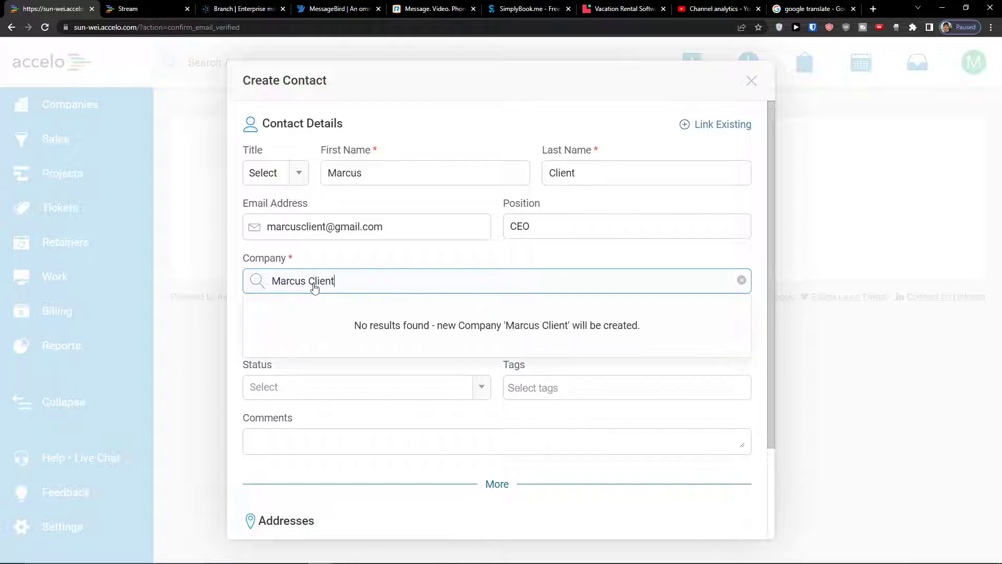
pyautogui.click(405, 320)
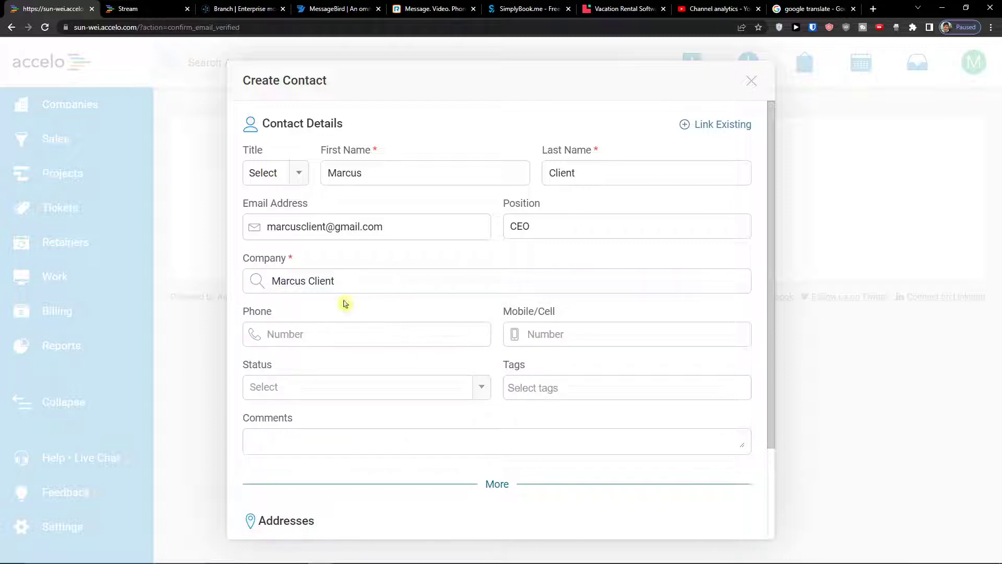
pyautogui.click(336, 286)
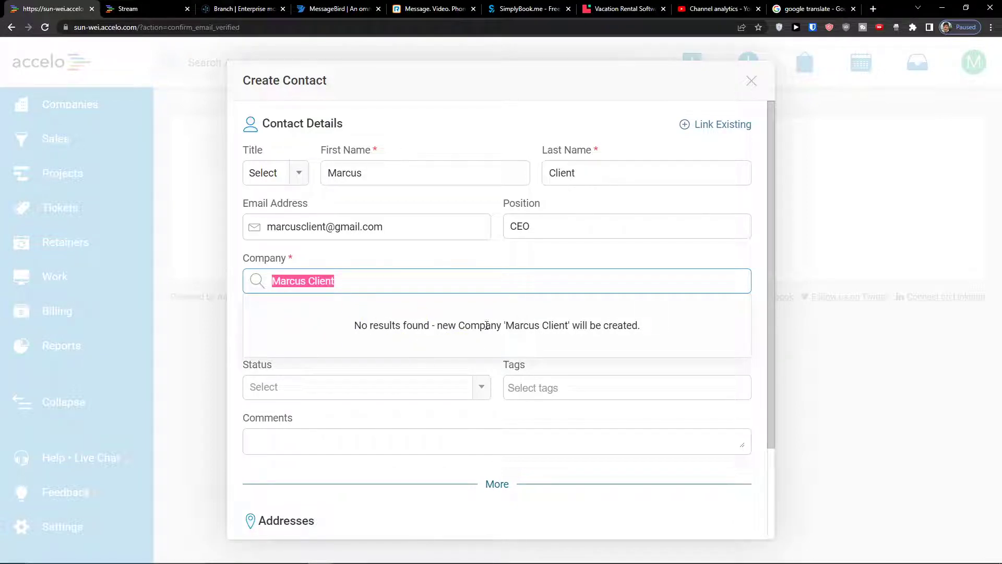
pyautogui.click(493, 370)
# Enter the contact's phone number and save the new contact
pyautogui.click(403, 334)
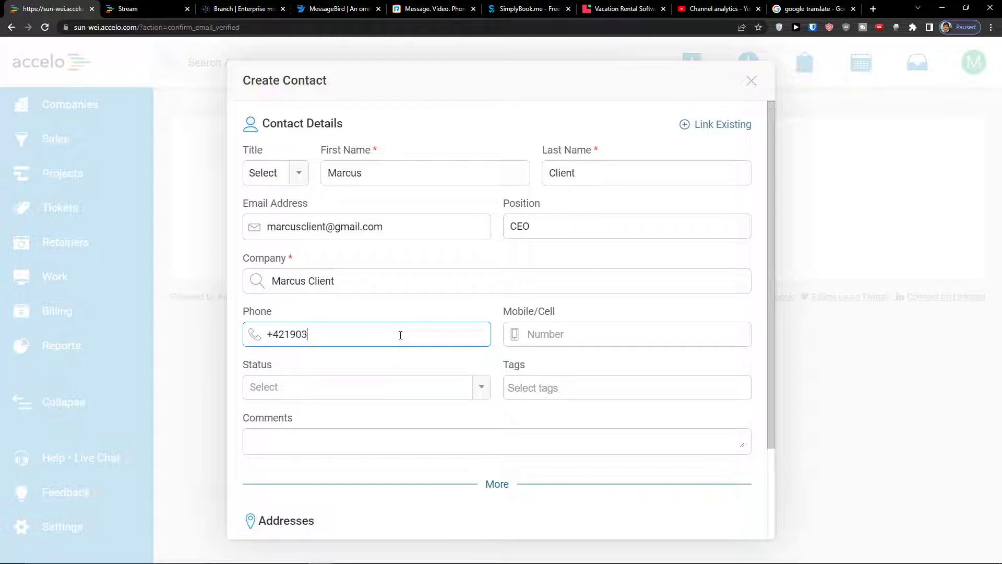
pyautogui.click(376, 385)
pyautogui.click(540, 393)
pyautogui.scroll(-2, 485, 406)
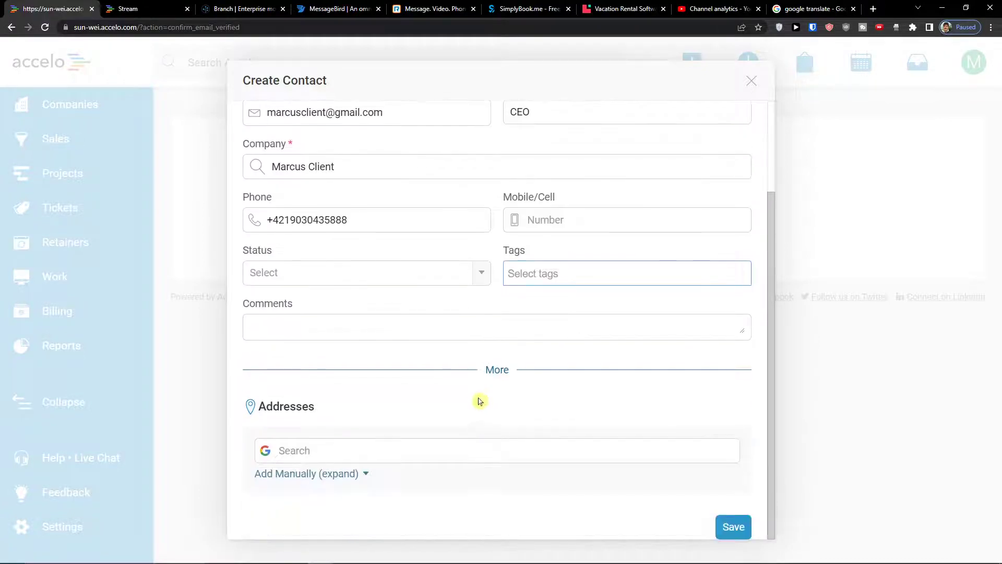
pyautogui.scroll(2, 479, 401)
pyautogui.scroll(-2, 421, 443)
pyautogui.click(734, 529)
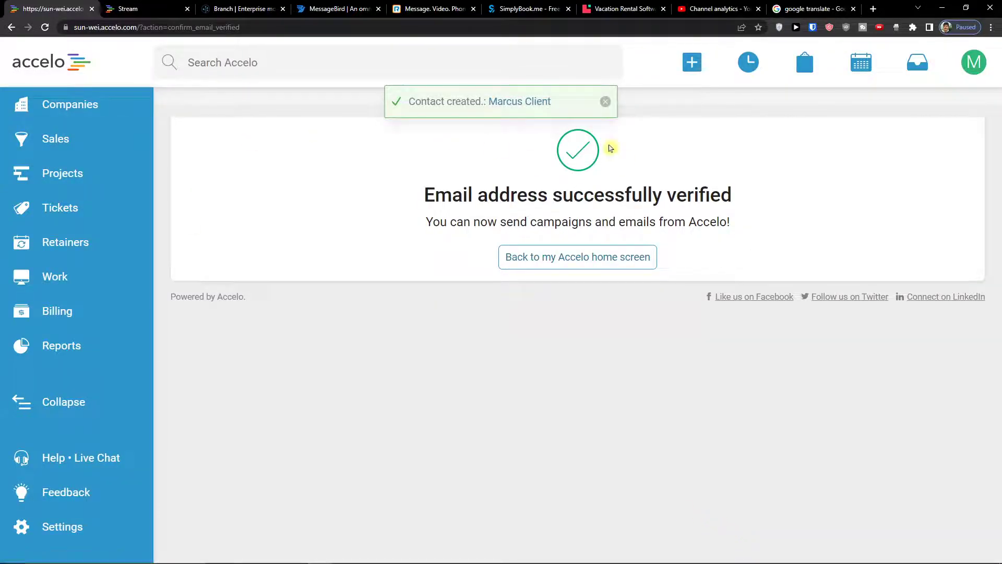
# Check the Companies list for the new client, then view All Open Projects
pyautogui.click(118, 110)
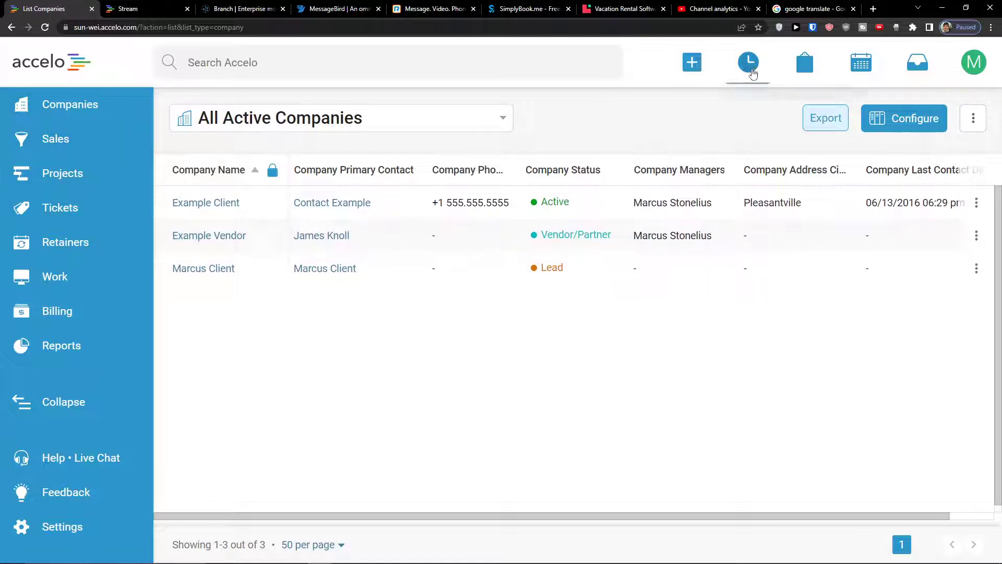
pyautogui.moveTo(697, 72)
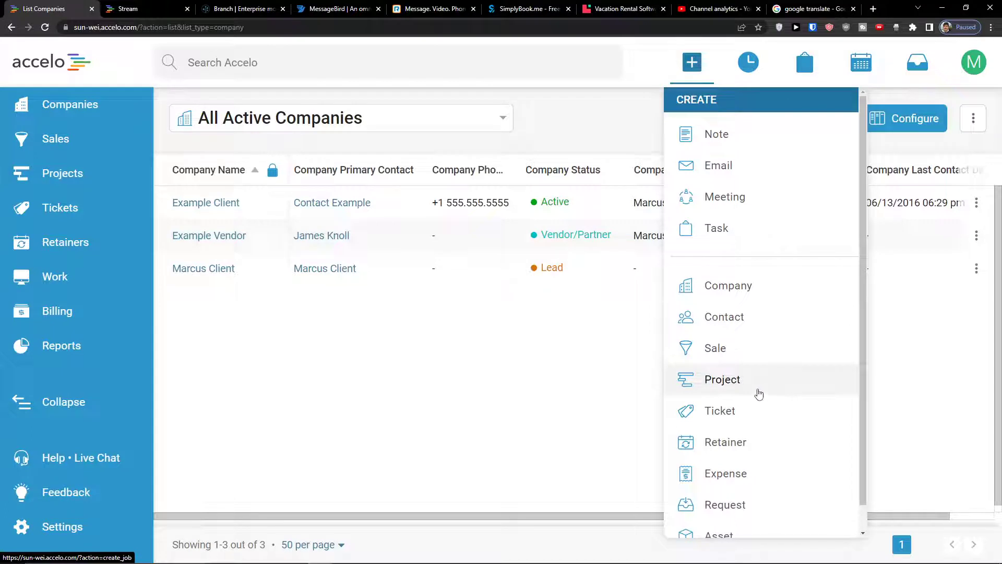
pyautogui.click(85, 188)
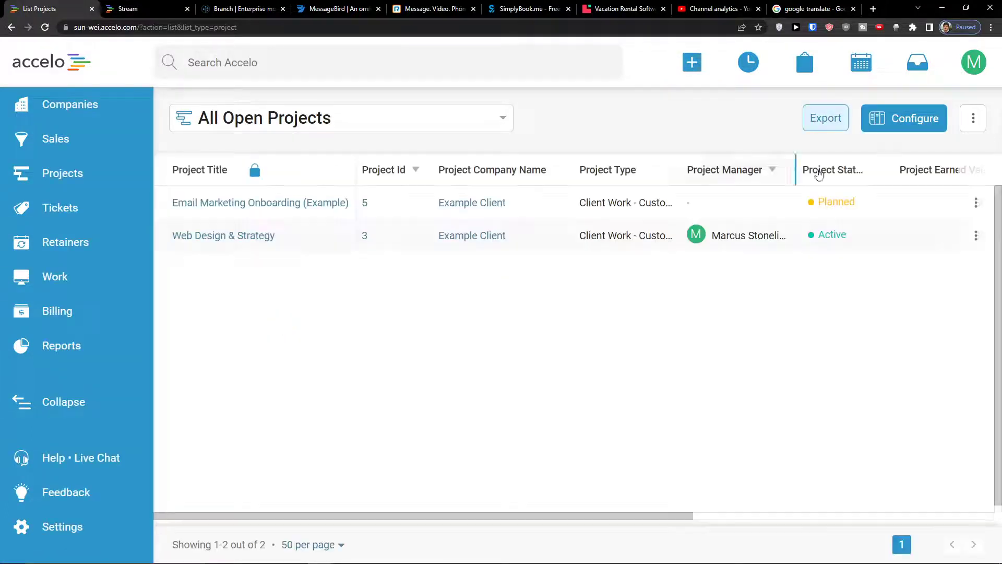
pyautogui.click(981, 130)
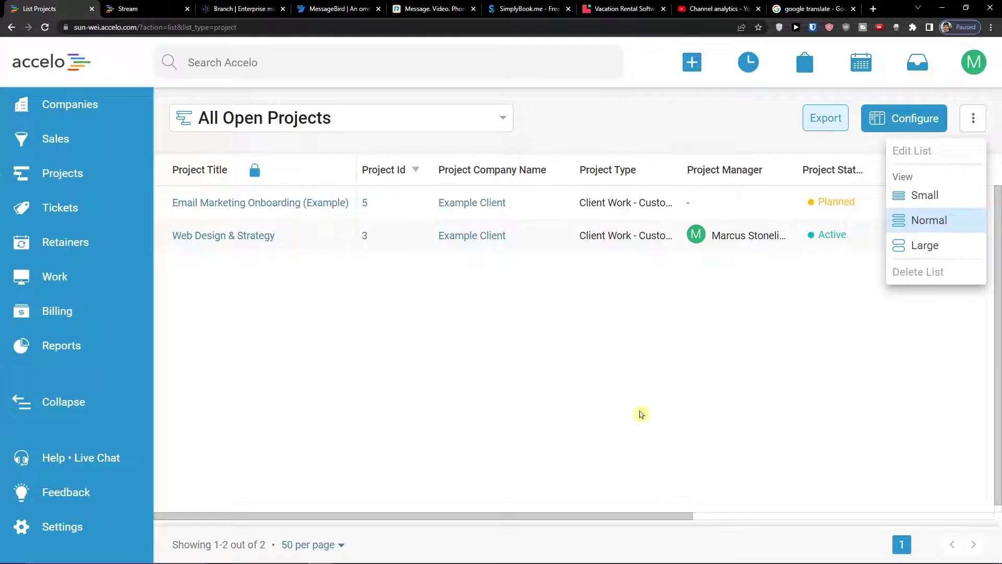
pyautogui.click(639, 412)
pyautogui.click(700, 59)
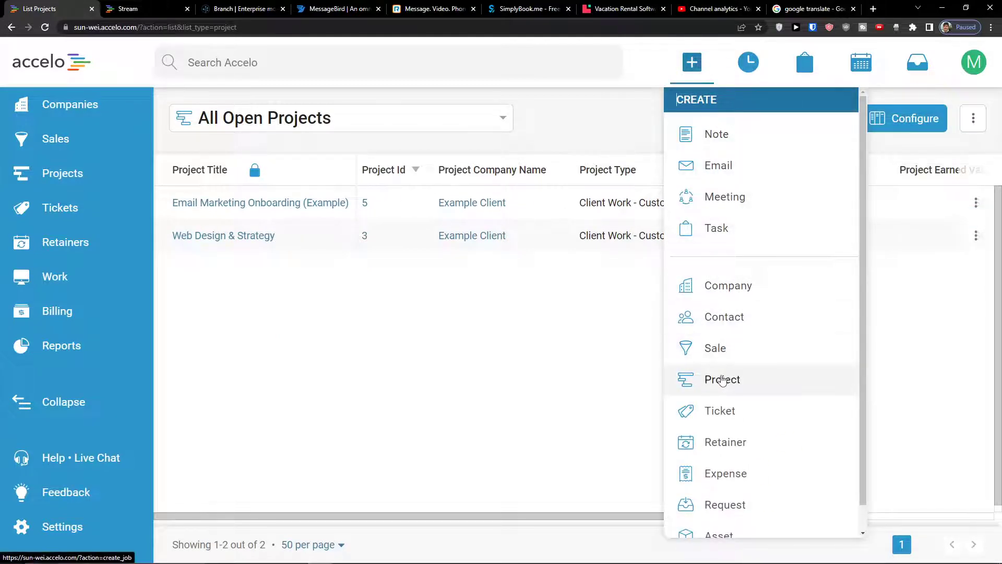
pyautogui.click(722, 379)
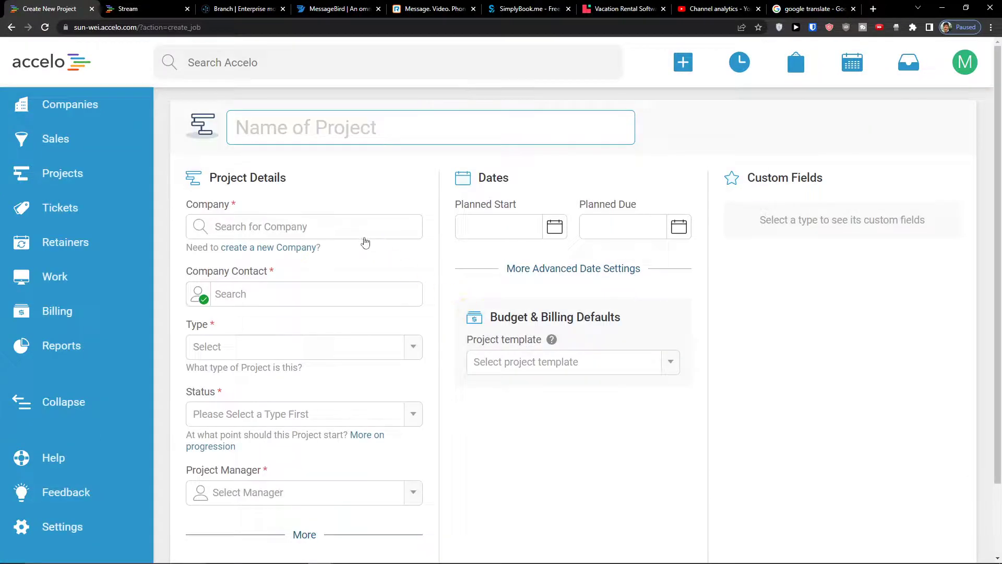
# Create 'Youtube Channel' for the client company and contact, type Client Work - Standard, status Planning
pyautogui.click(364, 237)
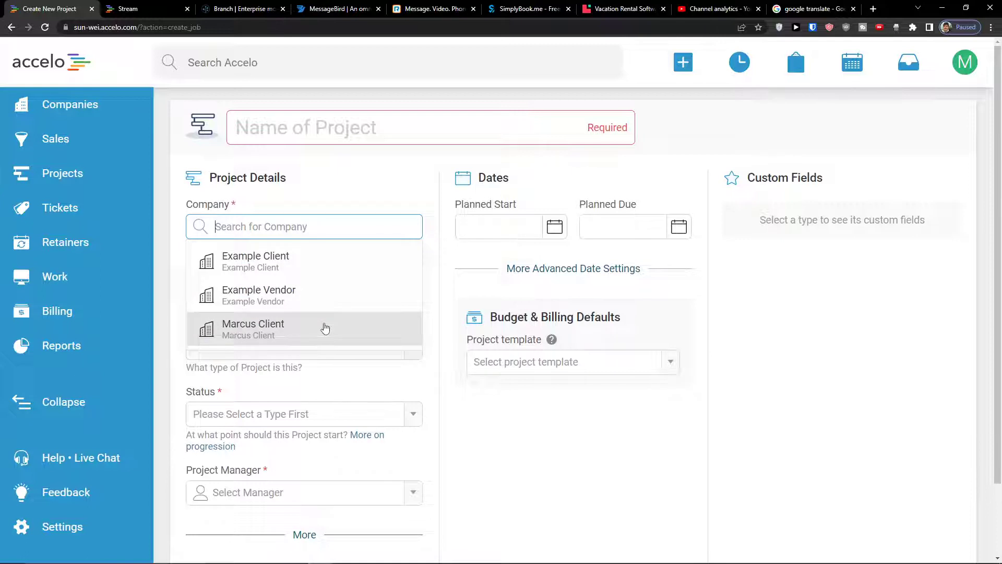
pyautogui.click(324, 327)
pyautogui.click(307, 125)
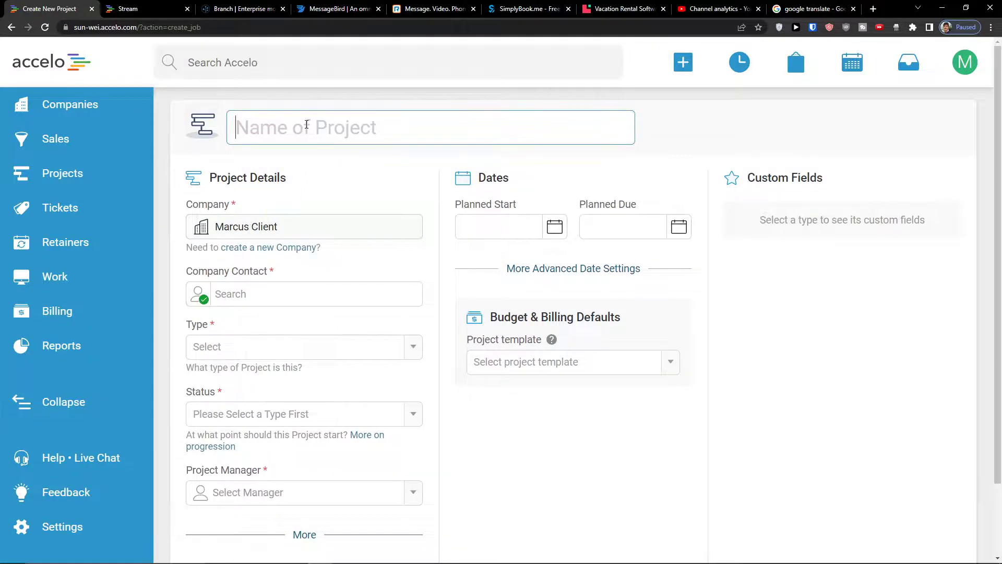
pyautogui.write('Youtube Channel')
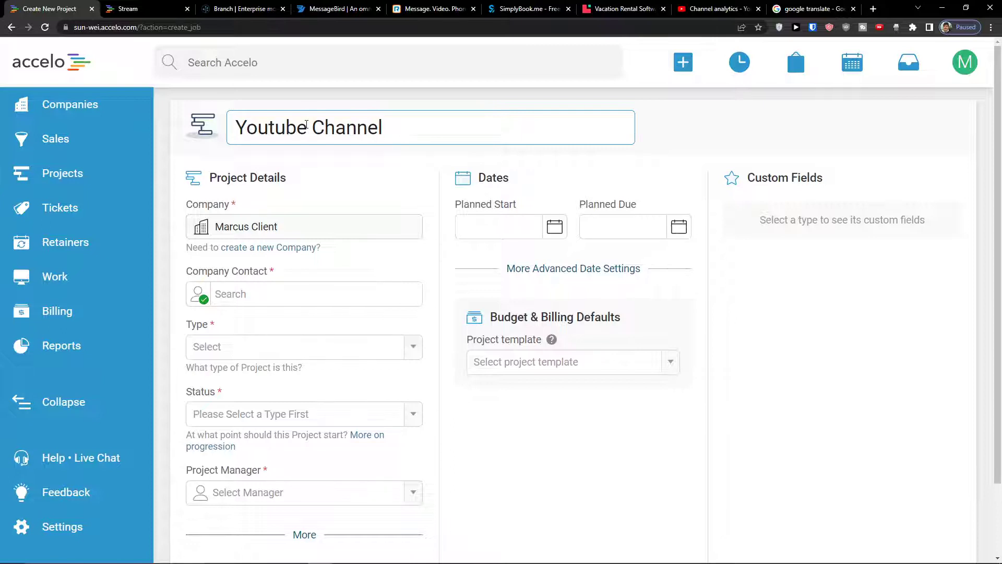
pyautogui.click(251, 296)
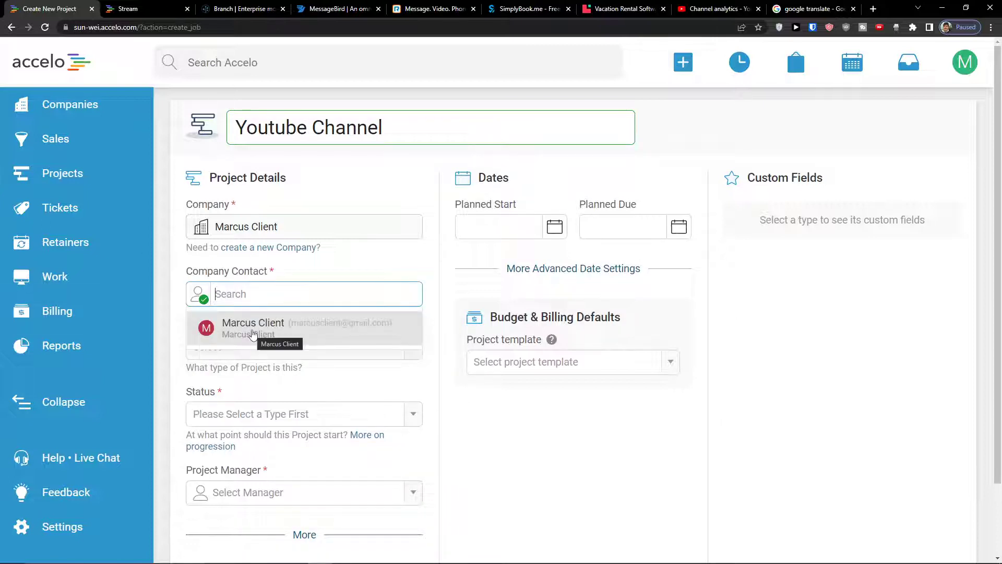
pyautogui.click(253, 333)
pyautogui.click(249, 347)
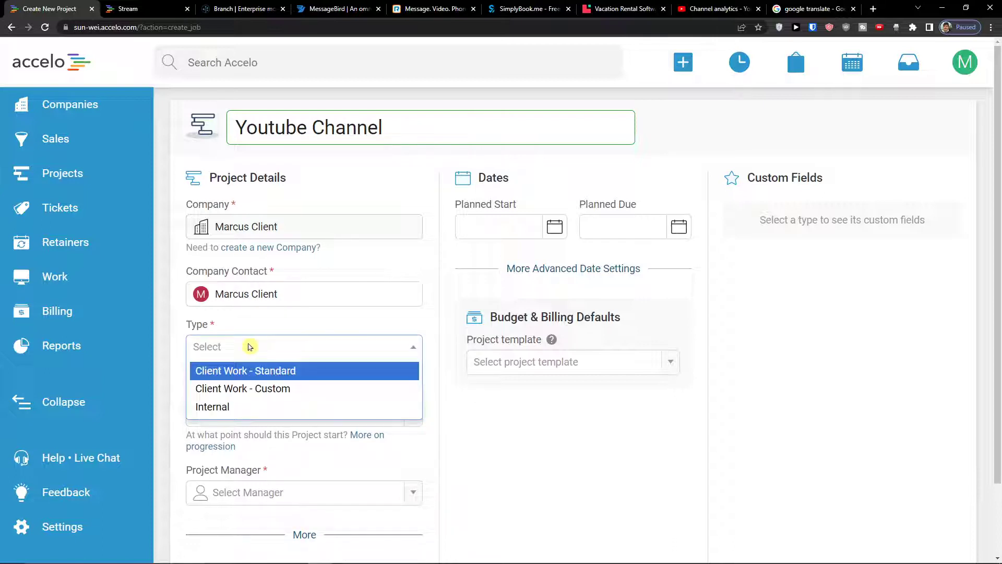
pyautogui.click(279, 368)
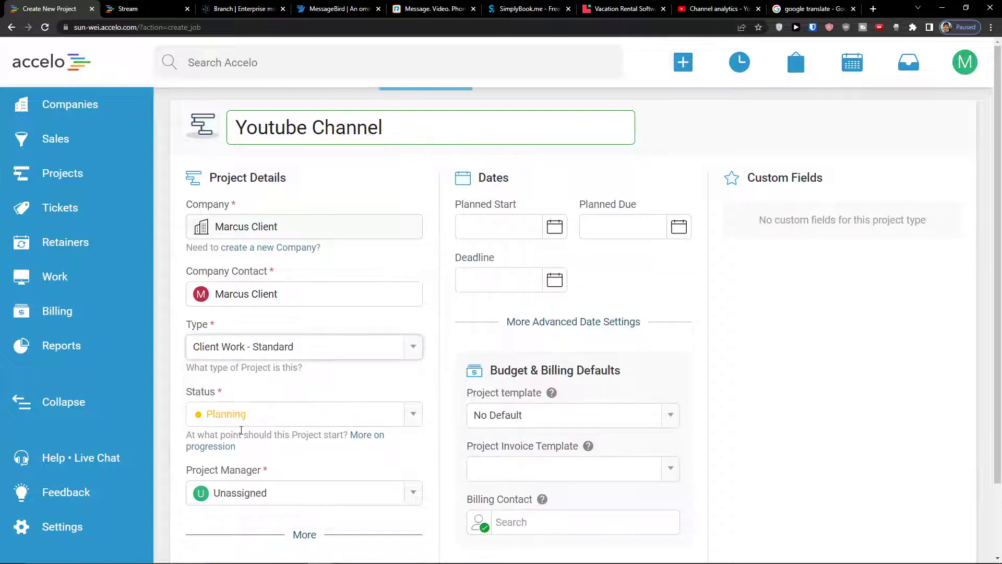
pyautogui.click(239, 413)
pyautogui.click(240, 423)
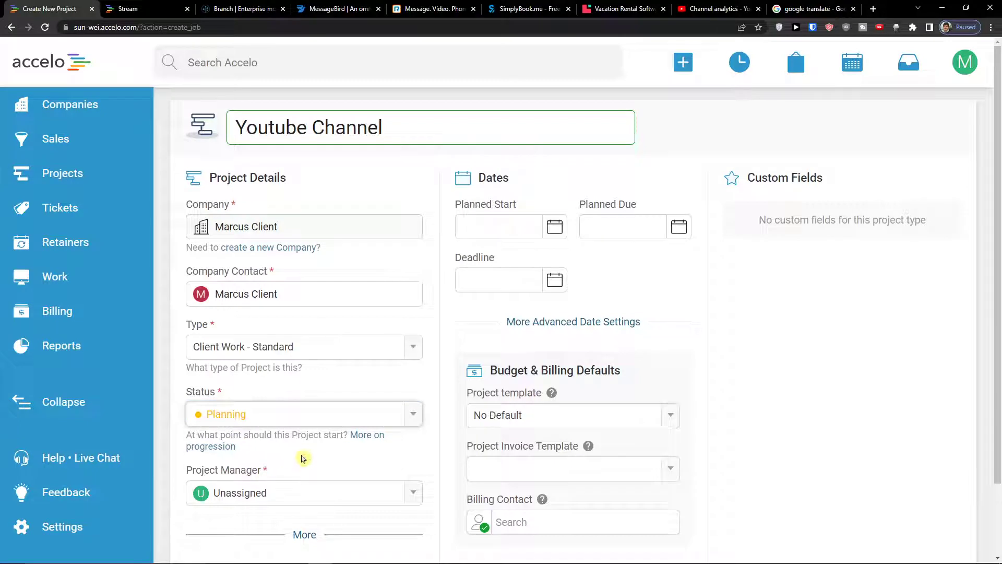
# Assign the project manager and plan 8/2–8/16/2022 with an 8/11/2022 deadline
pyautogui.scroll(-2, 304, 454)
pyautogui.click(312, 410)
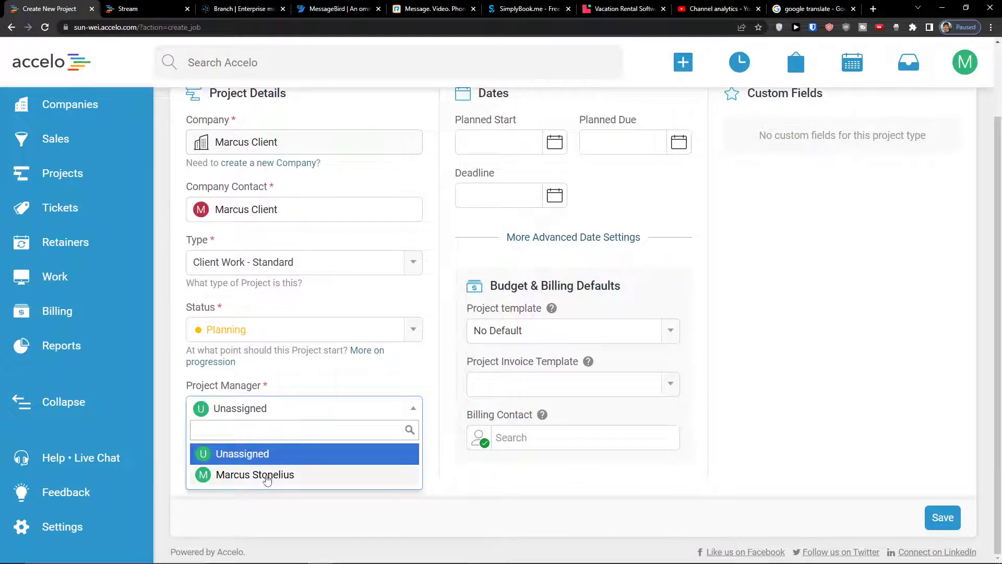
pyautogui.click(267, 475)
pyautogui.scroll(2, 253, 429)
pyautogui.click(513, 232)
pyautogui.click(519, 296)
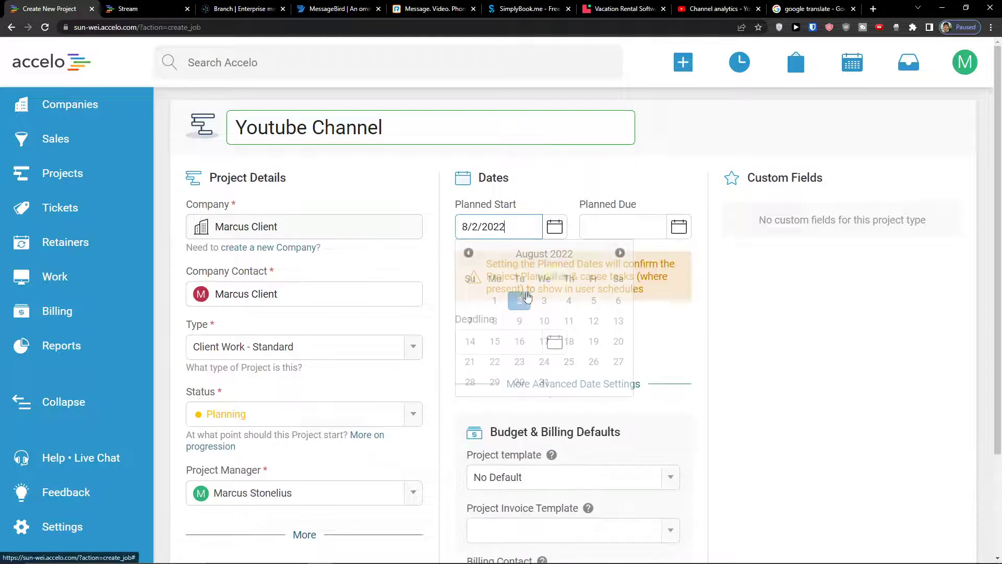
pyautogui.click(680, 230)
pyautogui.click(644, 340)
pyautogui.click(556, 346)
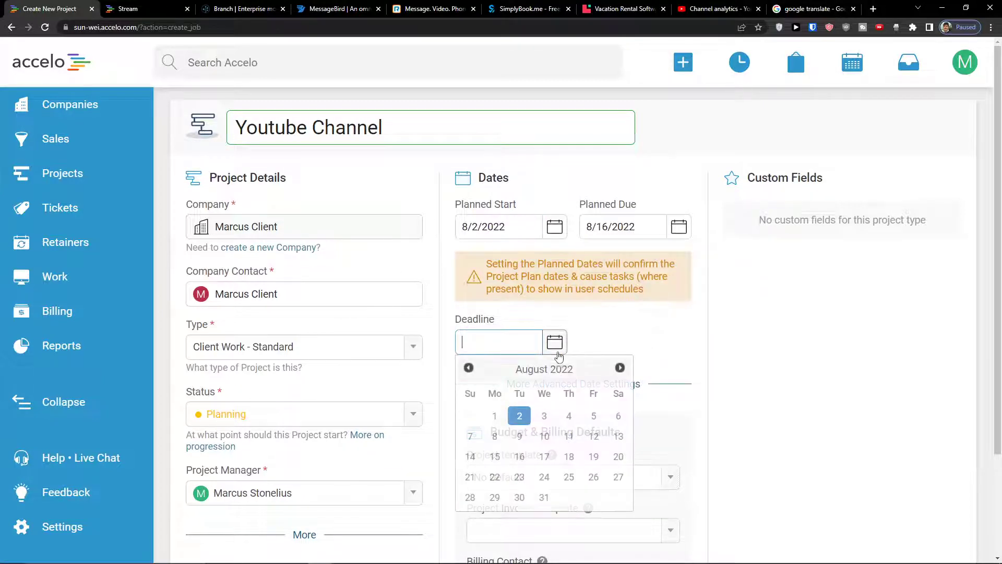
pyautogui.click(569, 435)
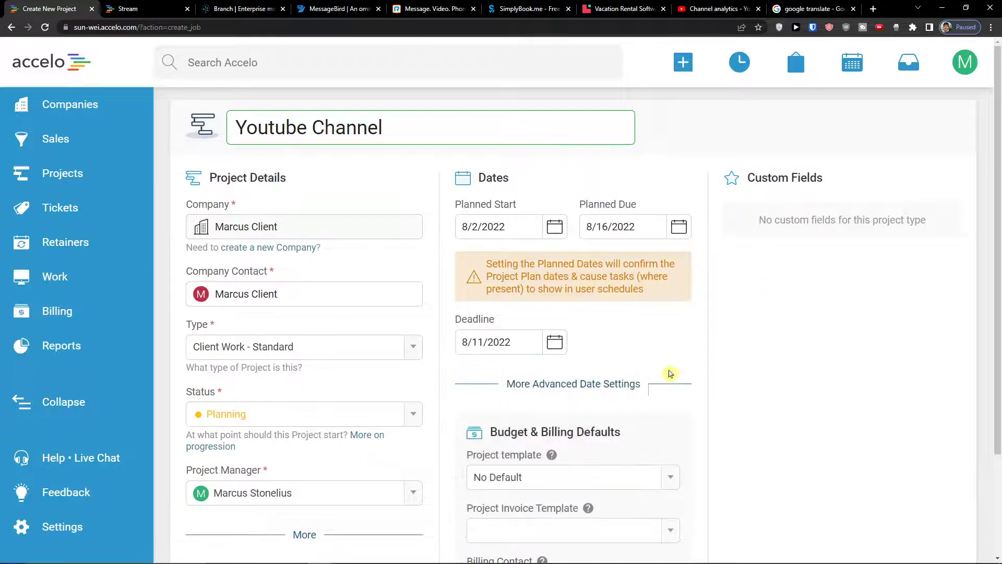
# Keep No Default project template, pick the Fixed Fee invoice template, set the billing contact, and save
pyautogui.scroll(-3, 670, 373)
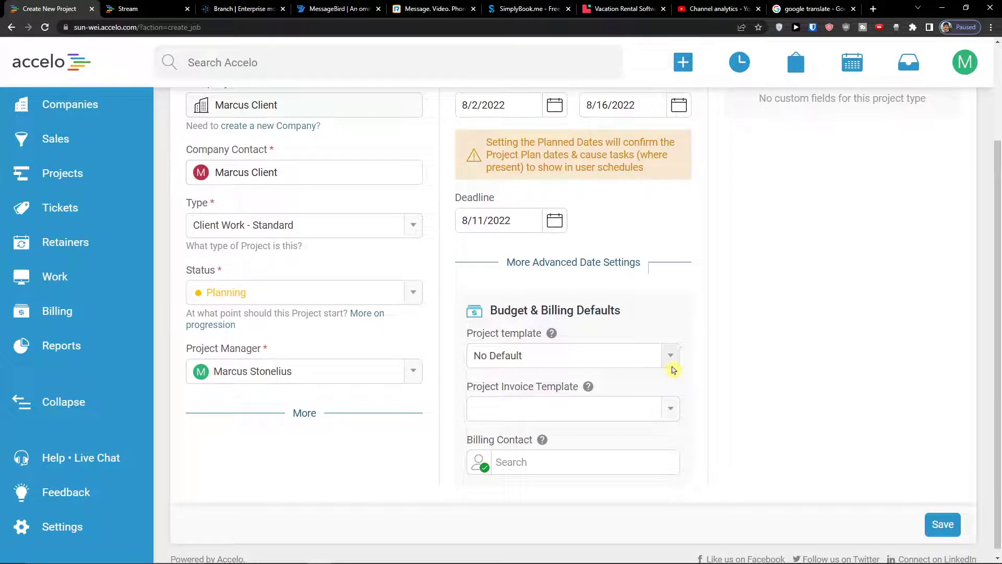
pyautogui.click(672, 367)
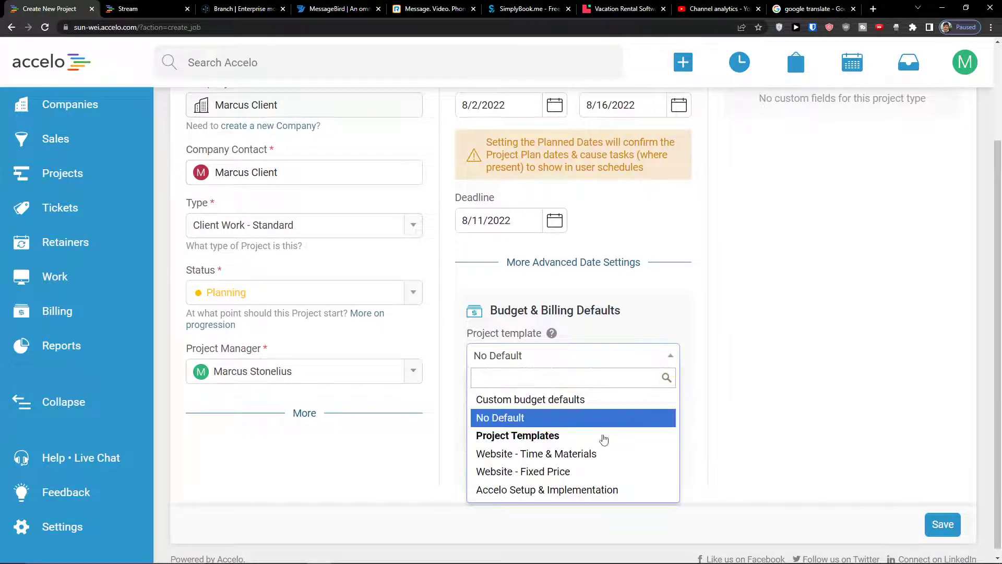
pyautogui.click(567, 417)
pyautogui.click(643, 406)
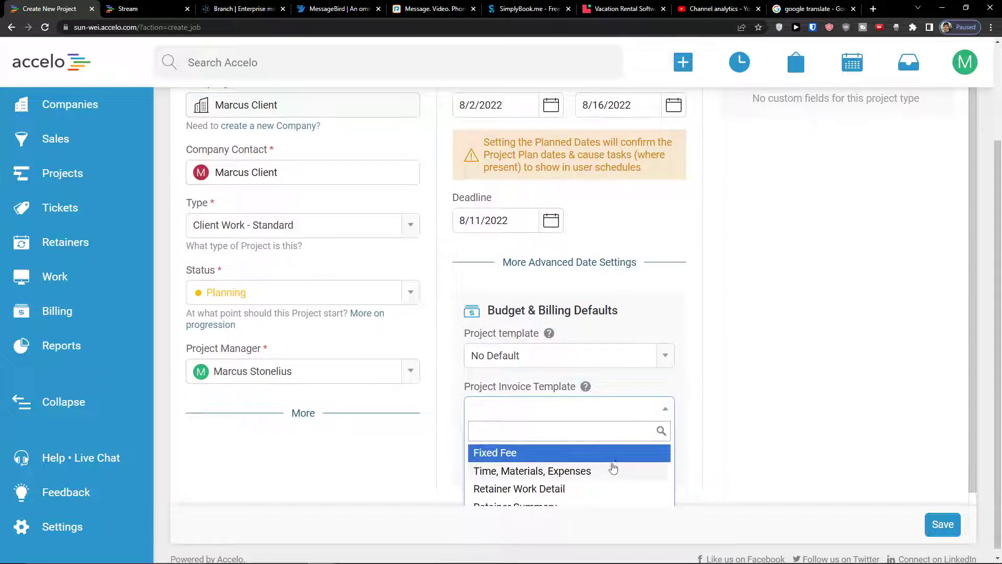
pyautogui.click(593, 452)
pyautogui.click(576, 468)
pyautogui.click(537, 490)
pyautogui.scroll(2, 713, 369)
pyautogui.scroll(1, 727, 358)
pyautogui.scroll(-3, 727, 358)
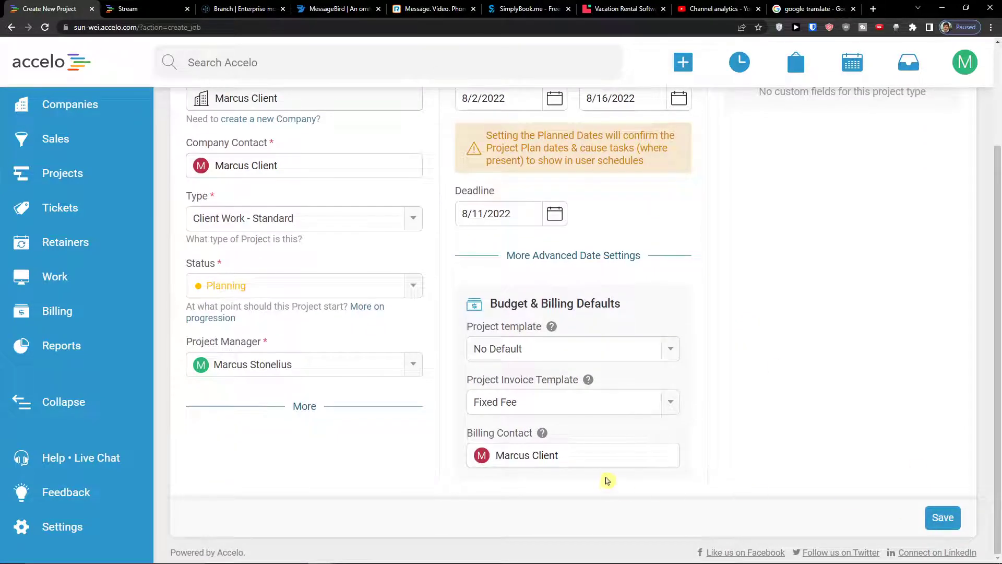
pyautogui.scroll(2, 935, 535)
pyautogui.scroll(-2, 937, 530)
pyautogui.click(940, 525)
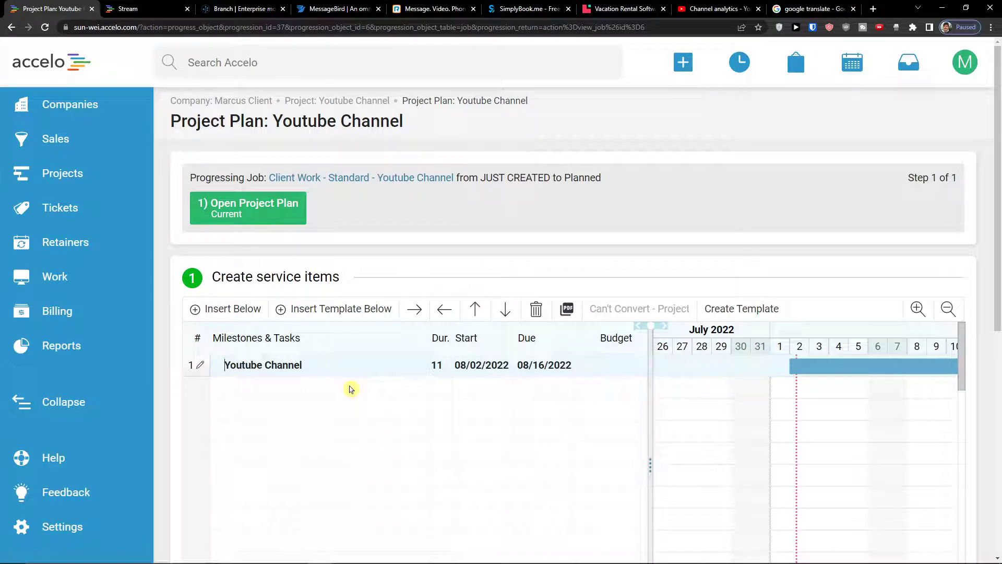
# Add a new task named 'Youtube Video' under the Youtube Channel project
pyautogui.scroll(-2, 439, 220)
pyautogui.scroll(2, 426, 224)
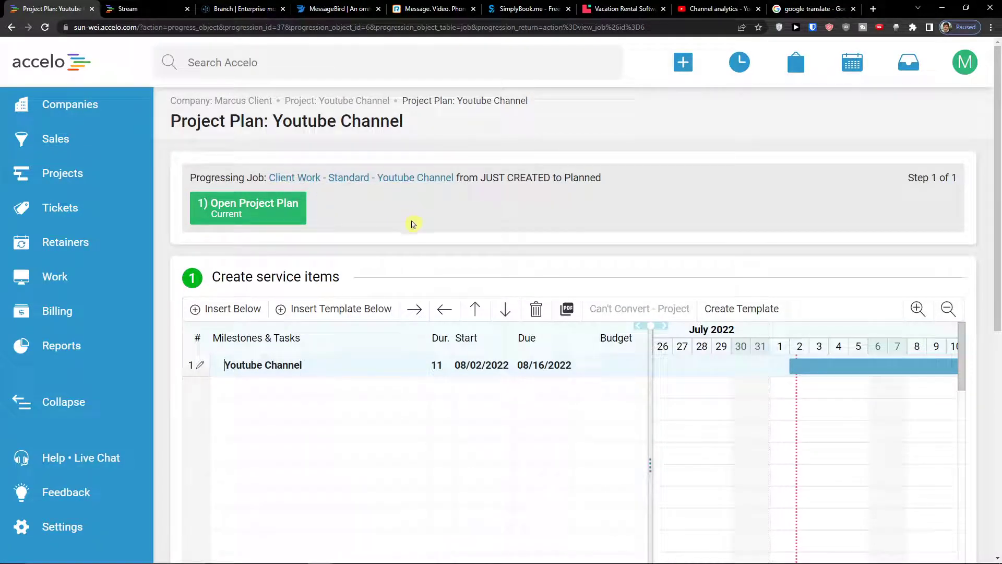
pyautogui.scroll(-6, 365, 262)
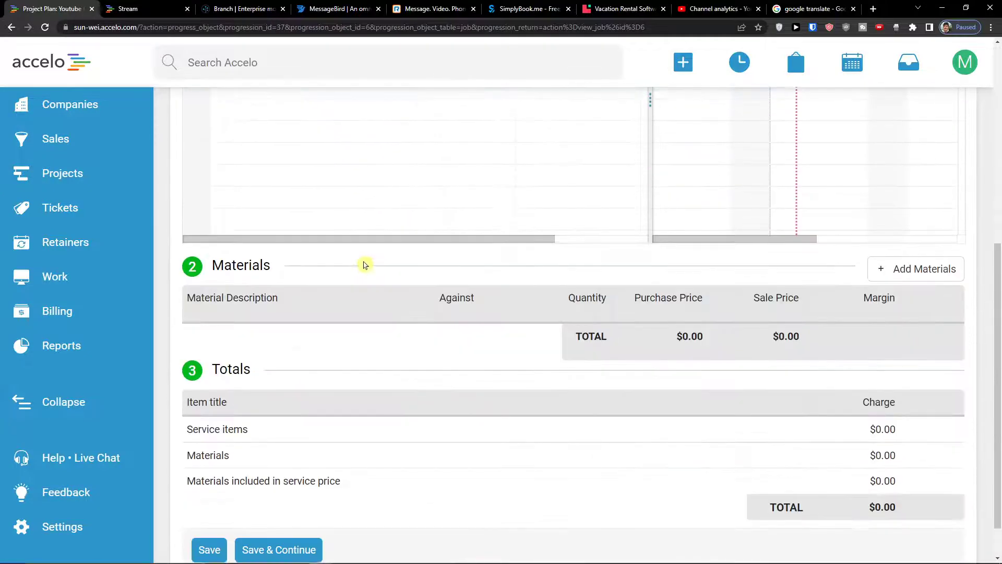
pyautogui.scroll(6, 363, 264)
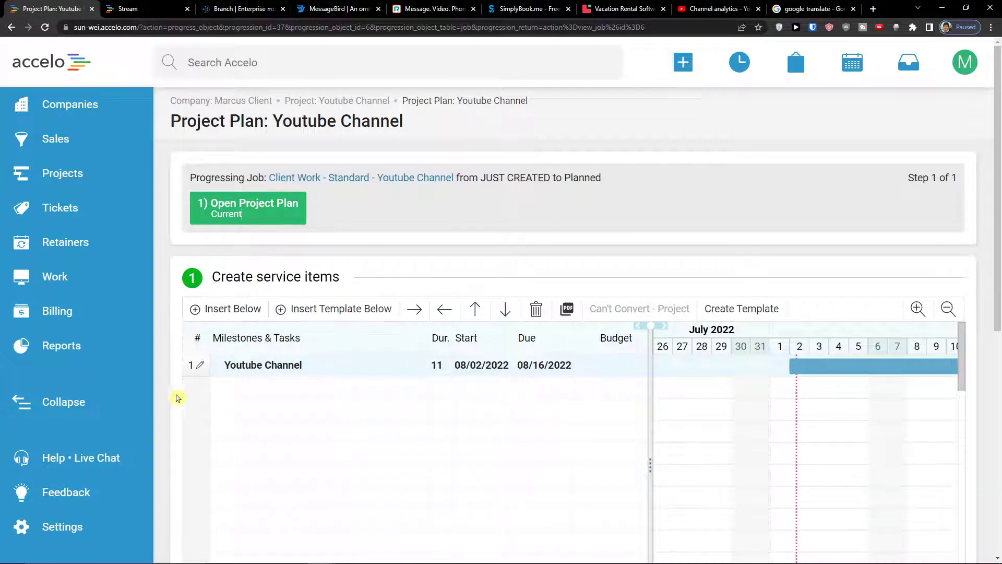
pyautogui.scroll(-2, 179, 397)
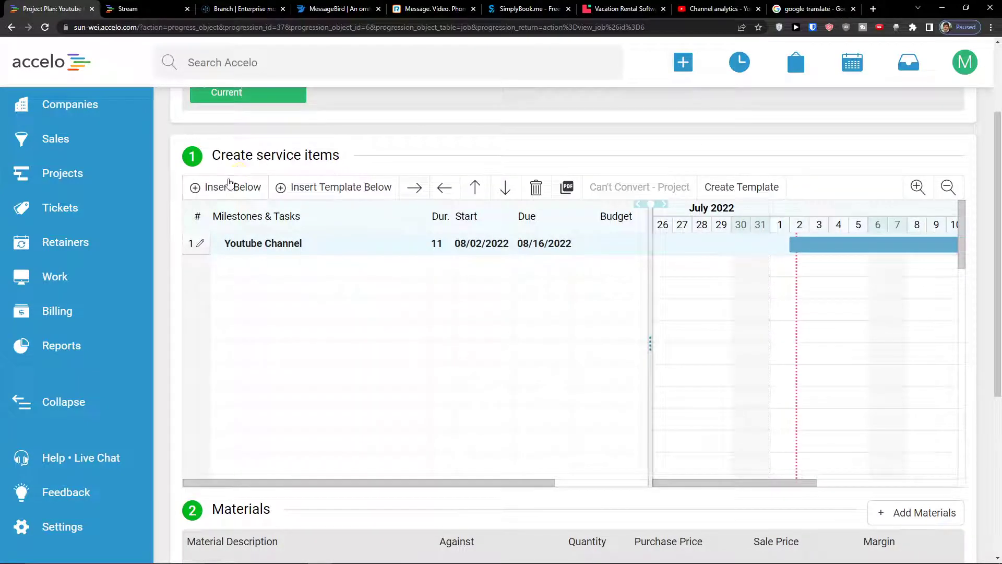
pyautogui.click(224, 189)
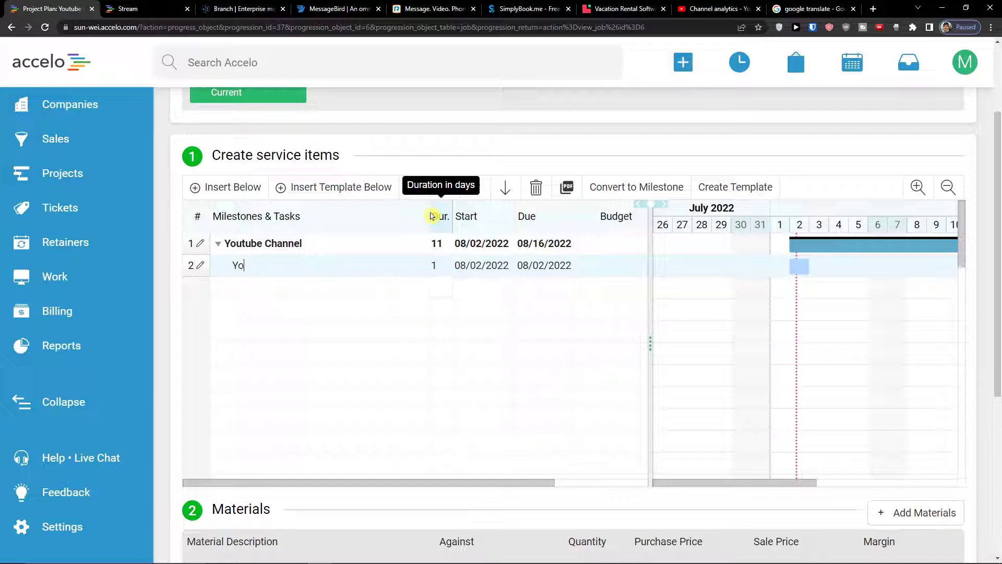
pyautogui.write('Youtube Video')
pyautogui.press('Return')
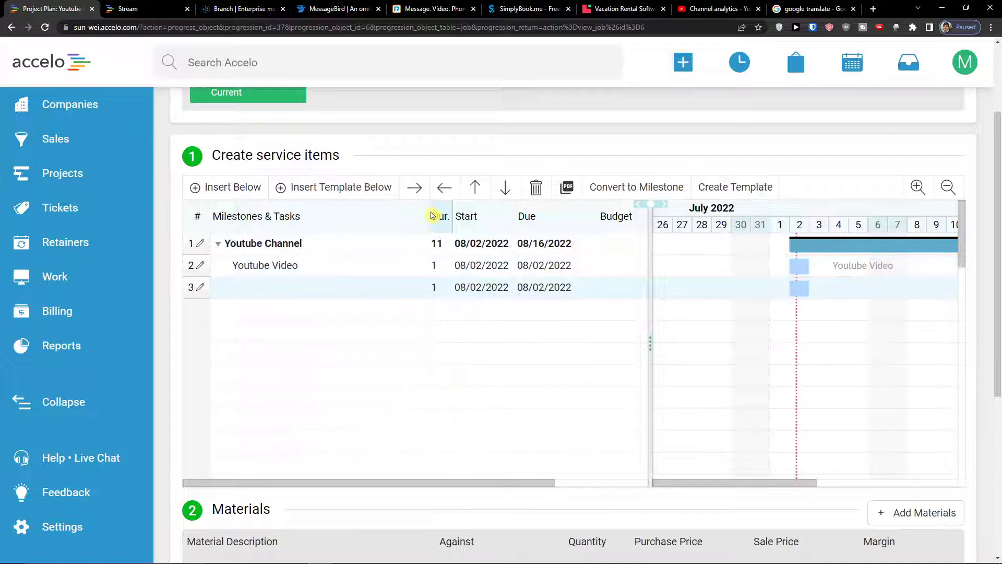
# Open the Youtube Video task details and check its $0 calculated services amount
pyautogui.click(601, 275)
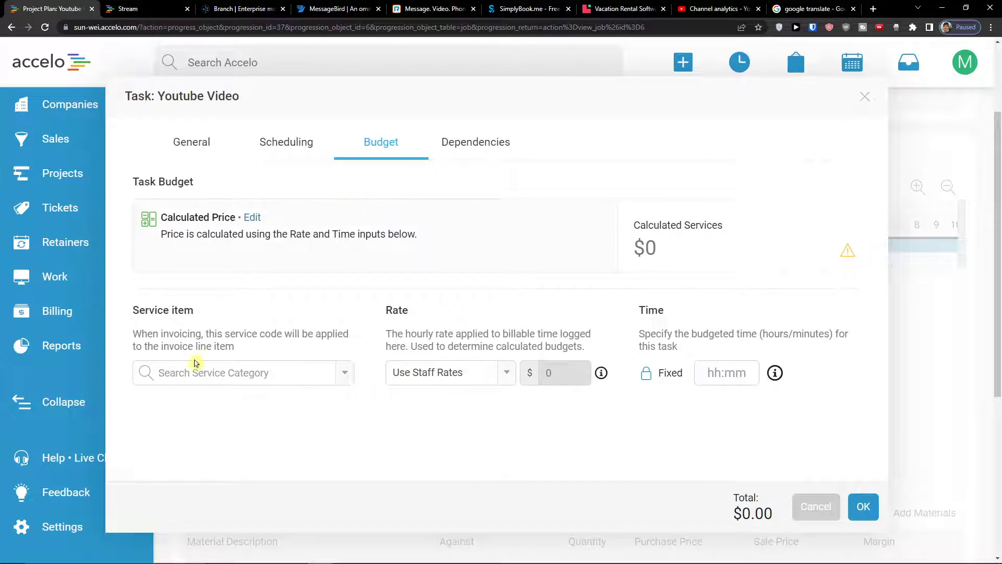
pyautogui.click(695, 255)
pyautogui.moveTo(695, 254); pyautogui.dragTo(637, 244)
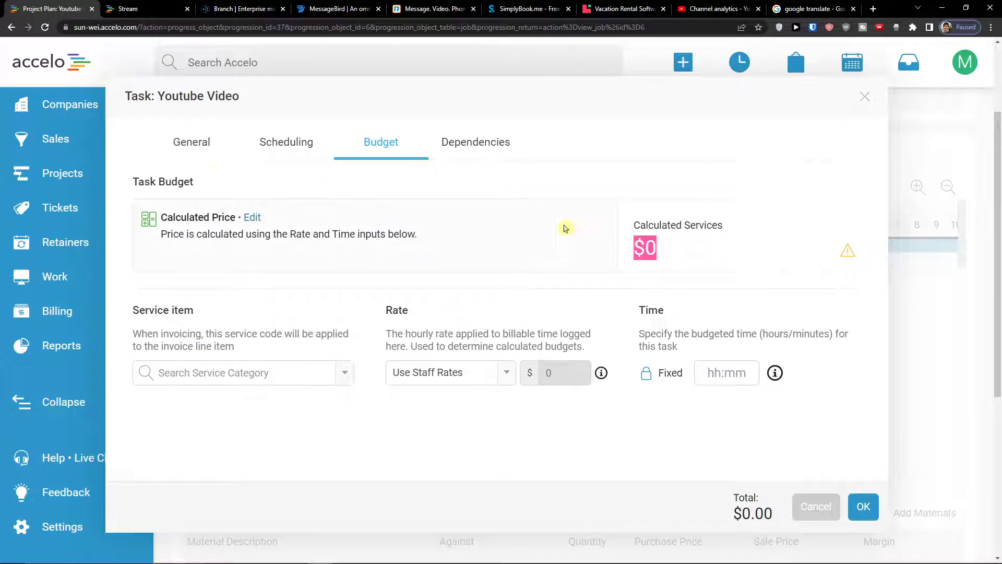
pyautogui.click(209, 156)
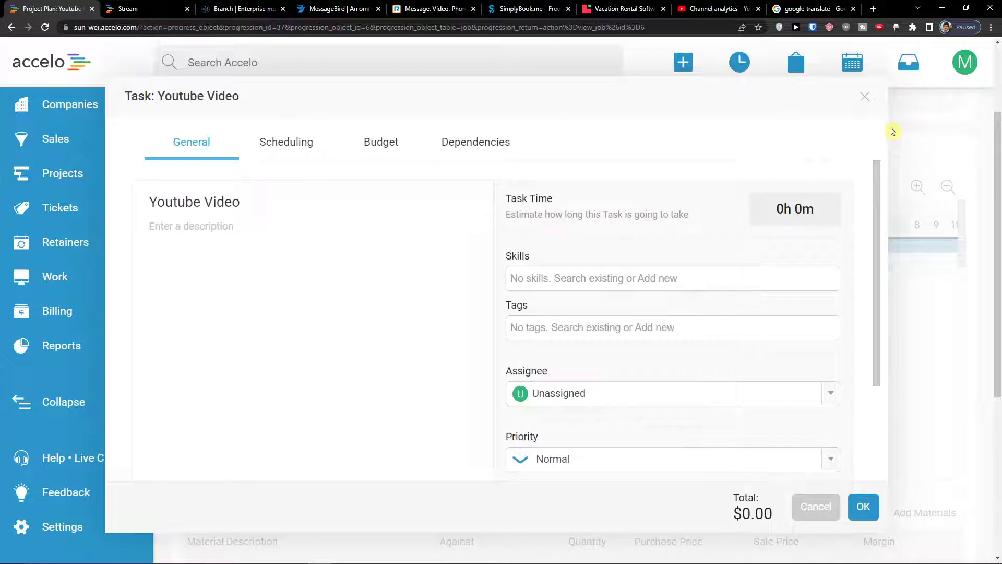
pyautogui.click(864, 96)
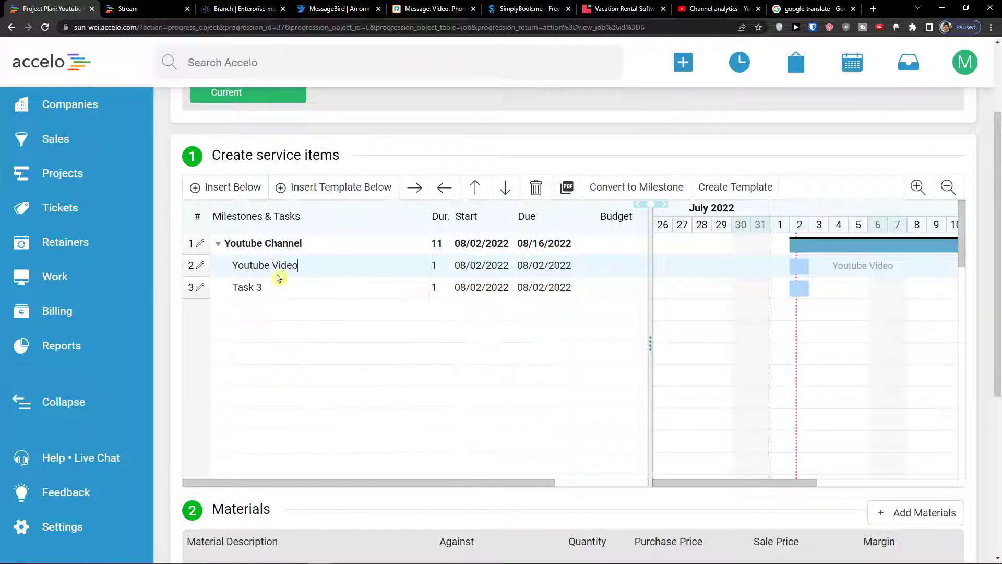
pyautogui.click(600, 260)
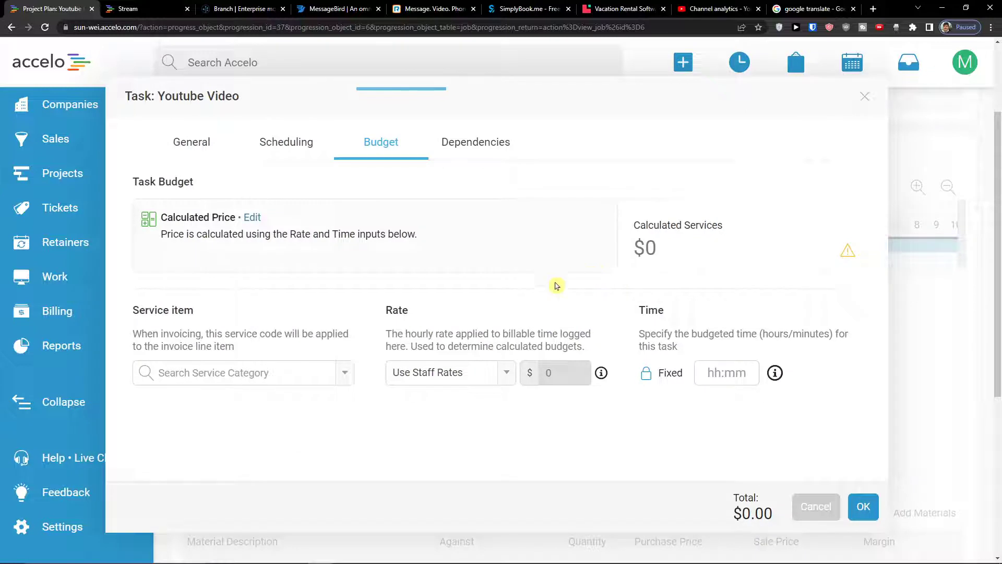
pyautogui.click(203, 151)
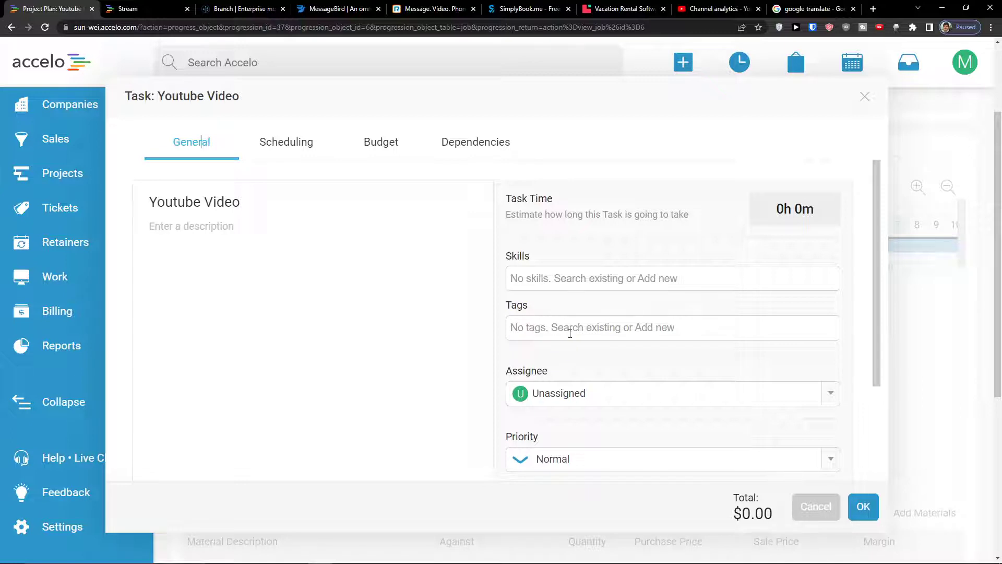
# Collapse the task checklist, then move through the Scheduling tab to the Budget tab
pyautogui.scroll(-3, 574, 322)
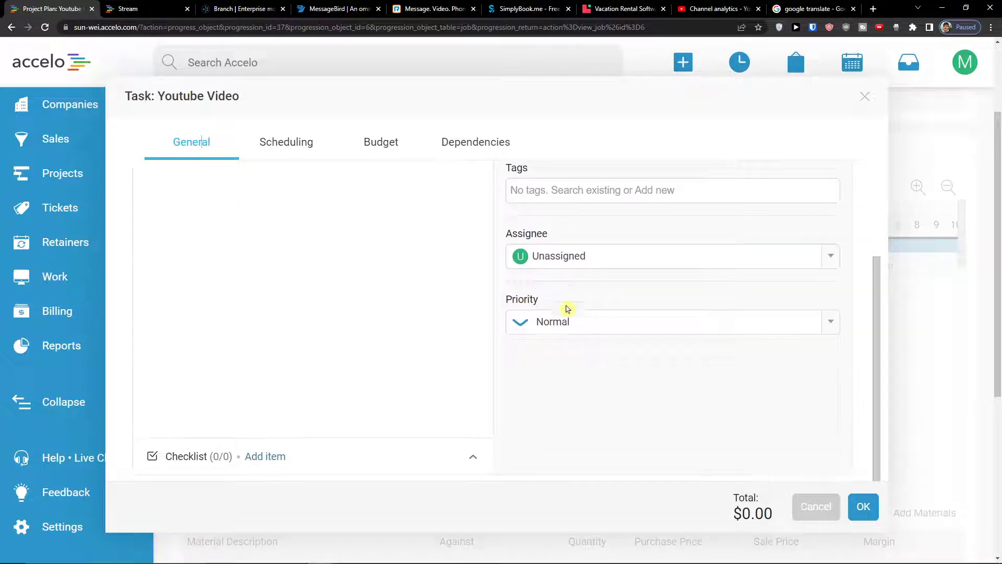
pyautogui.scroll(3, 543, 338)
pyautogui.scroll(-3, 287, 179)
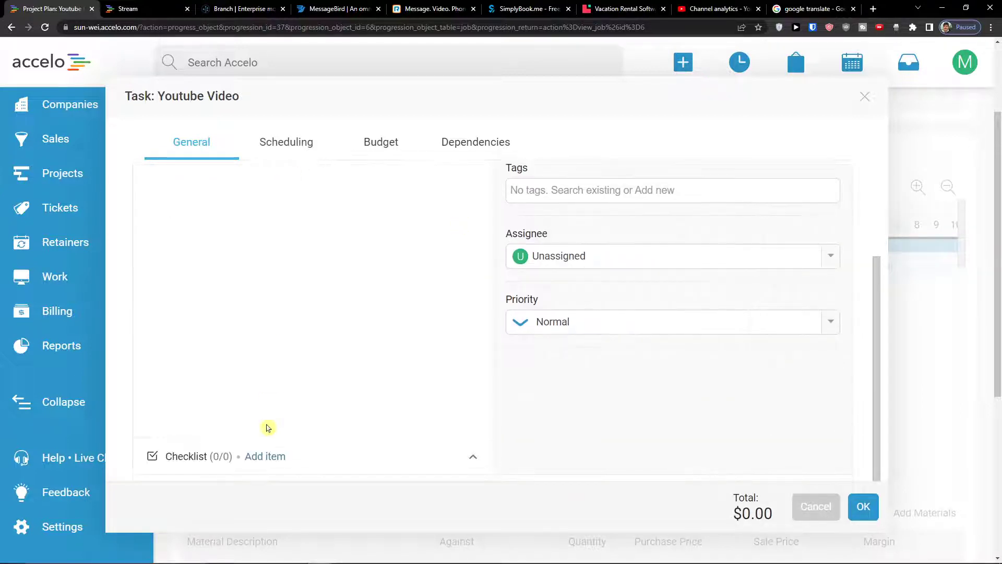
pyautogui.click(474, 457)
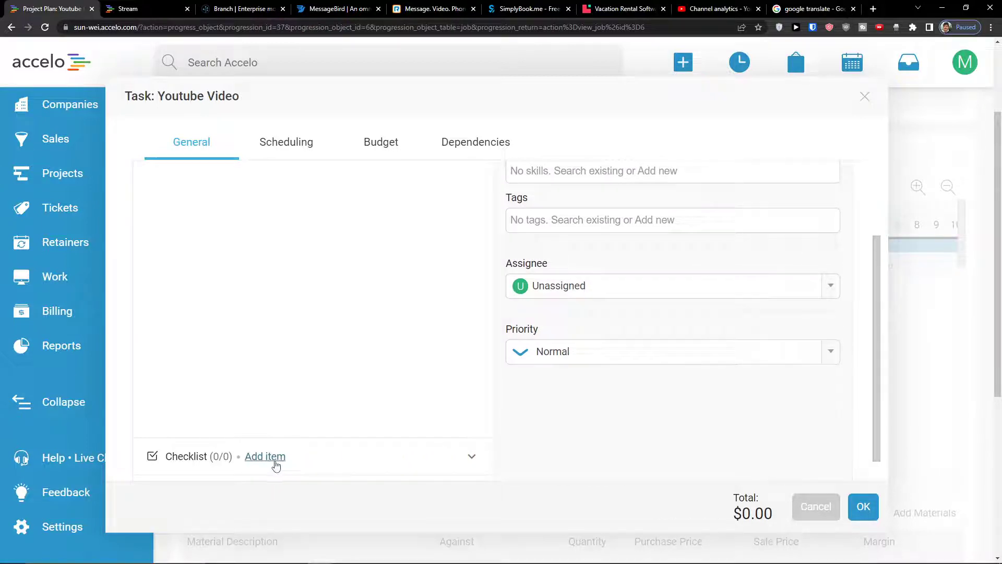
pyautogui.scroll(3, 285, 457)
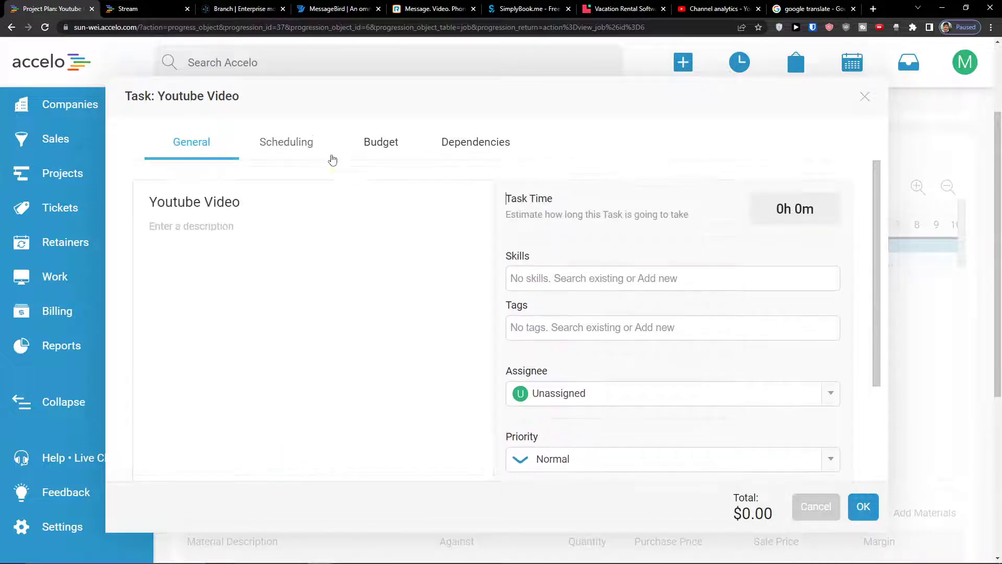
pyautogui.click(323, 151)
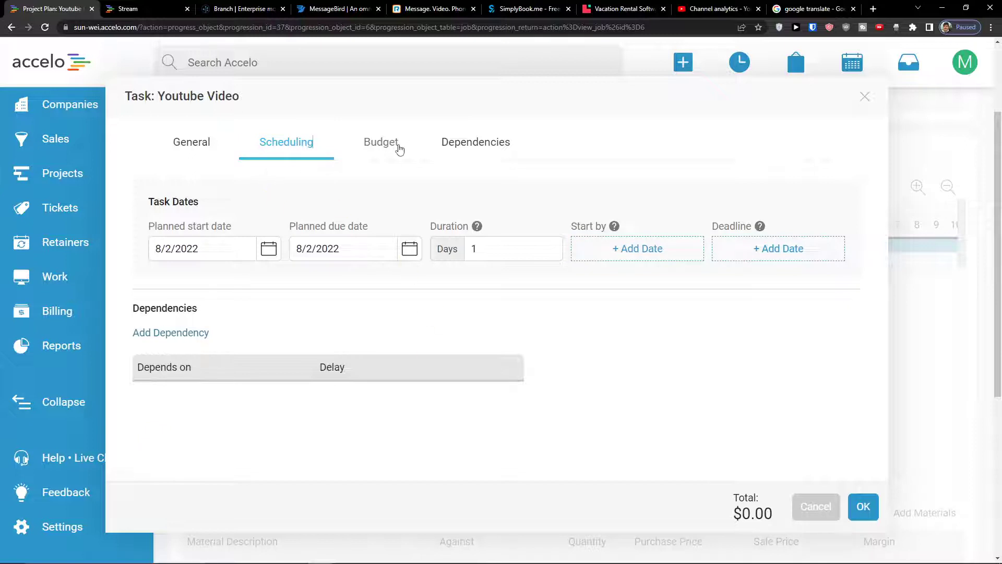
pyautogui.click(399, 150)
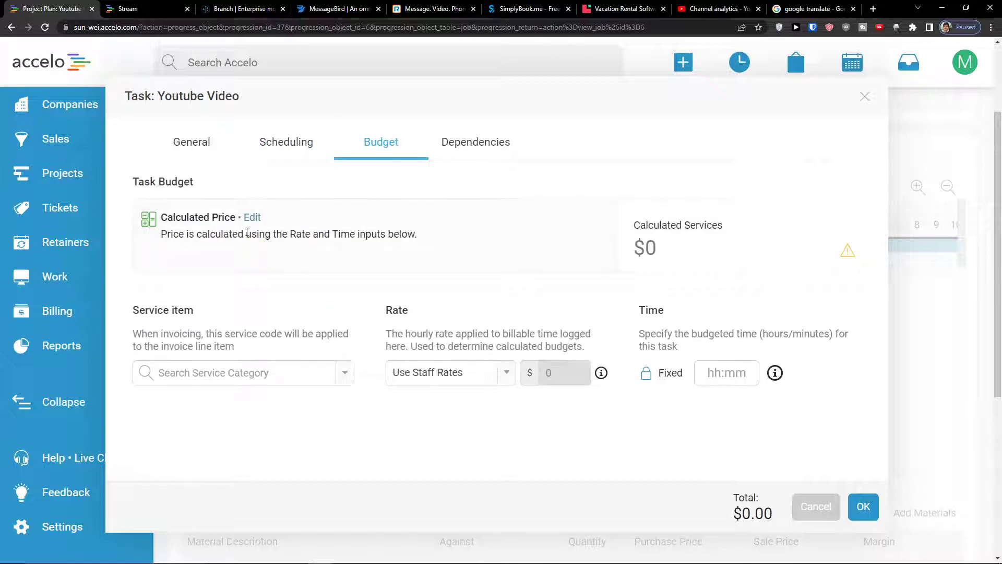
# Choose the Project Management ($150.00) hourly rate for the task budget
pyautogui.click(251, 218)
pyautogui.click(510, 370)
pyautogui.click(464, 452)
pyautogui.click(511, 381)
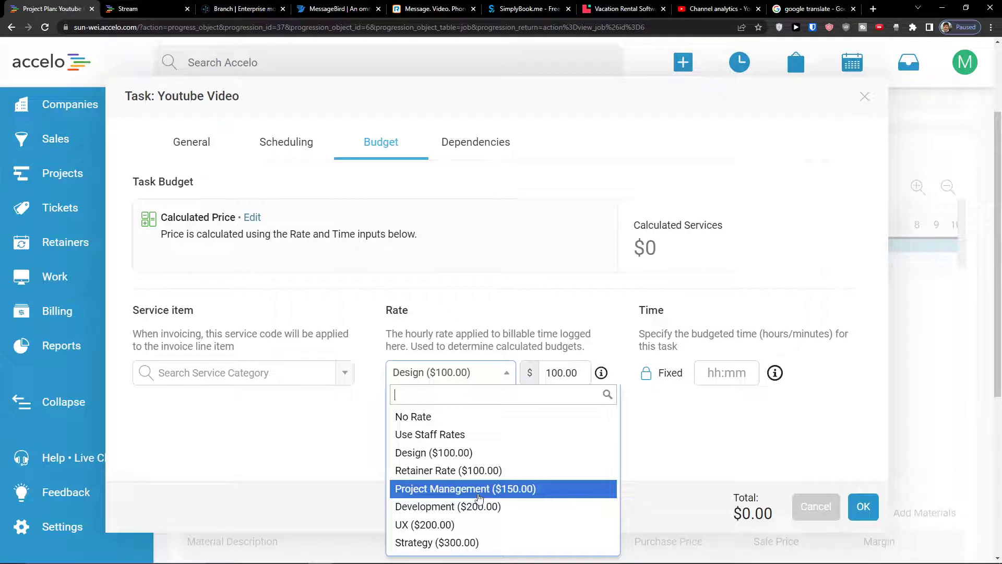
pyautogui.click(464, 489)
pyautogui.click(313, 374)
# Budget 1:40 hours for the task, giving $250.00, and save it
pyautogui.click(738, 379)
pyautogui.write('1')
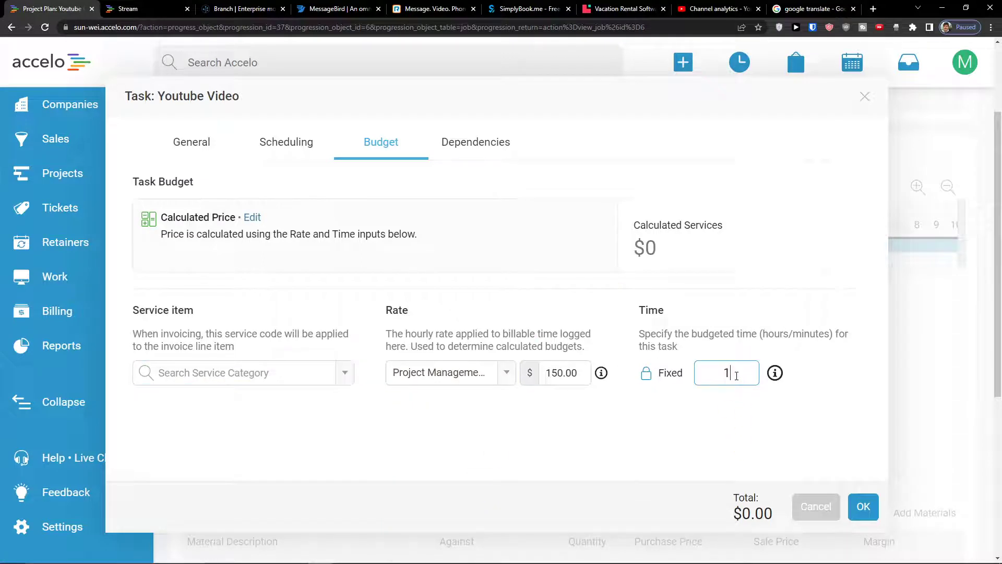
pyautogui.click(747, 400)
pyautogui.click(735, 381)
pyautogui.write('1')
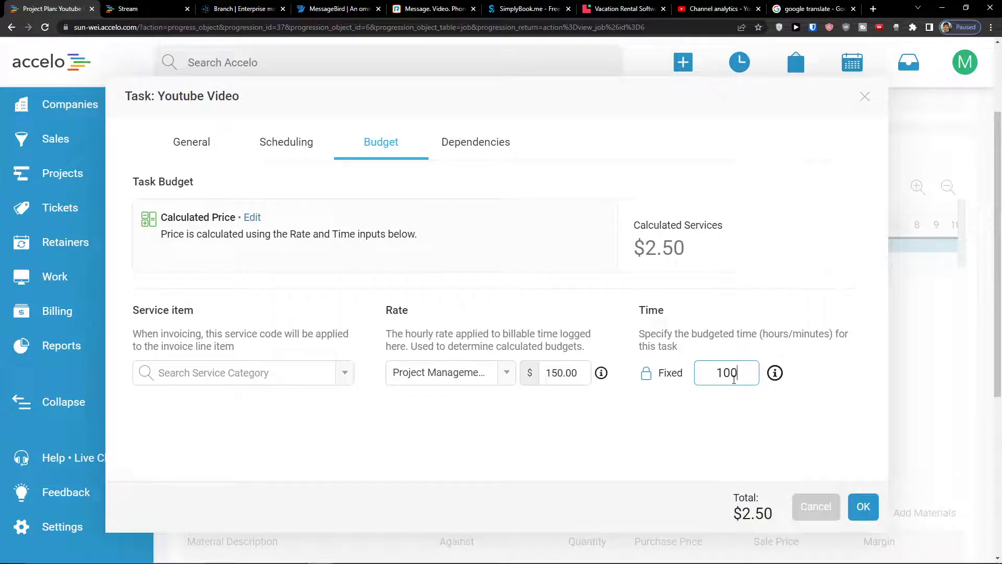
pyautogui.click(746, 400)
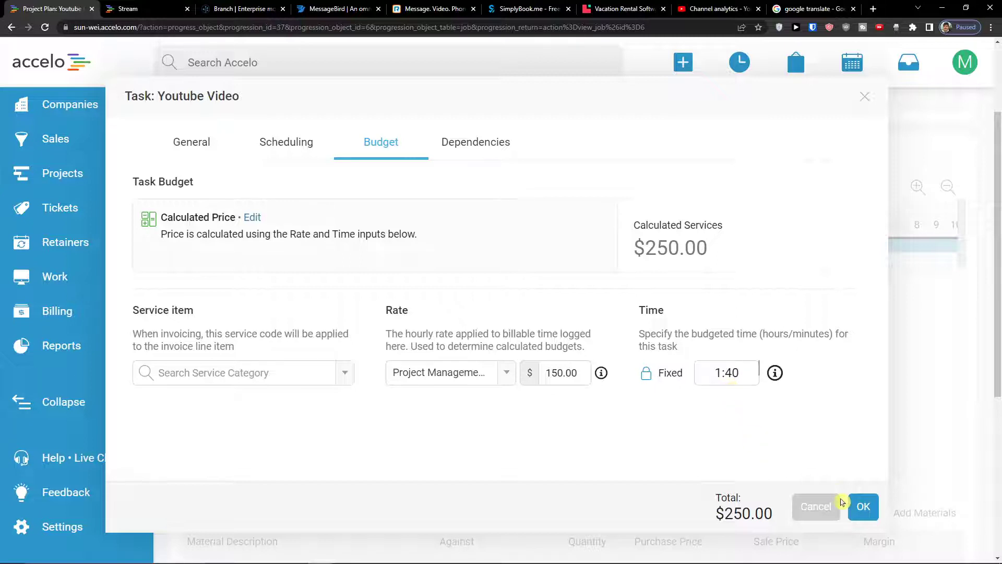
pyautogui.click(853, 509)
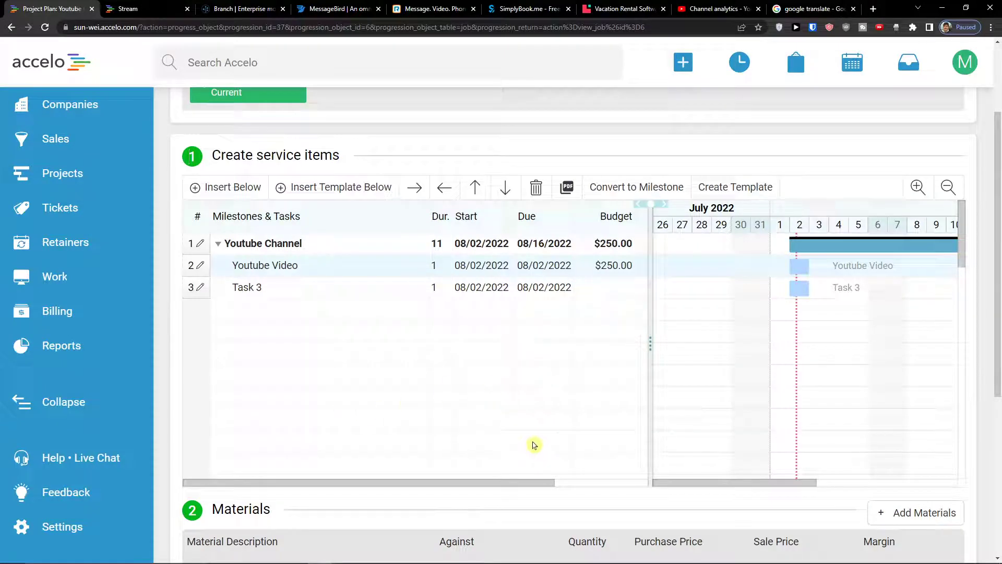
pyautogui.moveTo(519, 484); pyautogui.dragTo(461, 492)
pyautogui.moveTo(443, 485); pyautogui.dragTo(546, 478)
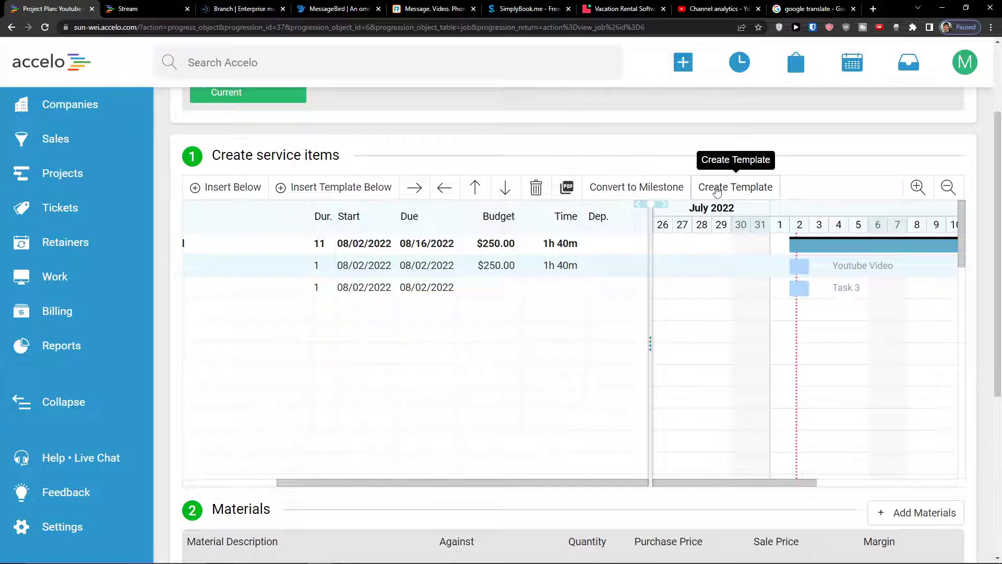
pyautogui.scroll(-3, 414, 528)
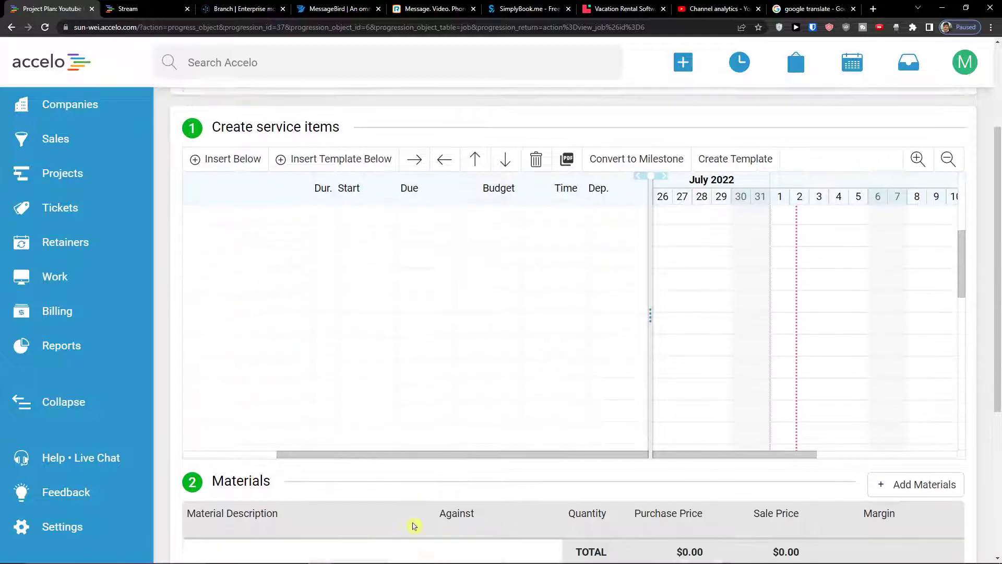
pyautogui.scroll(-3, 434, 486)
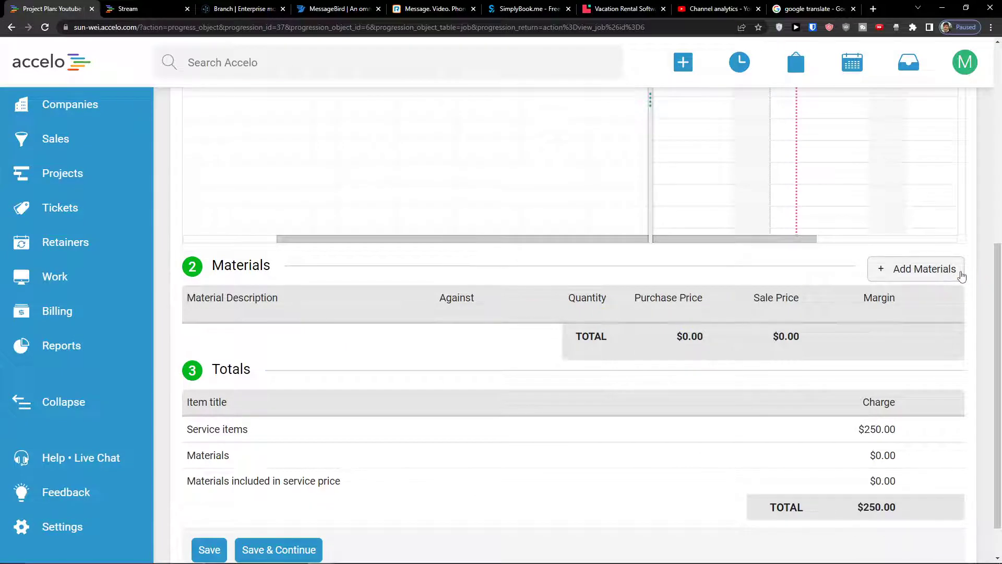
pyautogui.scroll(-1, 754, 311)
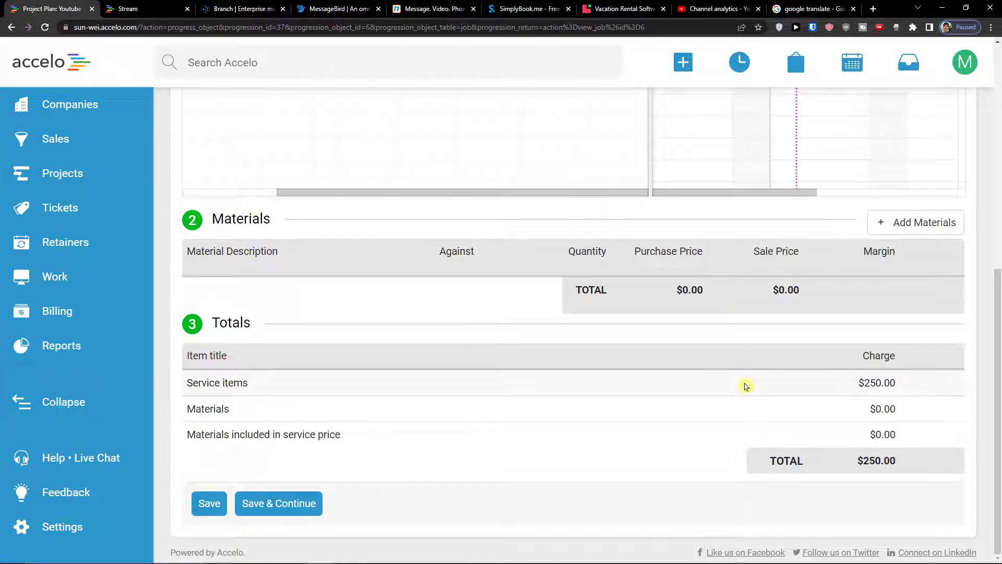
# Start adding project materials and set the service item to Development
pyautogui.click(929, 227)
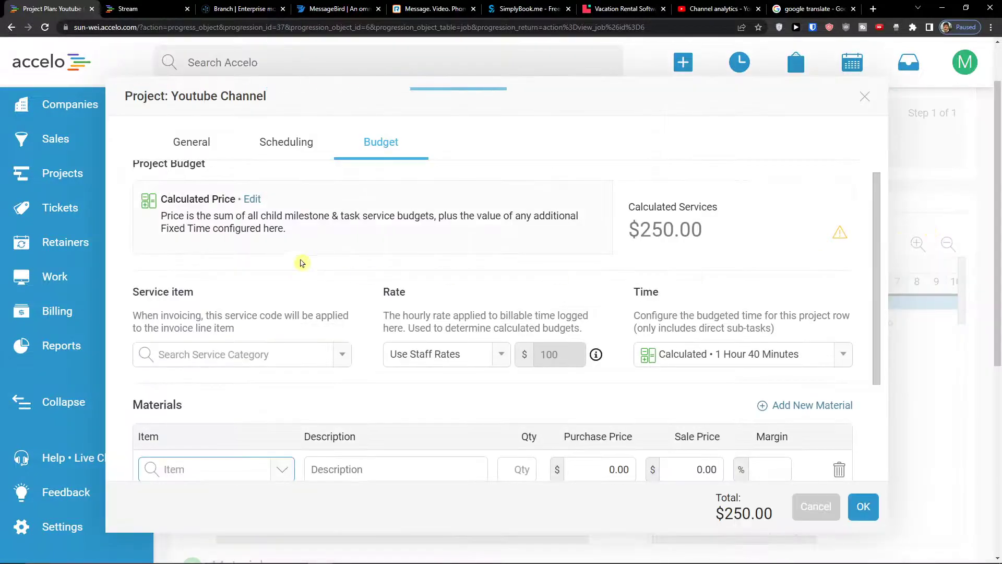
pyautogui.scroll(-3, 251, 264)
pyautogui.click(346, 237)
pyautogui.click(351, 237)
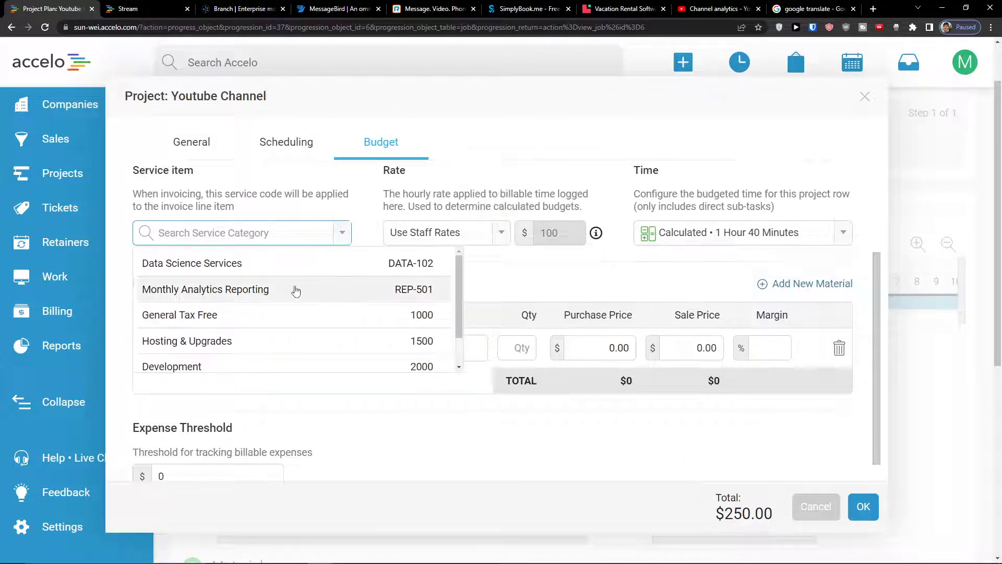
pyautogui.scroll(-1, 346, 339)
pyautogui.click(348, 338)
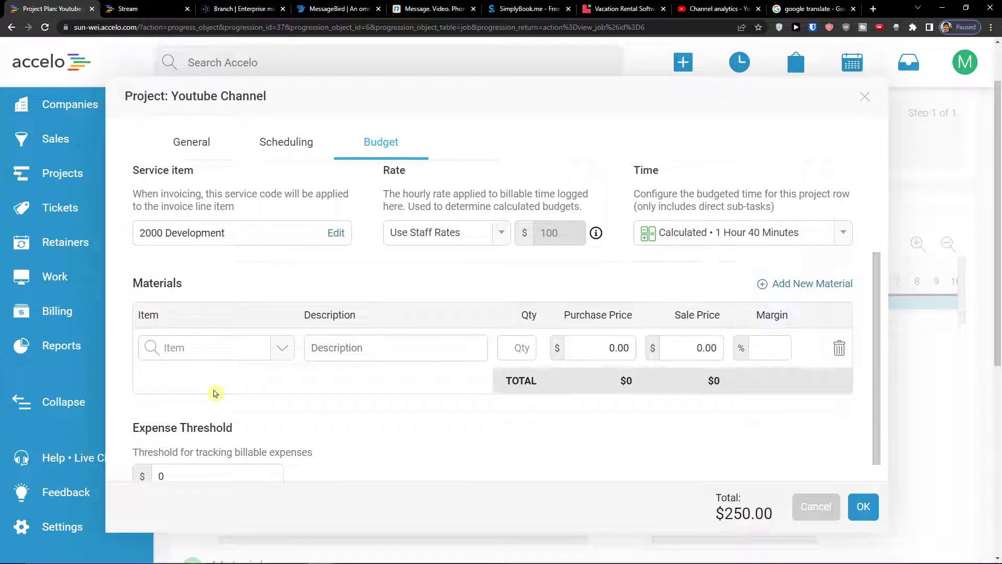
# Add DEMO-2 Software as a material with $50 purchase and $200 sale price
pyautogui.click(275, 347)
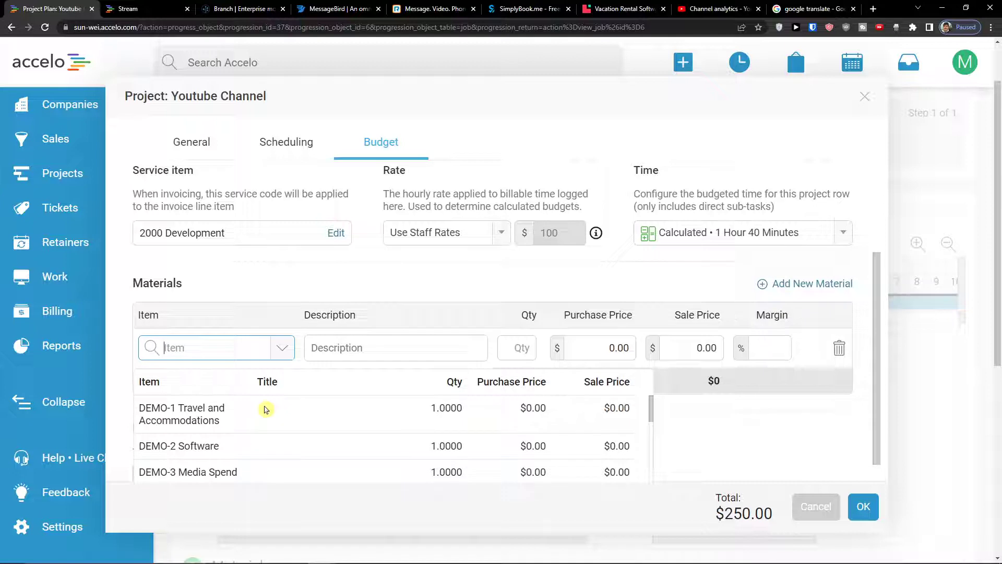
pyautogui.scroll(-5, 265, 409)
pyautogui.scroll(5, 261, 415)
pyautogui.click(282, 446)
pyautogui.click(423, 347)
pyautogui.click(594, 340)
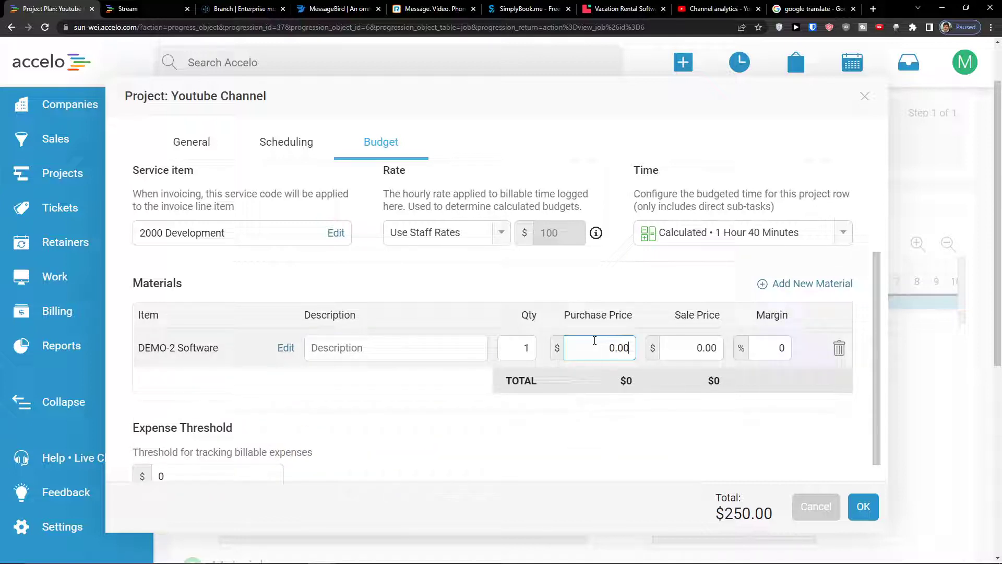
pyautogui.click(689, 339)
pyautogui.write('200')
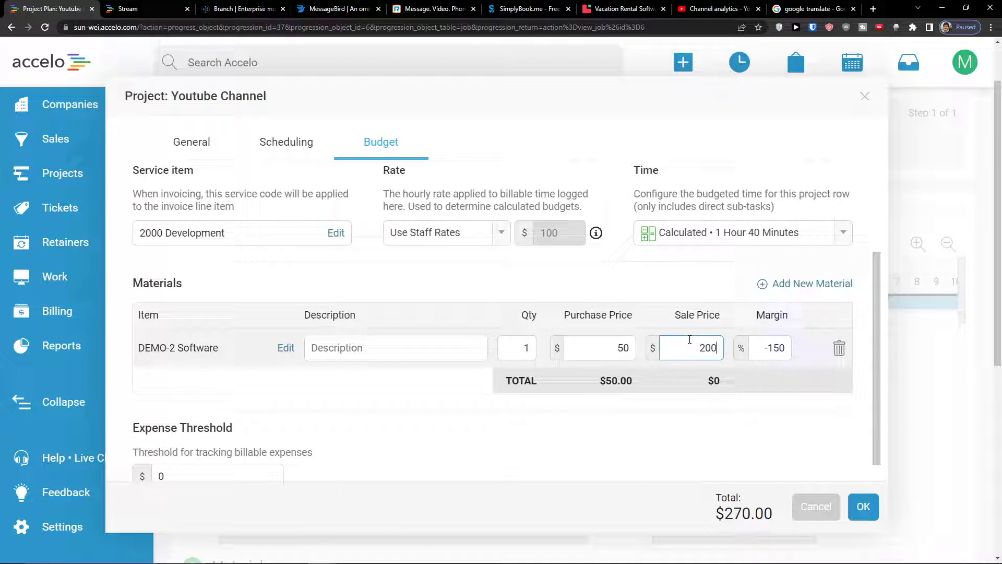
pyautogui.click(756, 411)
pyautogui.scroll(-1, 758, 413)
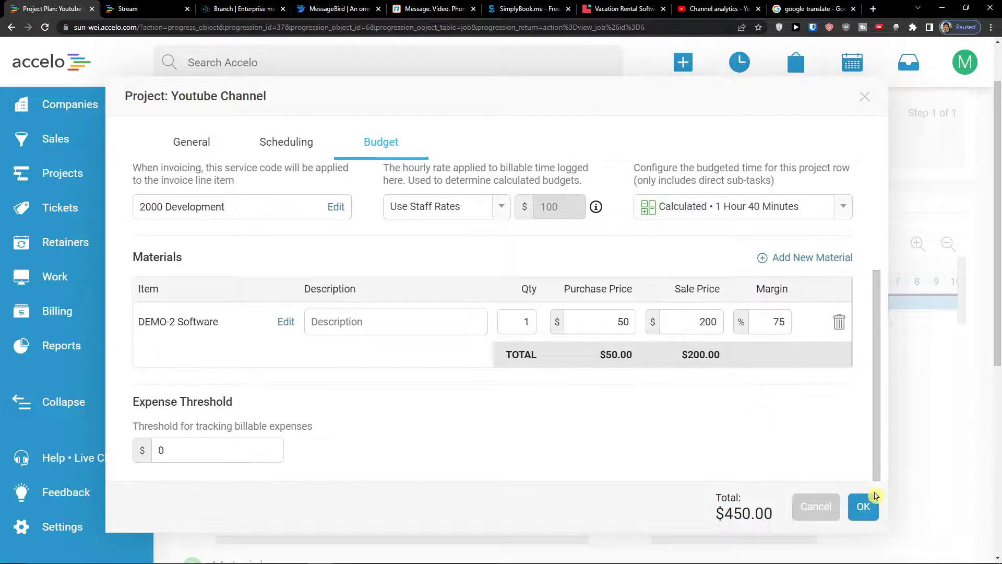
pyautogui.click(862, 506)
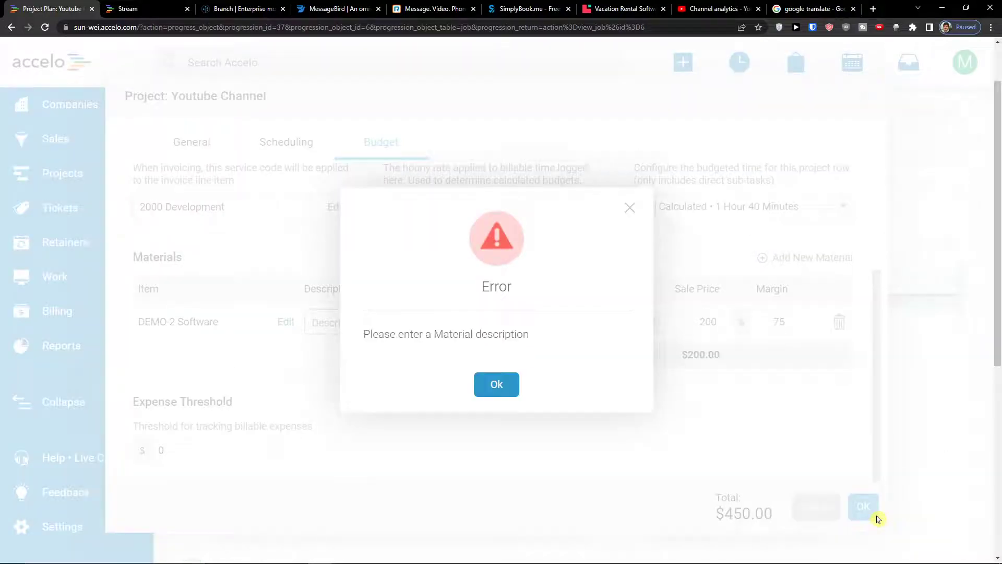
# Give the material the description 'material' and retry saving past the invalid date alerts
pyautogui.click(496, 384)
pyautogui.click(438, 326)
pyautogui.write('material')
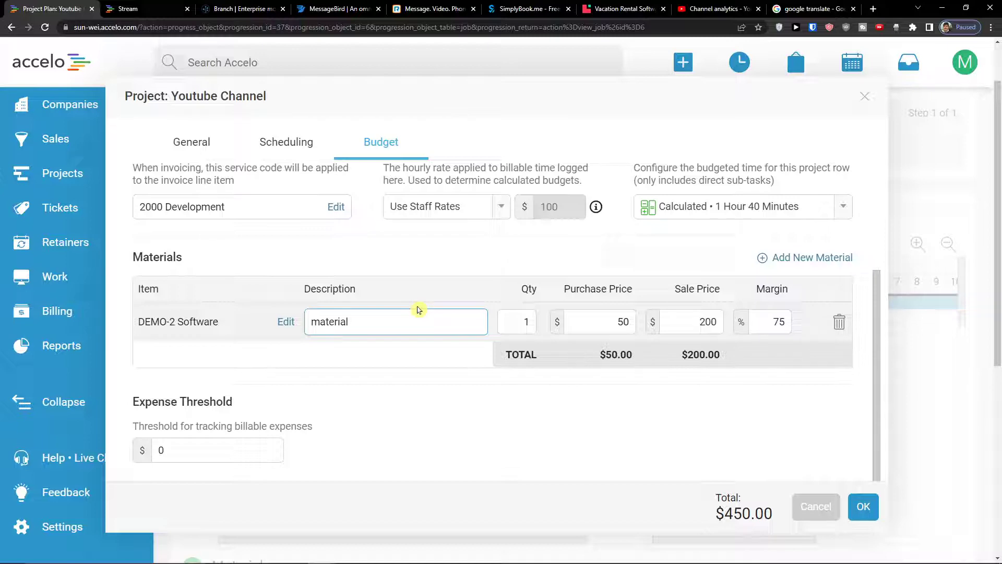
pyautogui.click(862, 505)
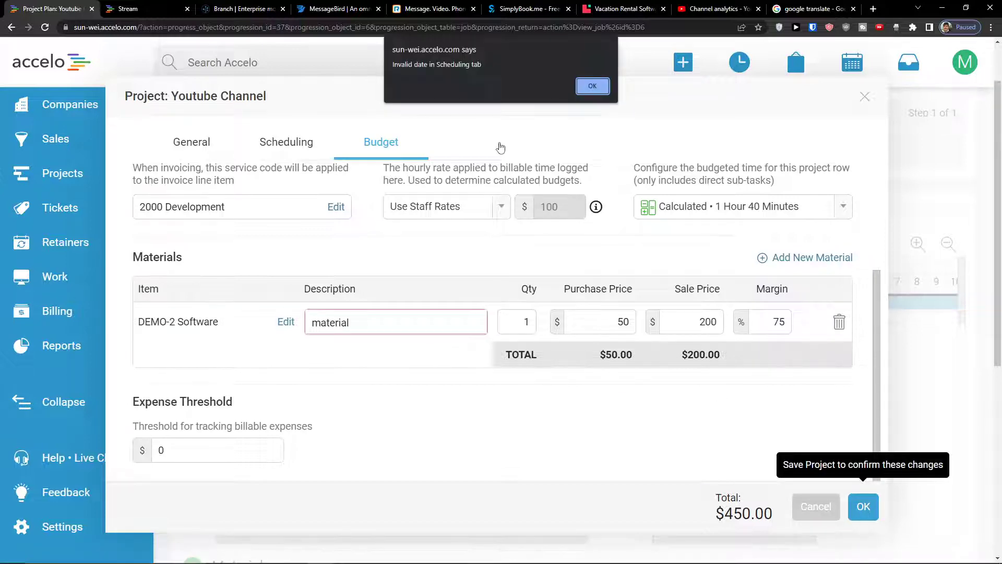
pyautogui.click(588, 87)
pyautogui.scroll(3, 552, 251)
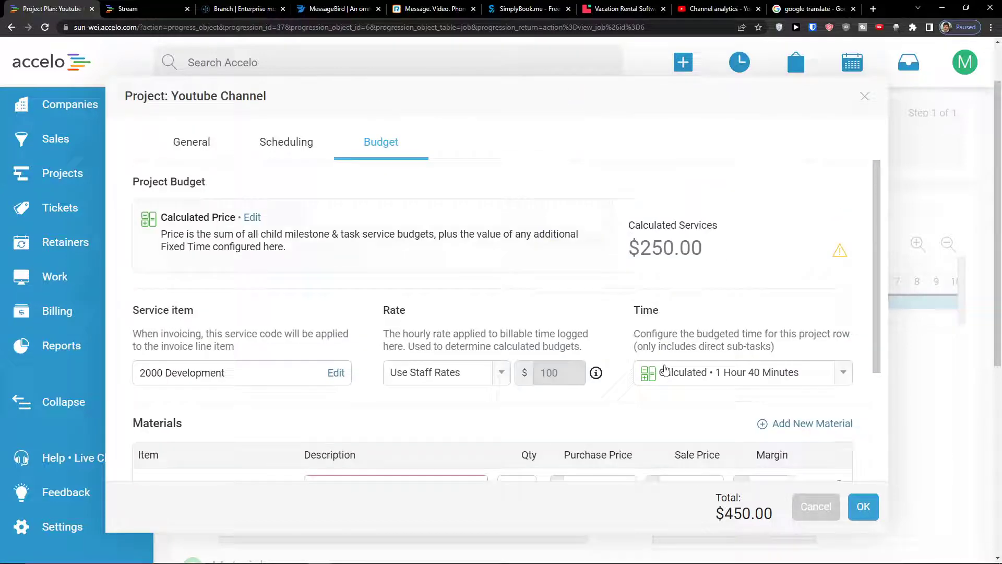
pyautogui.scroll(-2, 665, 369)
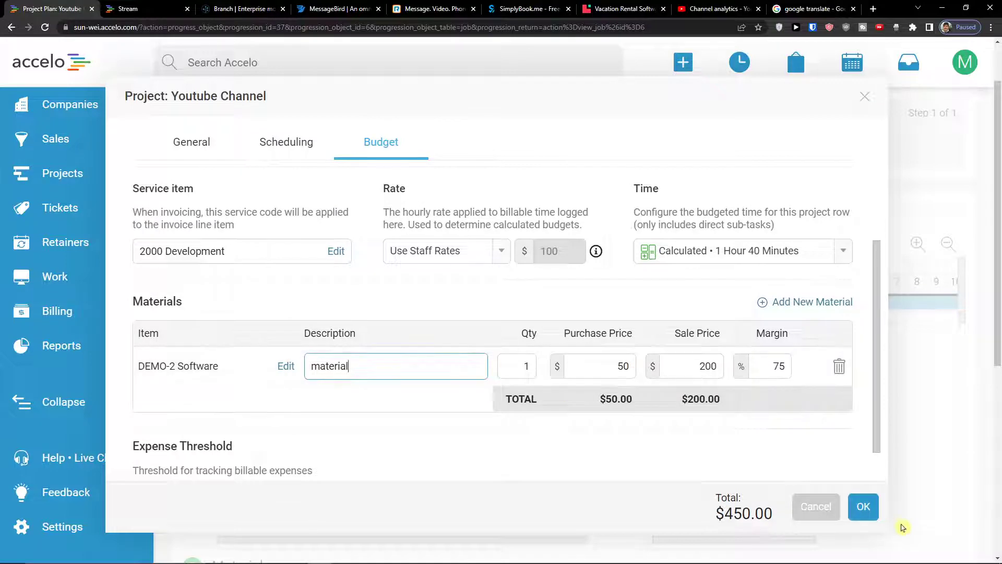
pyautogui.click(864, 507)
pyautogui.click(590, 86)
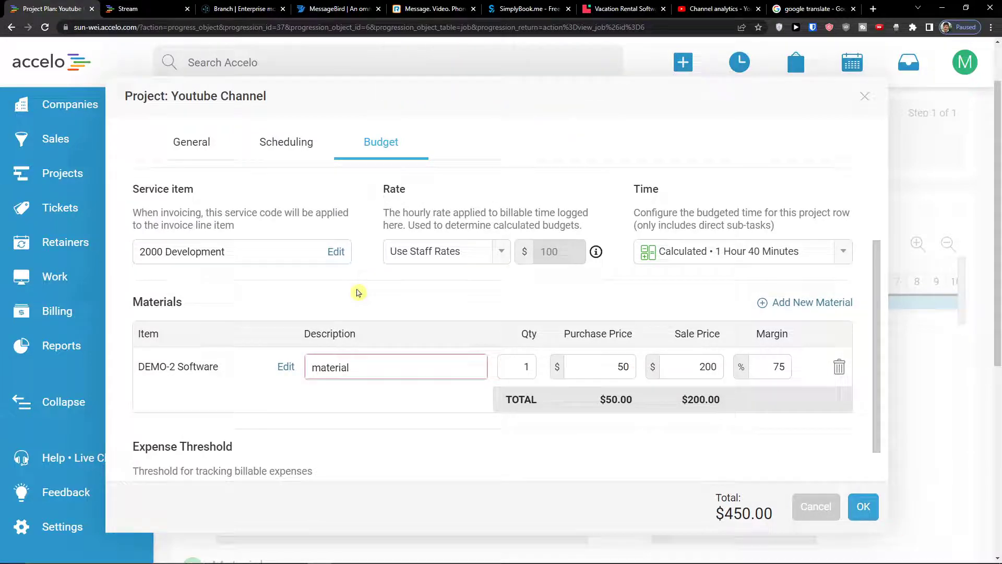
pyautogui.scroll(2, 359, 291)
pyautogui.scroll(-2, 359, 291)
pyautogui.scroll(-1, 359, 291)
pyautogui.scroll(3, 454, 290)
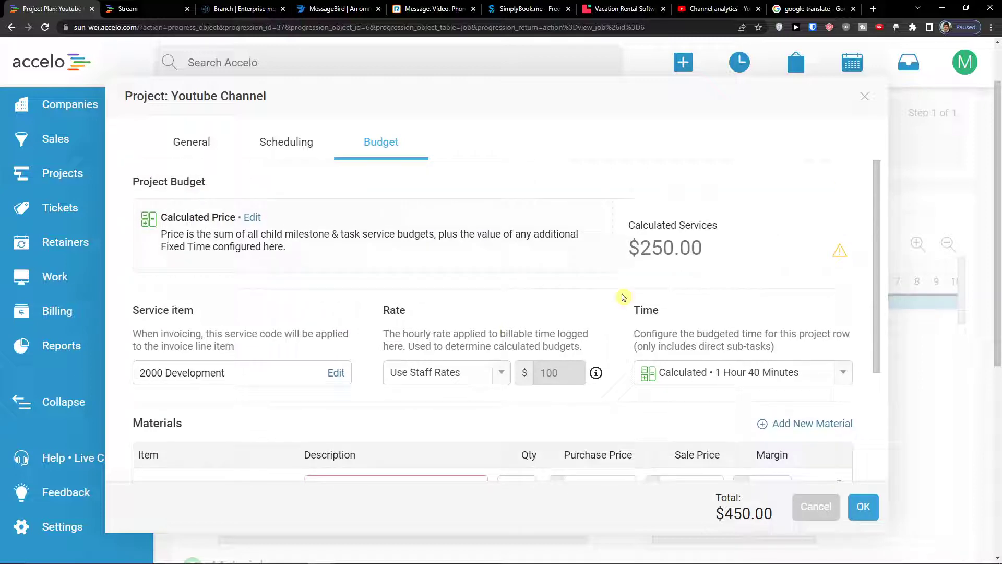
pyautogui.scroll(1, 600, 297)
# Select fixed deadlines on the project's Scheduling tab and attempt to save
pyautogui.click(284, 156)
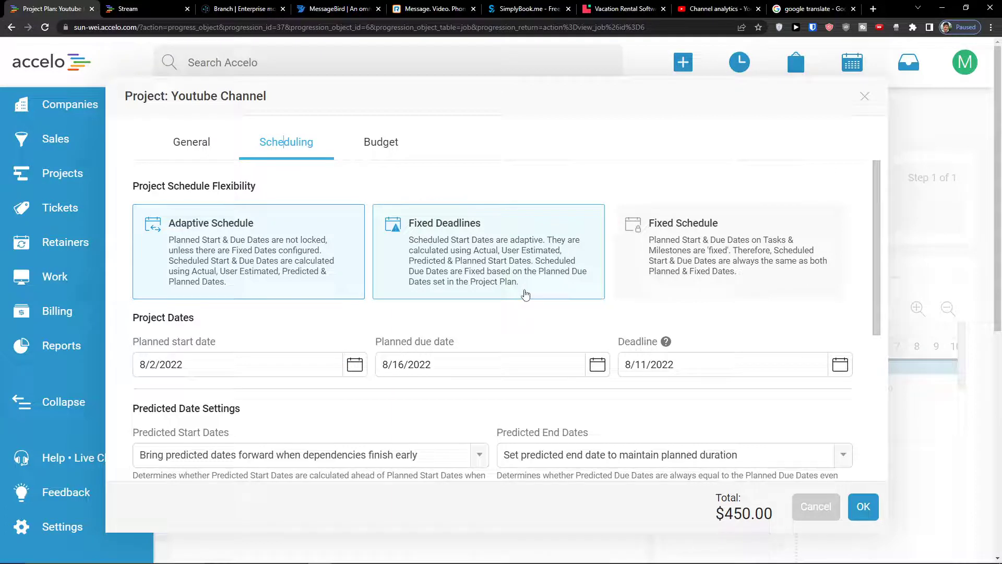
pyautogui.click(568, 277)
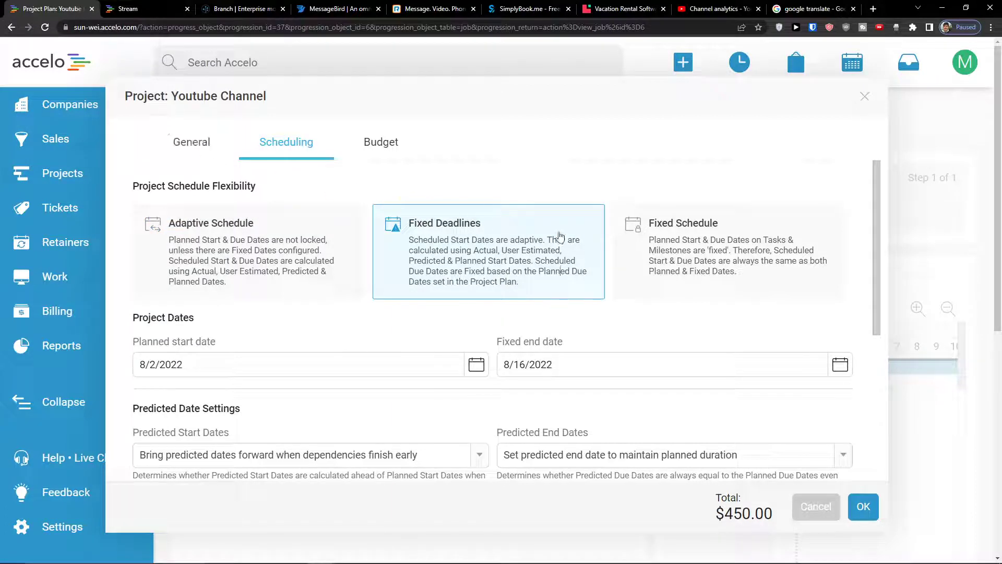
pyautogui.click(863, 507)
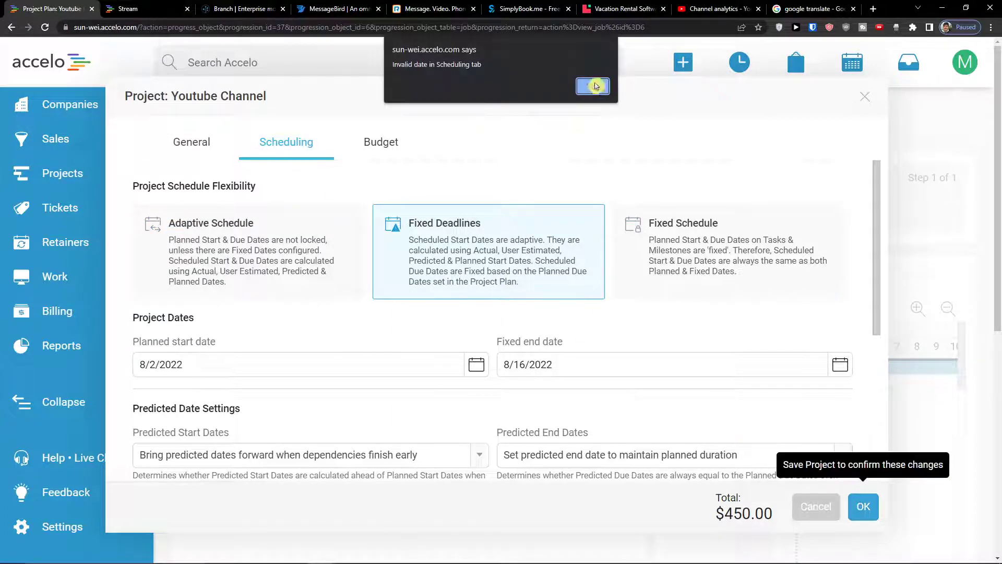
pyautogui.click(593, 86)
# Set the fixed end date and an August 1 start, choose Fixed Schedule and confirm
pyautogui.click(530, 366)
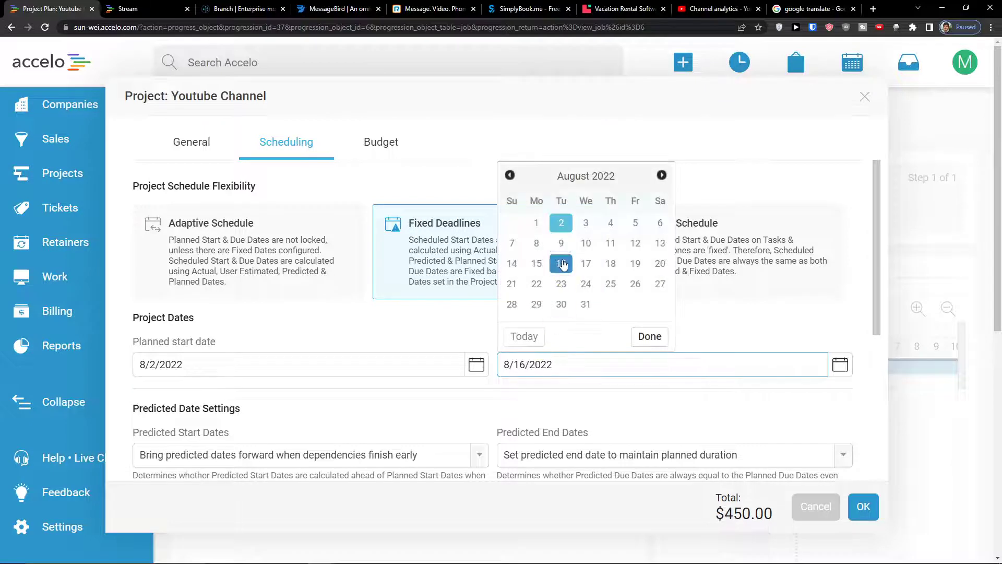
pyautogui.click(578, 228)
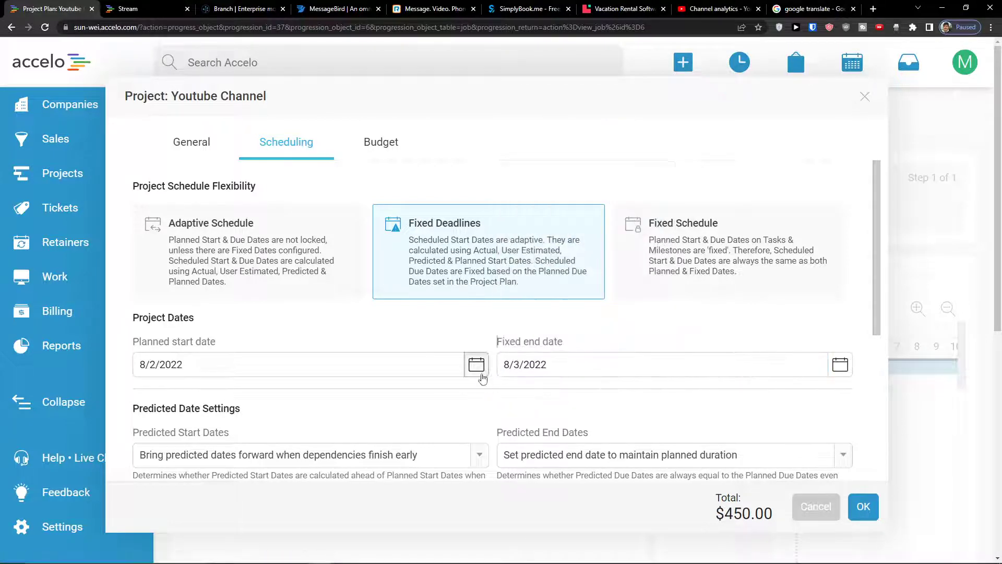
pyautogui.click(476, 365)
pyautogui.click(181, 223)
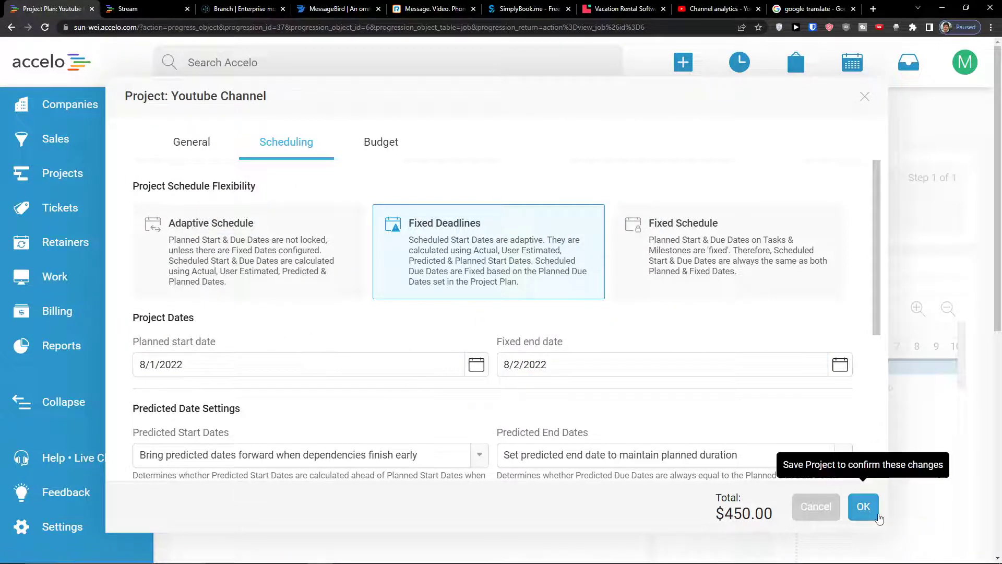
pyautogui.click(863, 506)
pyautogui.click(592, 85)
pyautogui.click(676, 265)
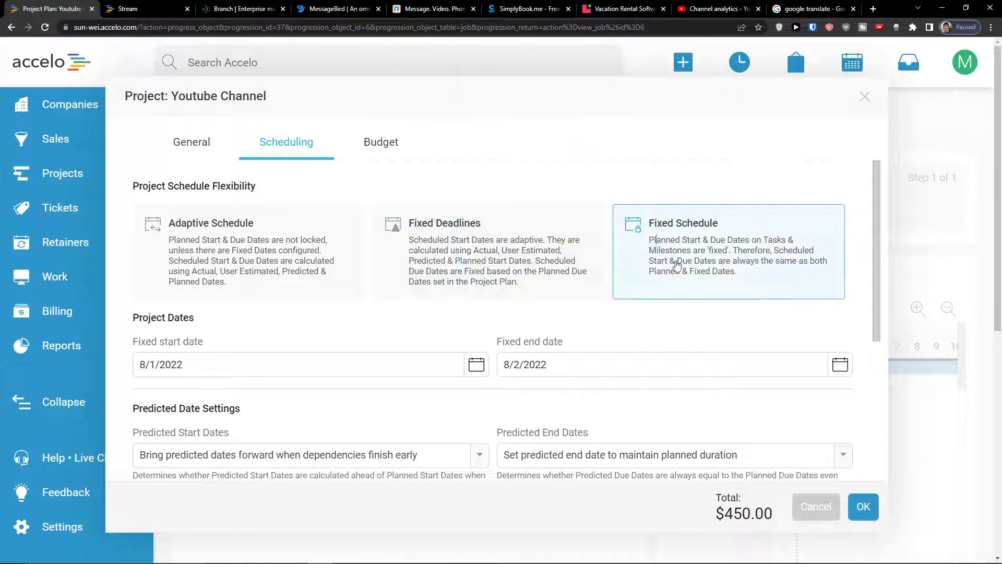
pyautogui.click(837, 502)
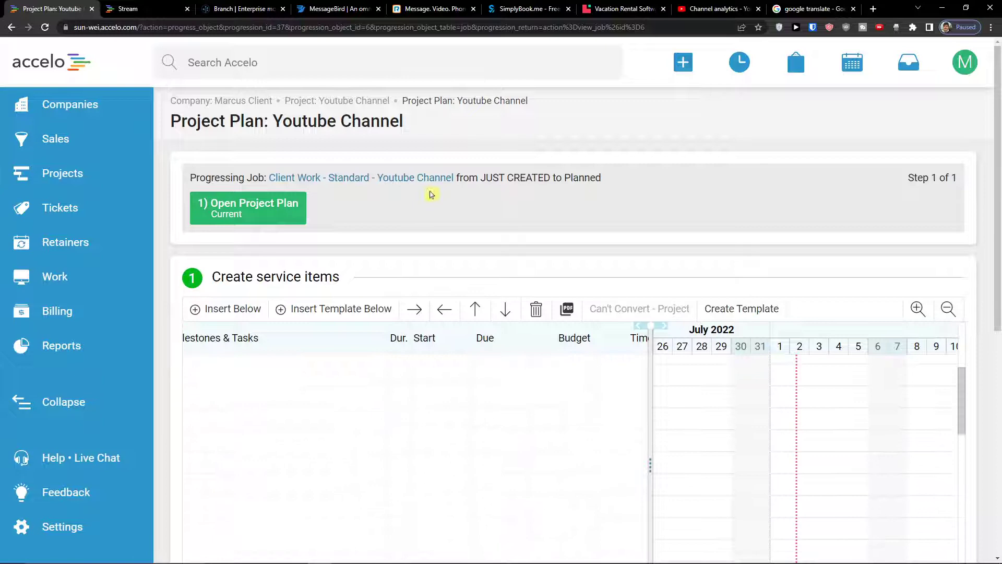
# Save the project plan with Save & Continue and dismiss the ad-blocker notice
pyautogui.scroll(-5, 432, 195)
pyautogui.scroll(-3, 470, 272)
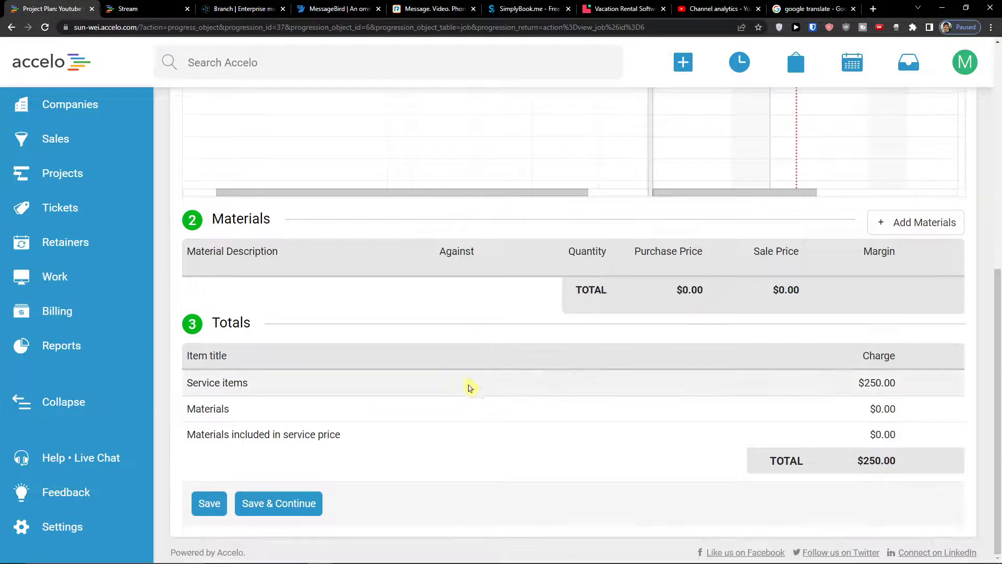
pyautogui.click(282, 503)
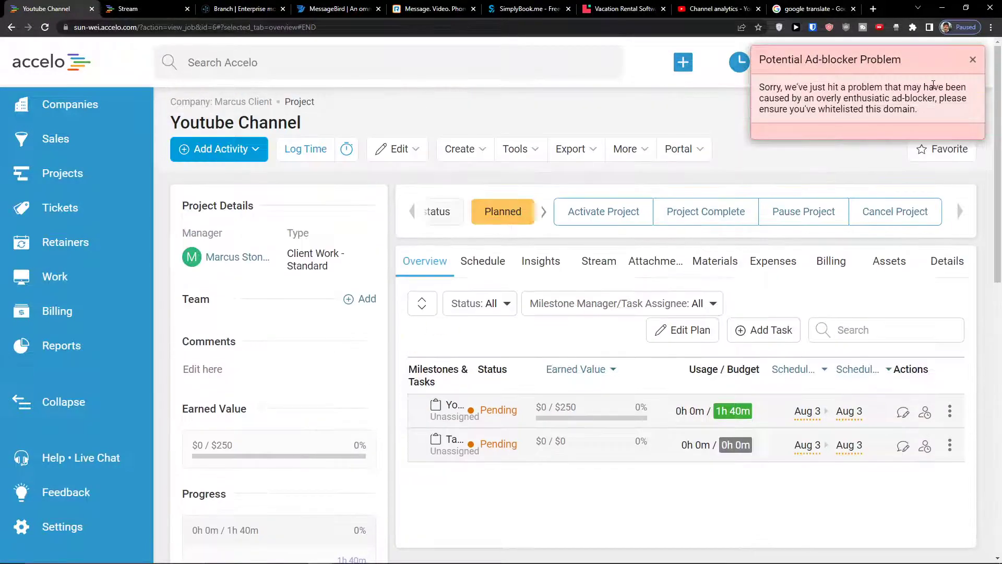
pyautogui.click(972, 62)
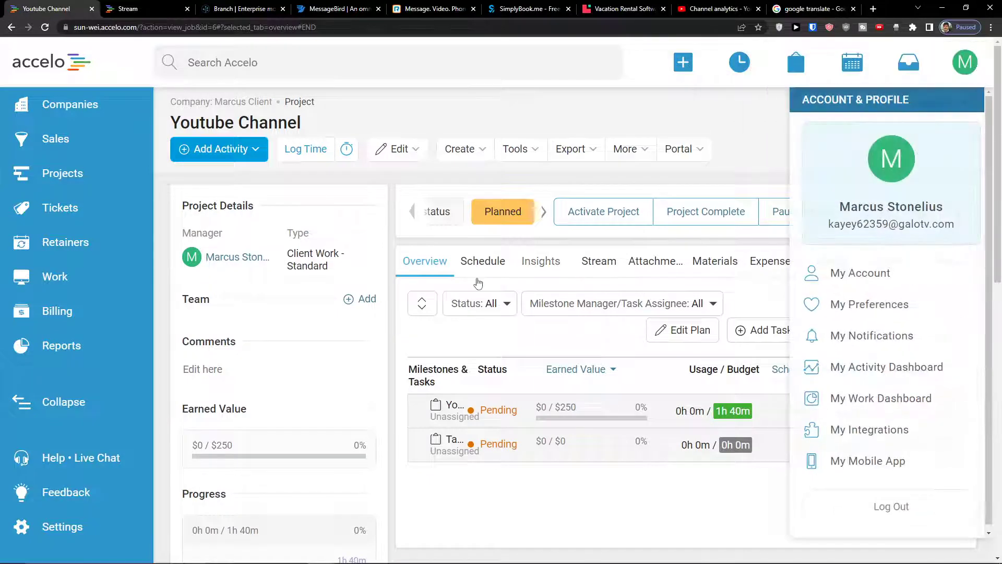
# Zoom the project page out to 125% and browse the list of activities to add
pyautogui.scroll(-2, 305, 339)
pyautogui.scroll(2, 363, 297)
pyautogui.hotkey('ctrl', '-')
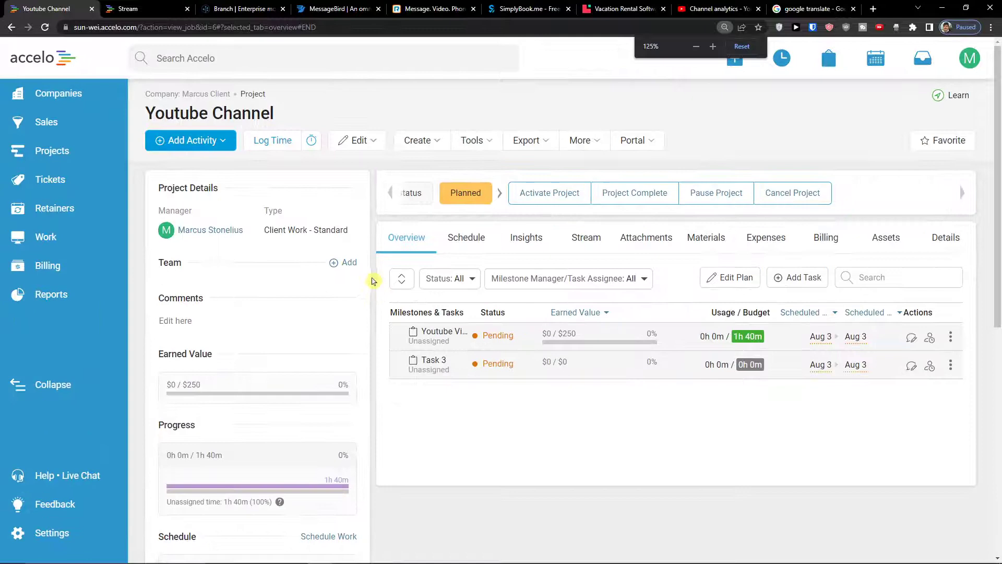
pyautogui.click(222, 145)
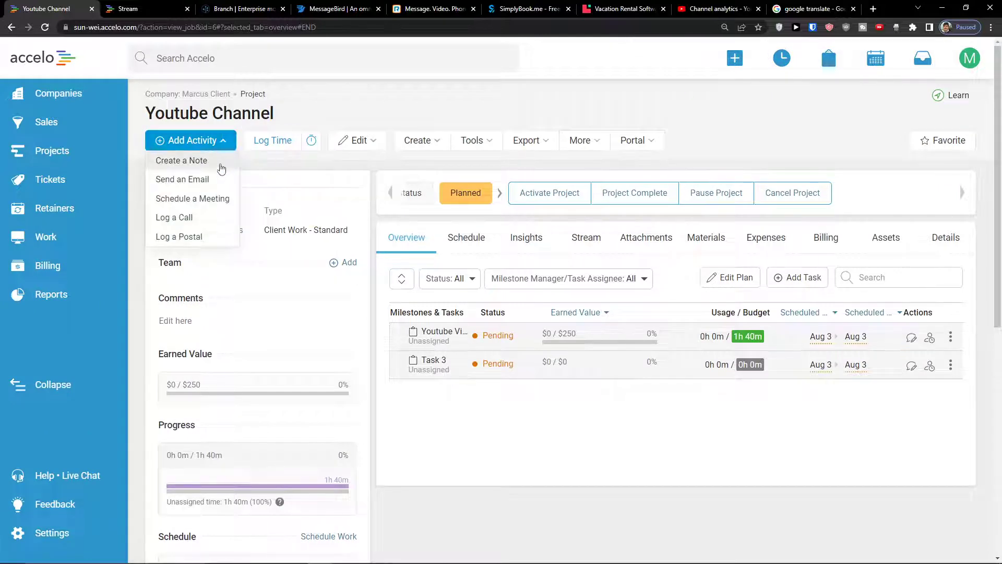
pyautogui.click(256, 111)
pyautogui.click(221, 147)
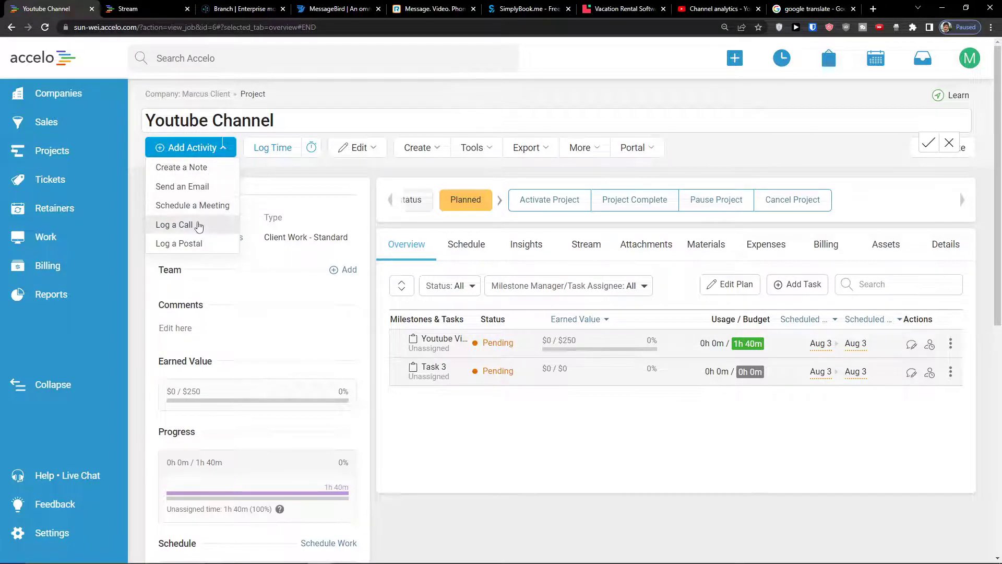
pyautogui.click(270, 175)
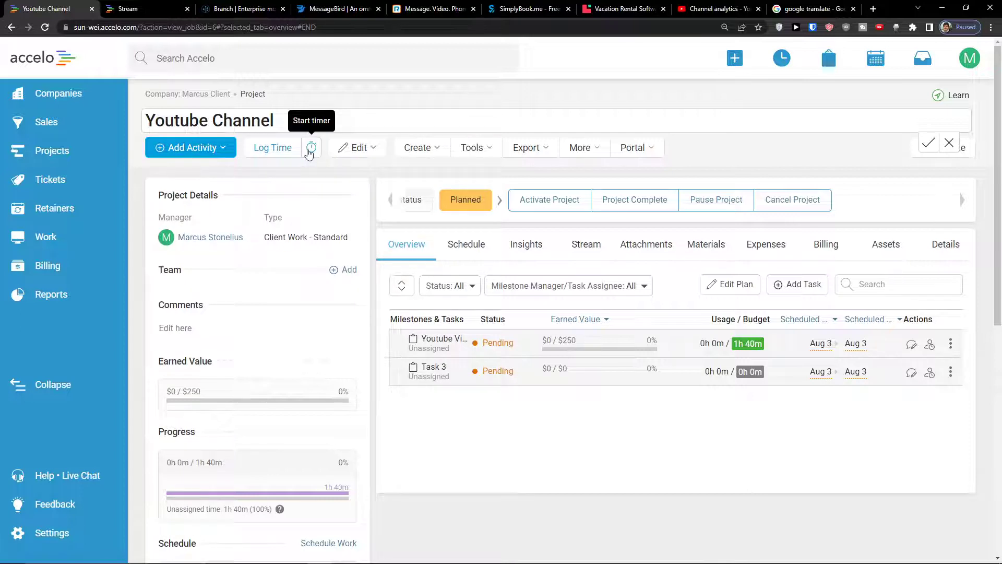
# Log 1:00 hour (12:00–01:00 AM) on the Youtube Video task with status Accept
pyautogui.click(280, 152)
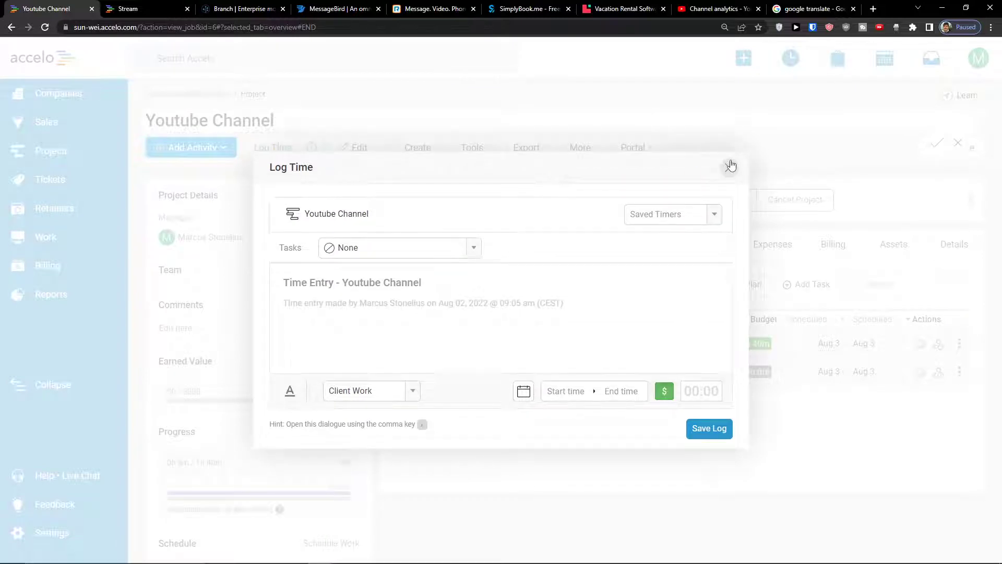
pyautogui.click(475, 250)
pyautogui.click(408, 326)
pyautogui.click(494, 254)
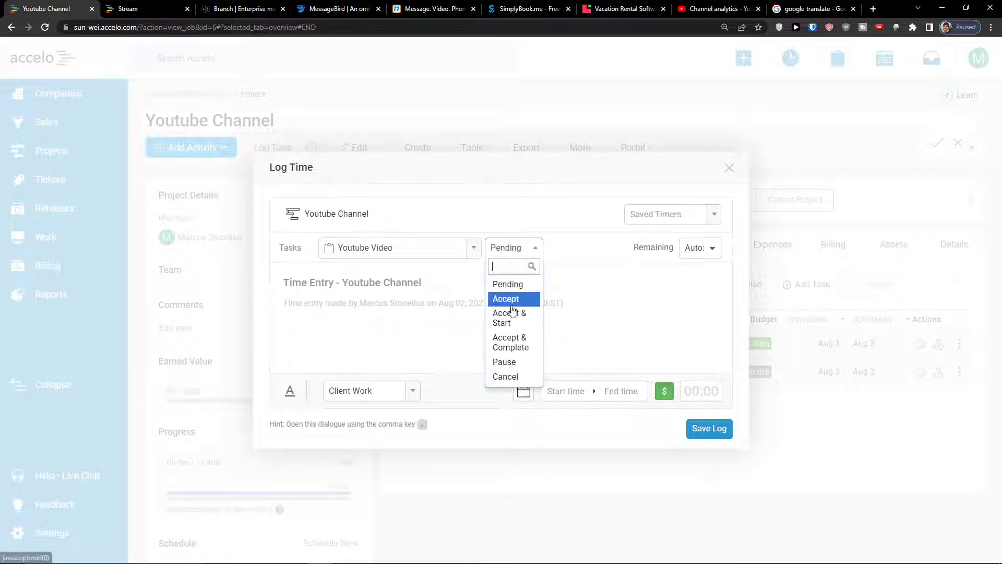
pyautogui.click(515, 300)
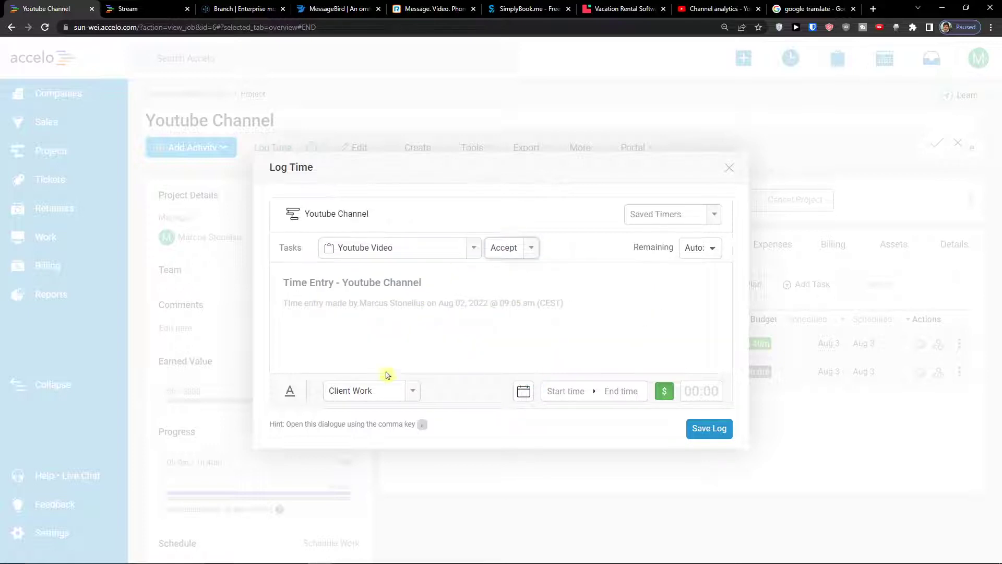
pyautogui.click(580, 393)
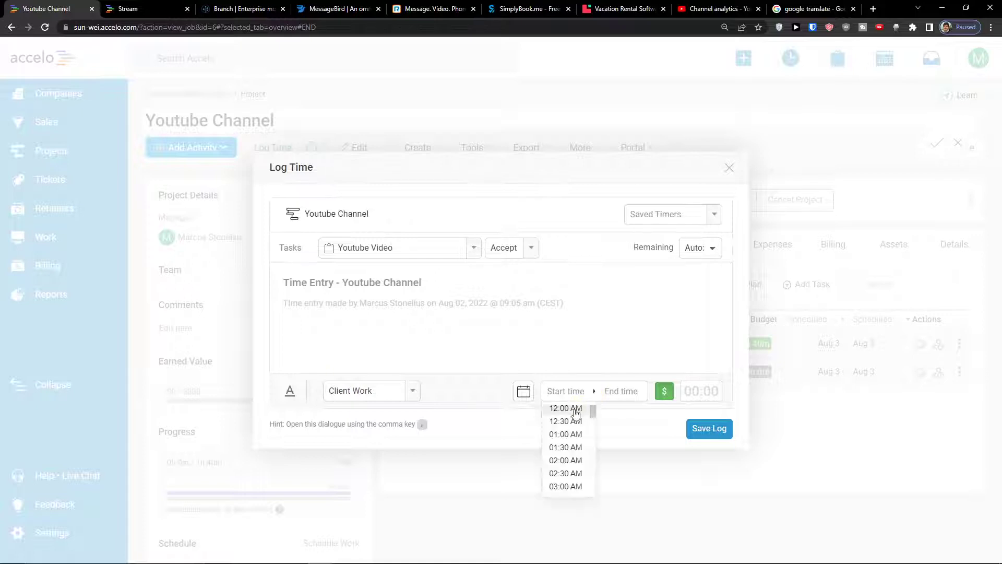
pyautogui.click(565, 408)
pyautogui.click(613, 391)
pyautogui.click(616, 430)
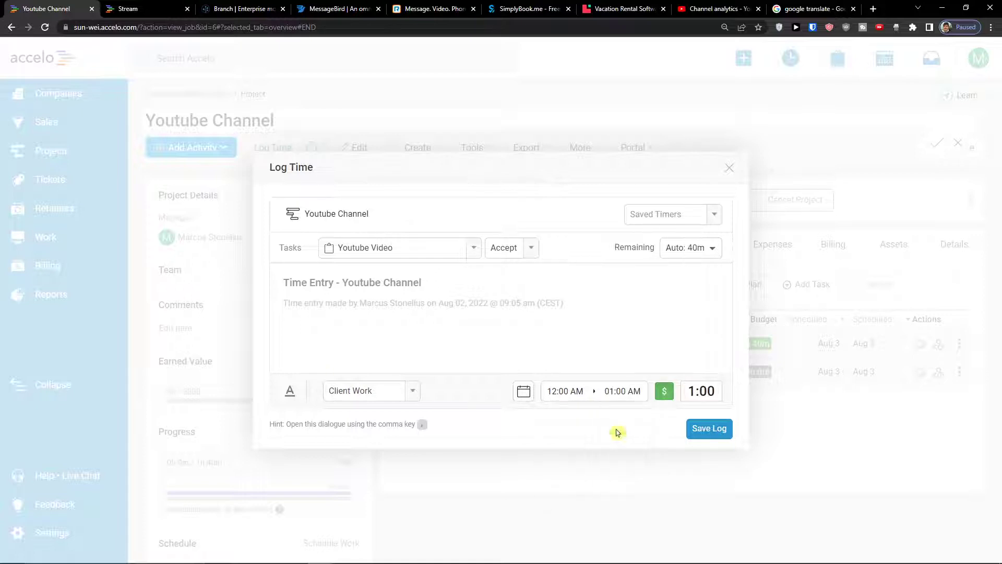
pyautogui.click(702, 432)
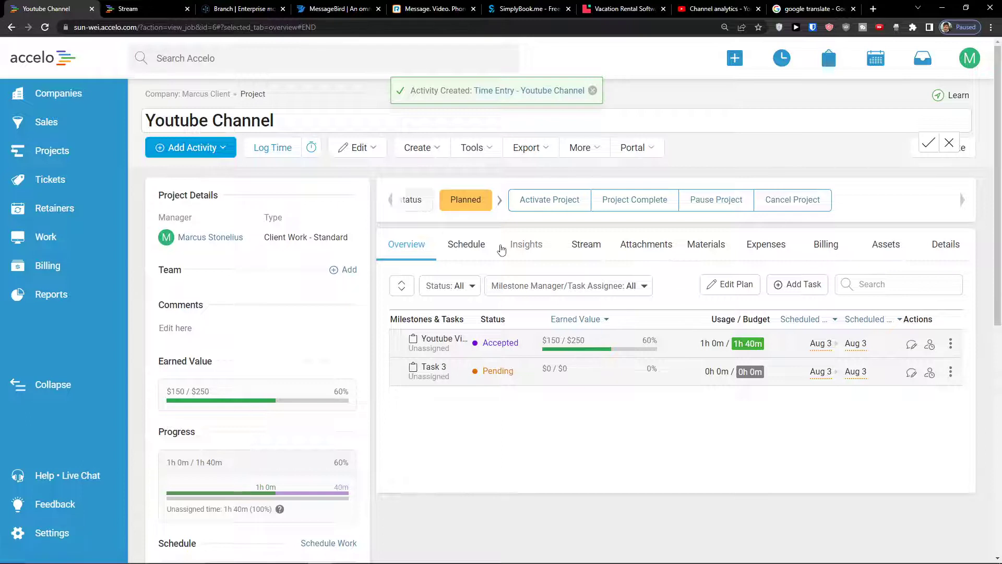
# Browse the project's Create, Tools, Export, More and Portal dropdowns
pyautogui.click(436, 148)
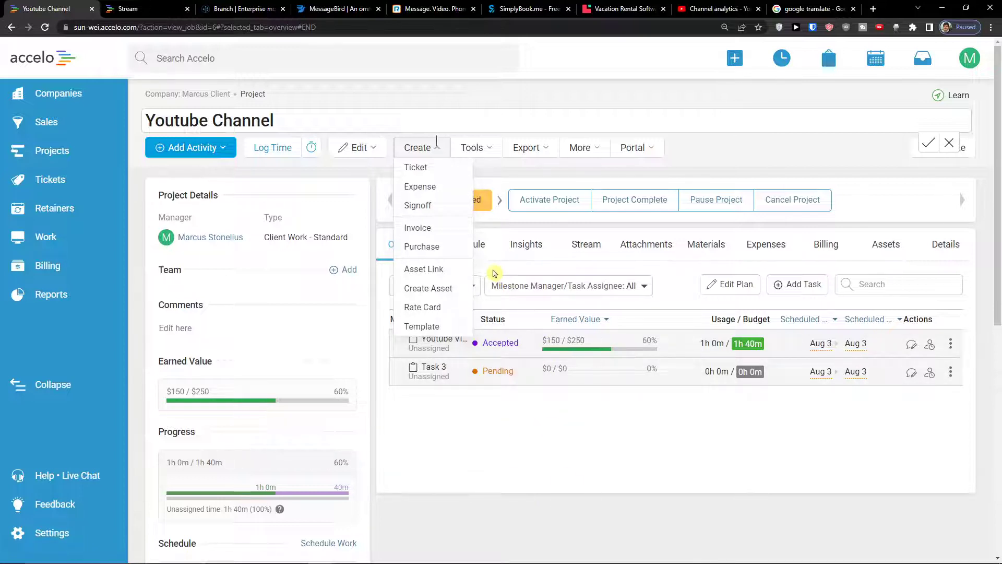
pyautogui.moveTo(502, 563)
pyautogui.click(568, 562)
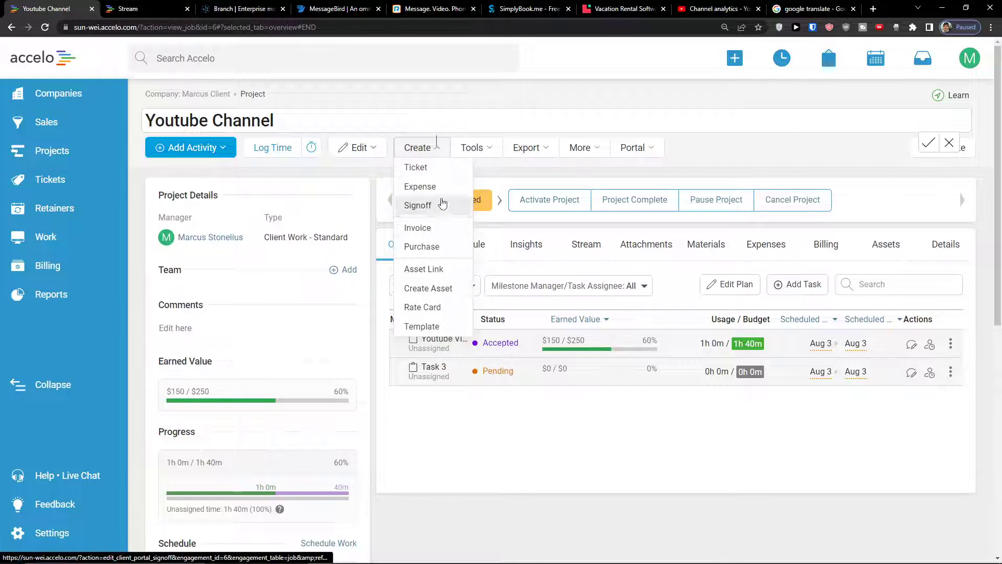
pyautogui.click(472, 147)
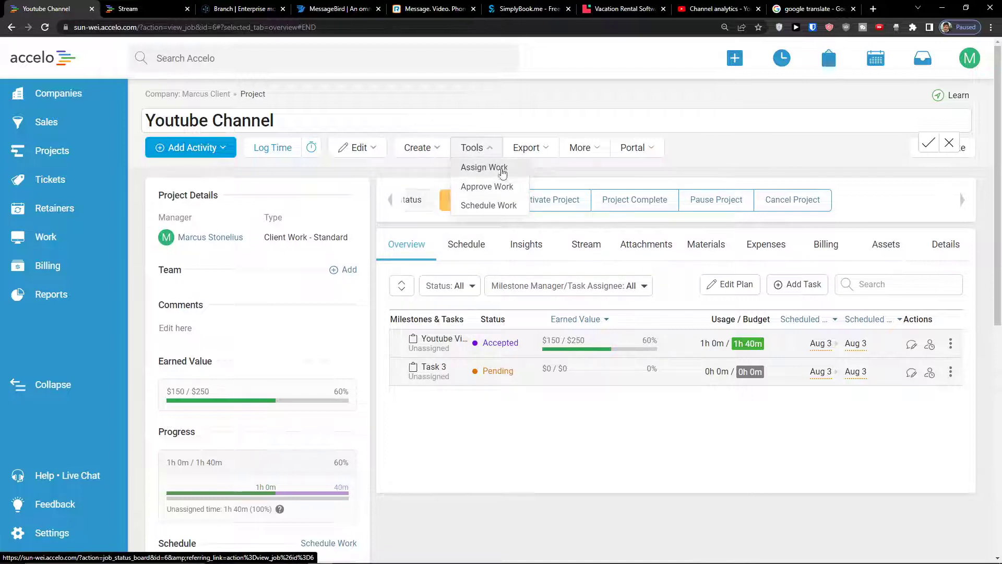
pyautogui.click(521, 148)
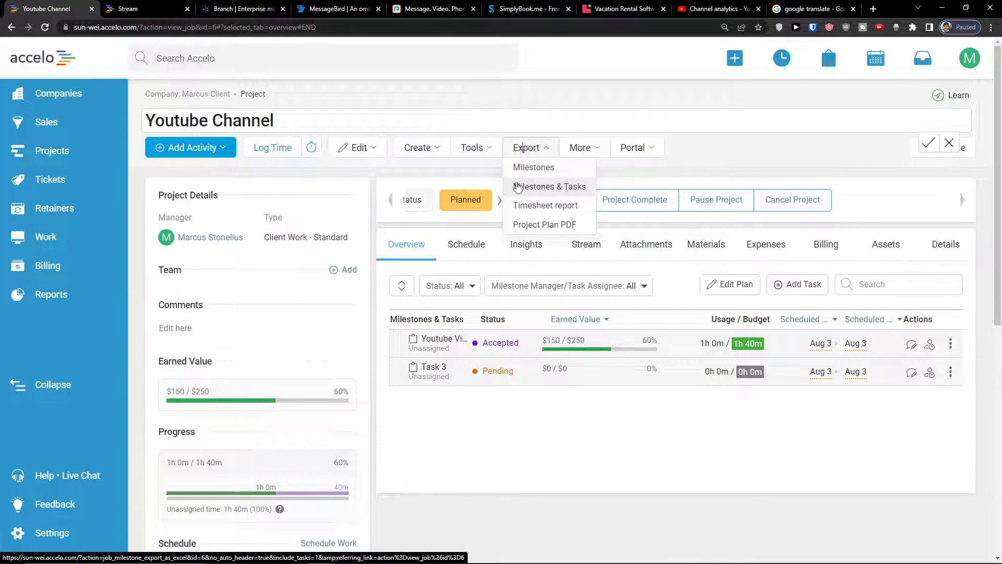
pyautogui.click(598, 154)
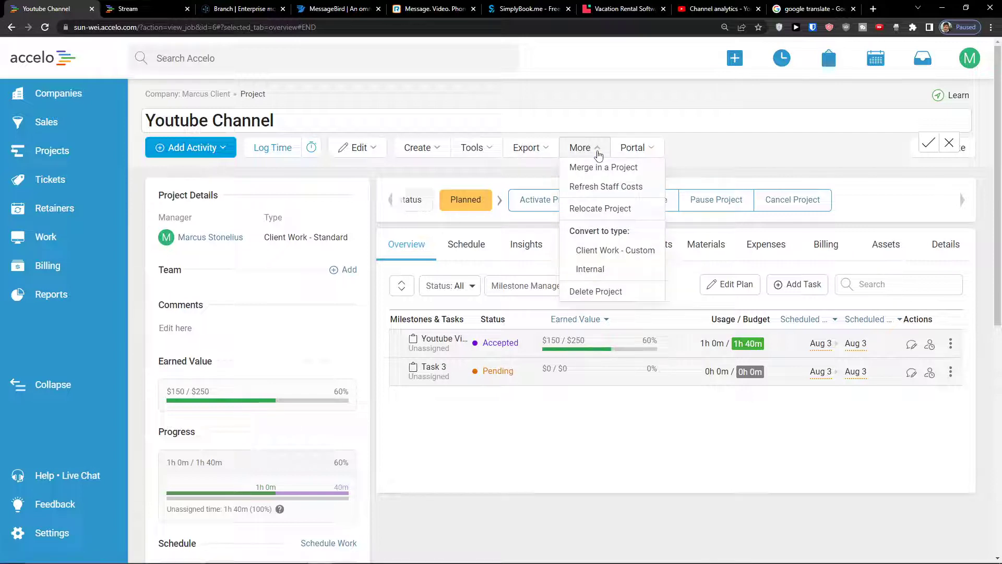
pyautogui.click(638, 154)
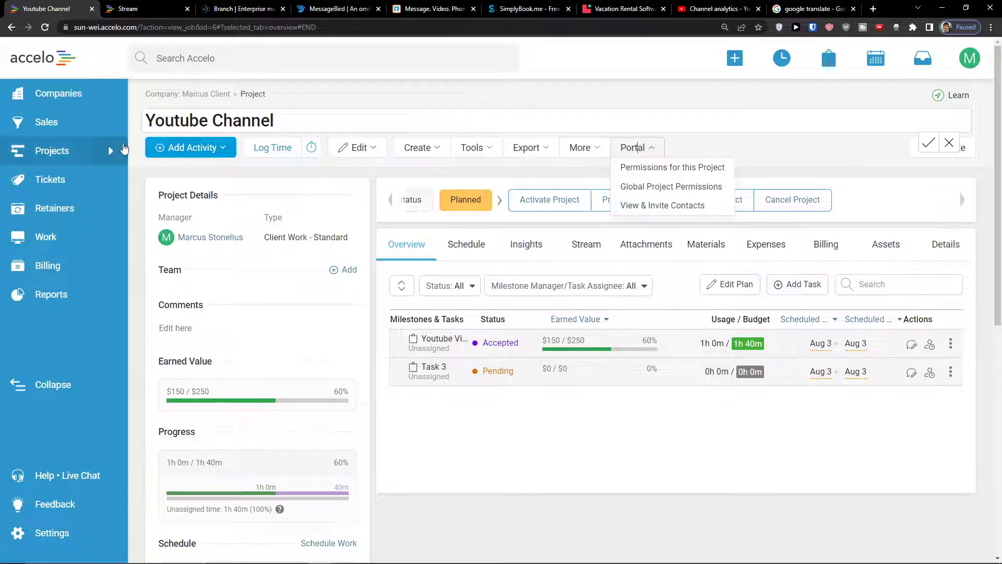
# Open the CREATE menu from the blue + icon in the top bar
pyautogui.scroll(-8, 597, 318)
pyautogui.scroll(2, 593, 318)
pyautogui.scroll(-3, 512, 314)
pyautogui.scroll(10, 219, 273)
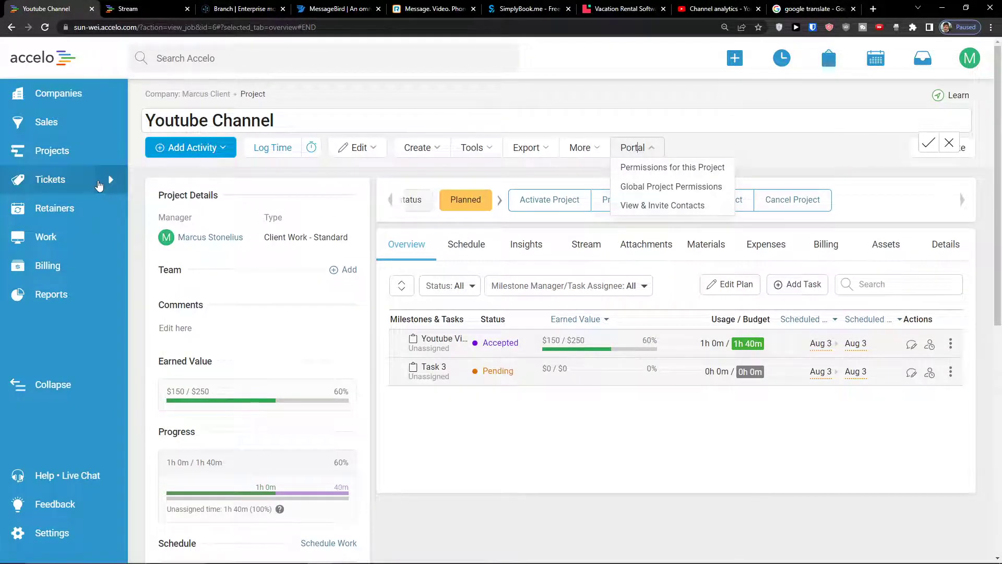
pyautogui.click(734, 59)
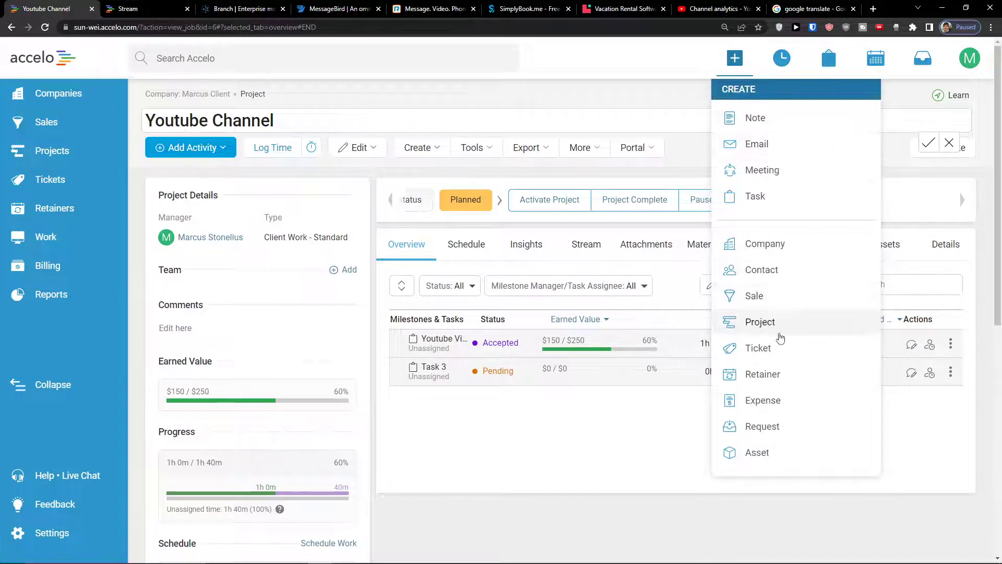
# Start a new ticket and look over its type, status, class and priority choices
pyautogui.click(772, 350)
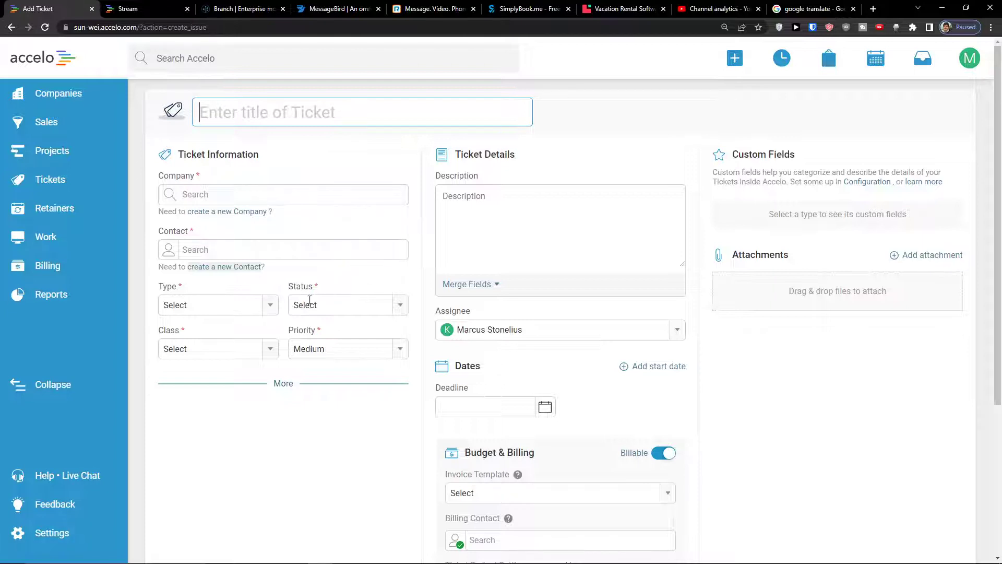
pyautogui.click(272, 304)
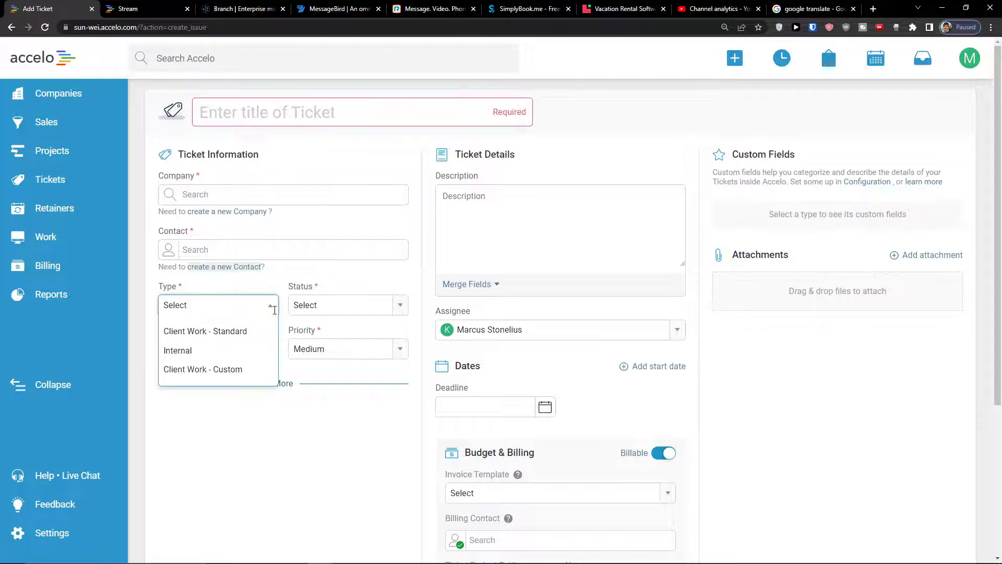
pyautogui.click(315, 332)
pyautogui.click(395, 305)
pyautogui.click(270, 349)
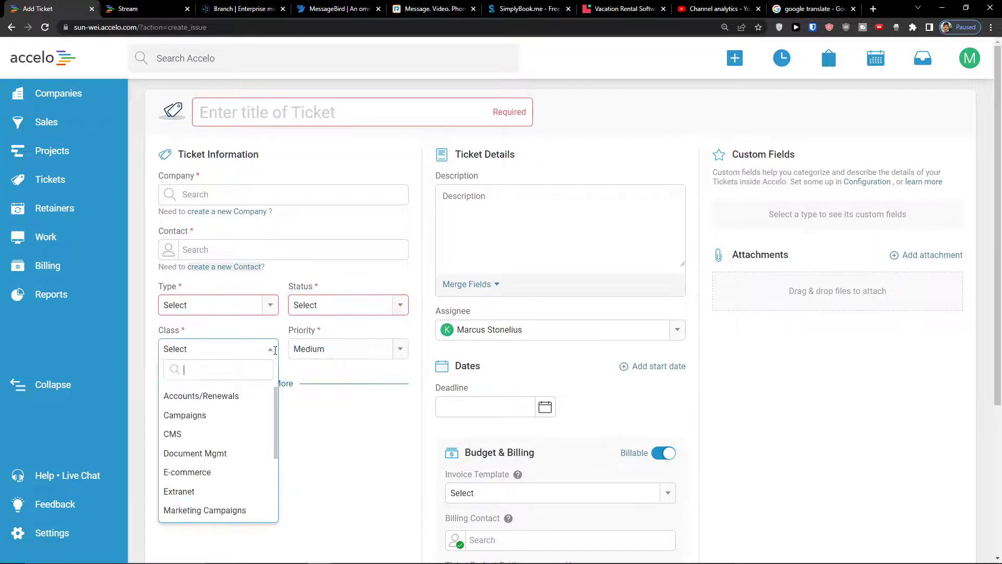
pyautogui.click(399, 349)
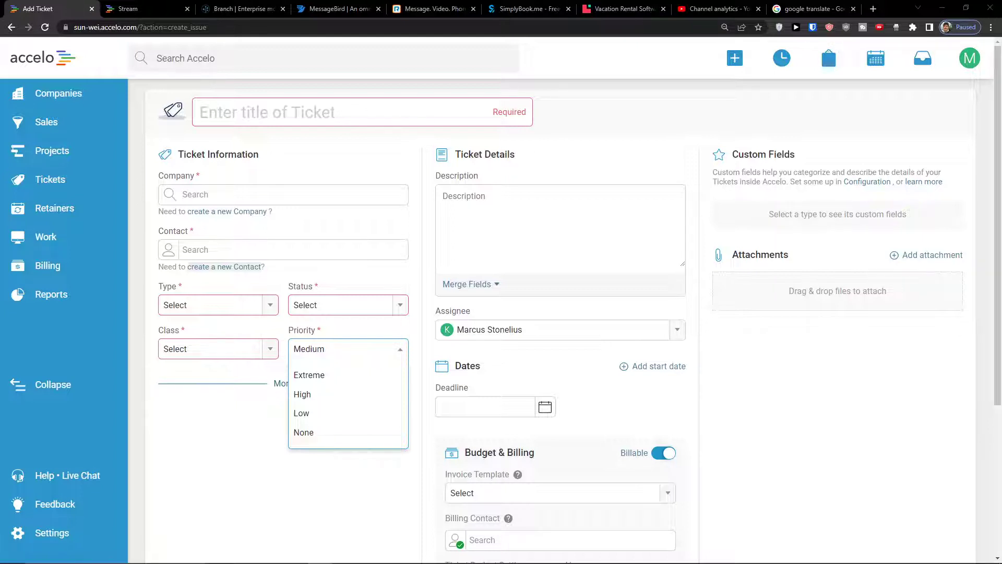
# Select the client company and its contact for the ticket, dismissing the ad-blocker warning
pyautogui.click(253, 195)
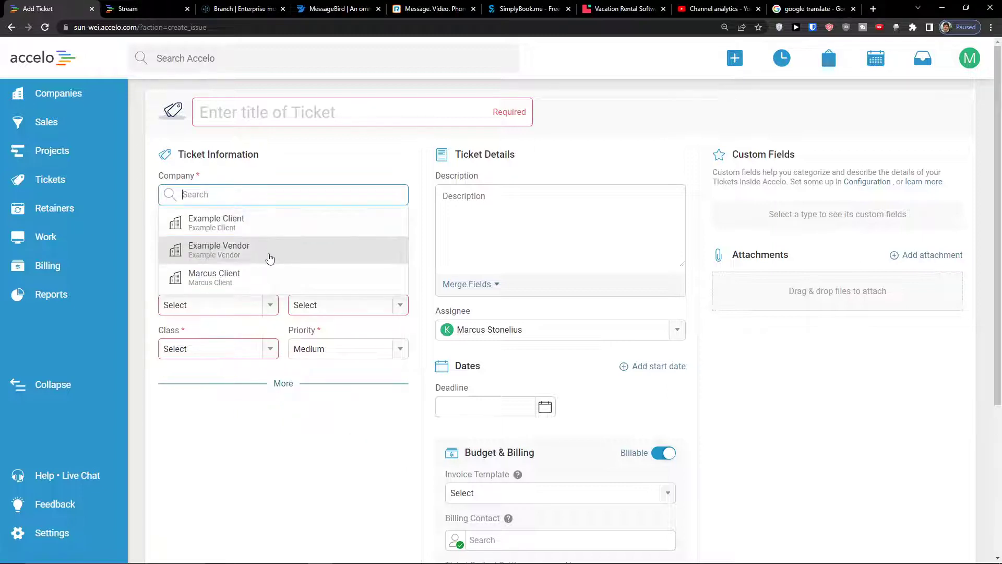
pyautogui.click(264, 274)
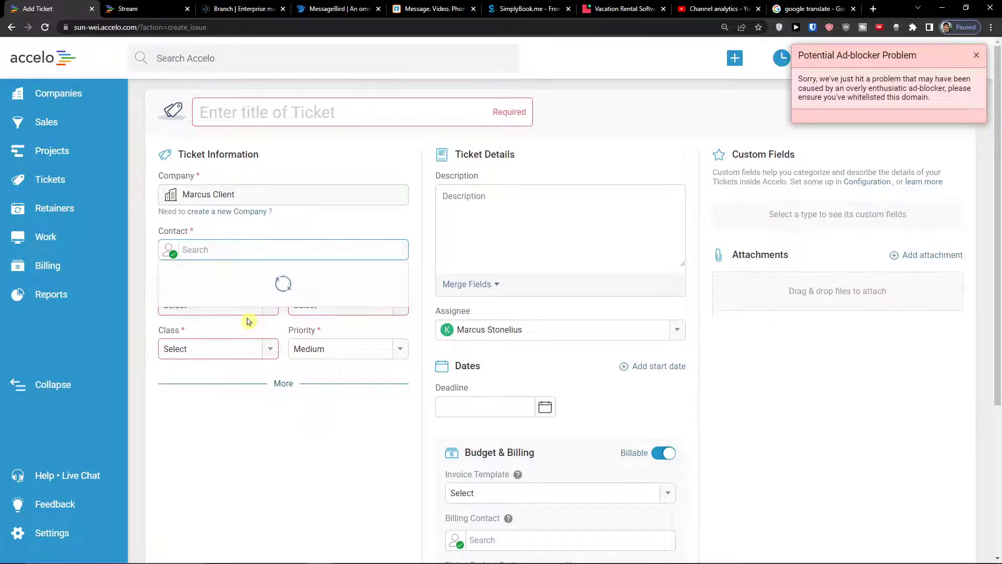
pyautogui.click(214, 278)
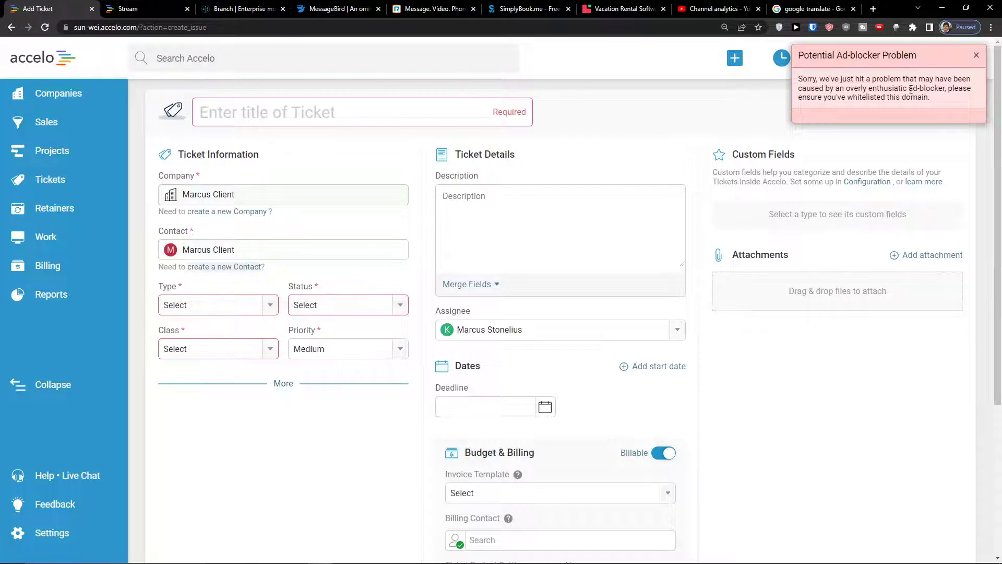
pyautogui.click(976, 56)
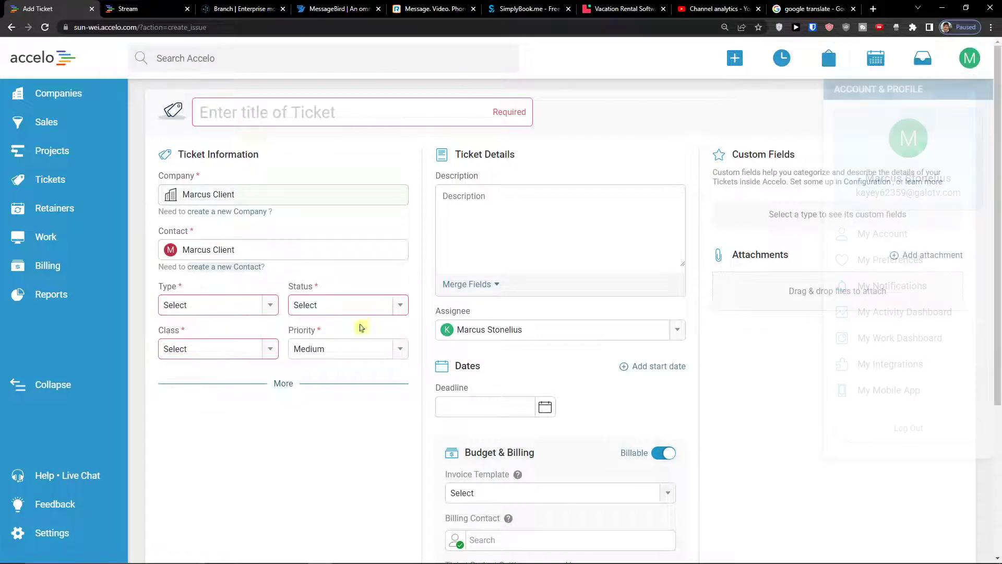
# Set the ticket type to Internal and keep the class as Internal
pyautogui.click(208, 307)
pyautogui.click(220, 352)
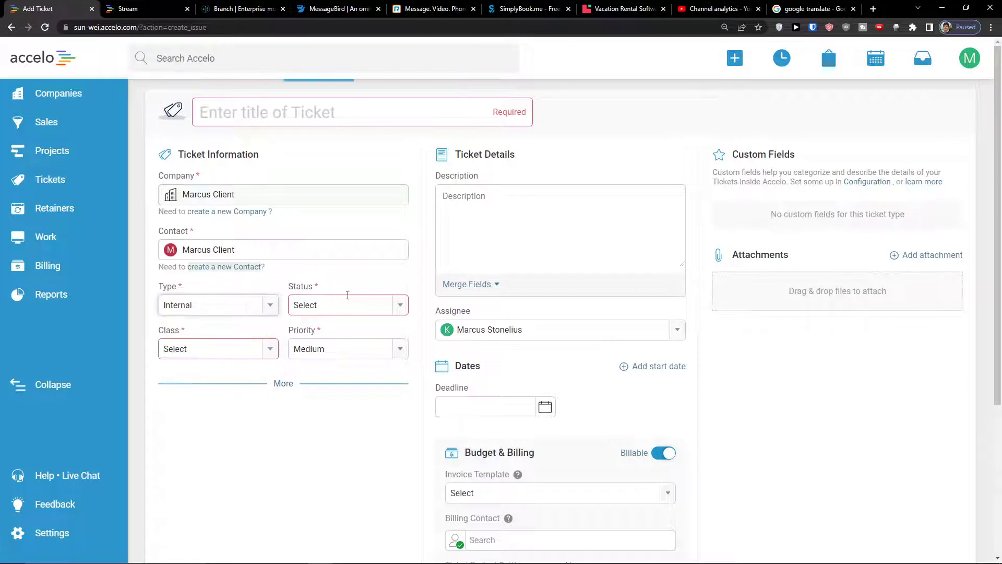
pyautogui.click(340, 306)
pyautogui.click(268, 346)
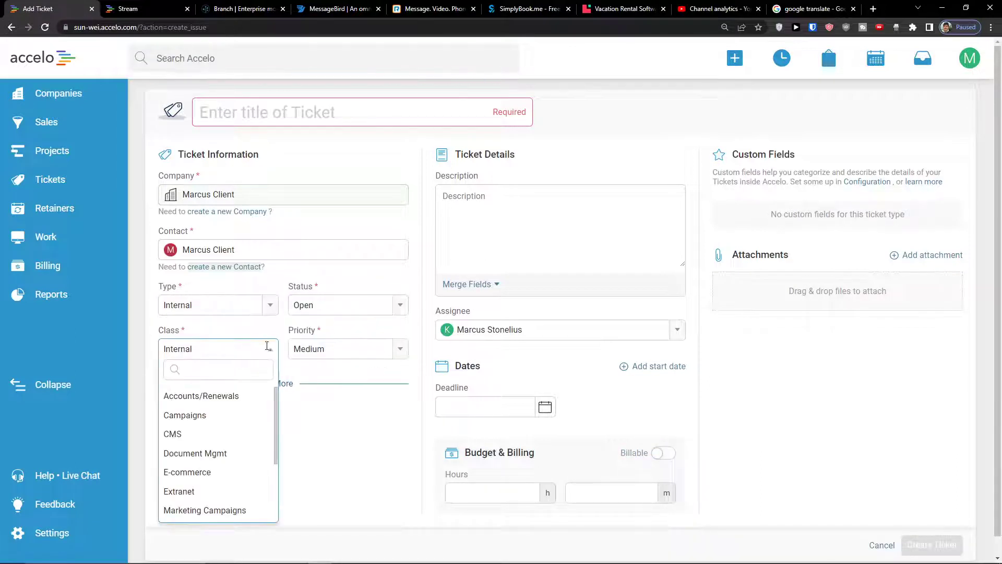
pyautogui.click(301, 465)
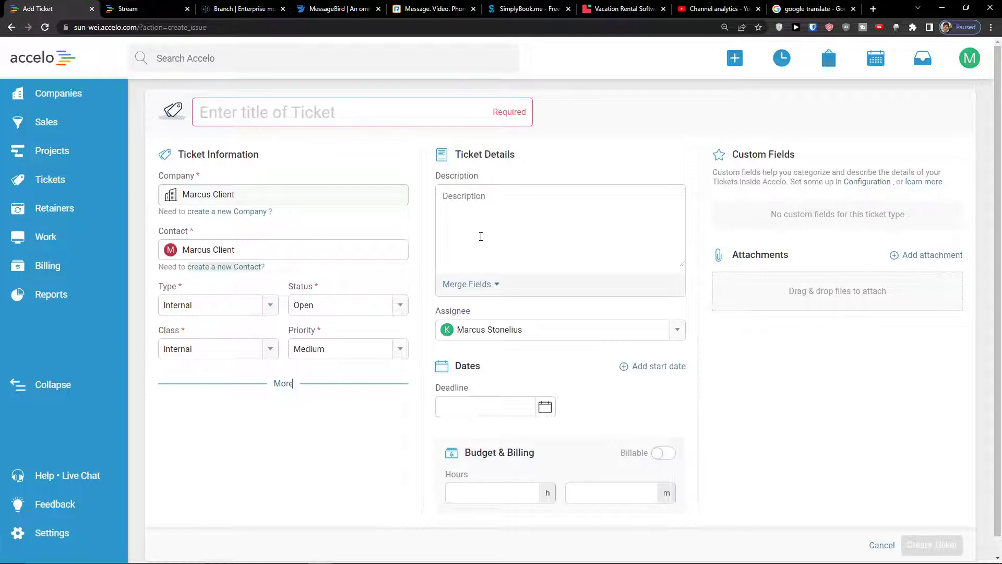
pyautogui.scroll(-1, 481, 237)
# Set the ticket deadline to August 2, 2022 with a 1 h 1 m budget
pyautogui.click(495, 391)
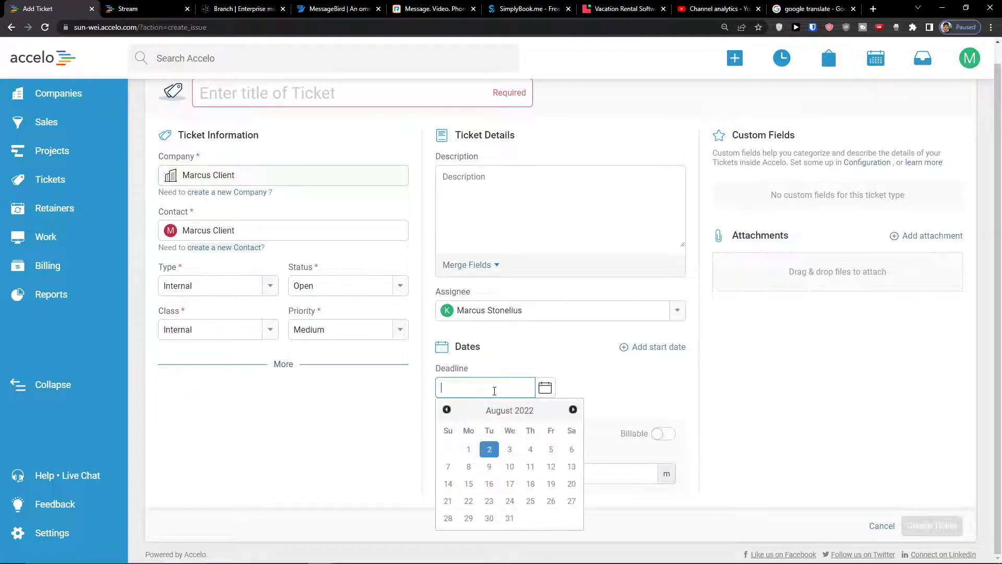
pyautogui.click(487, 444)
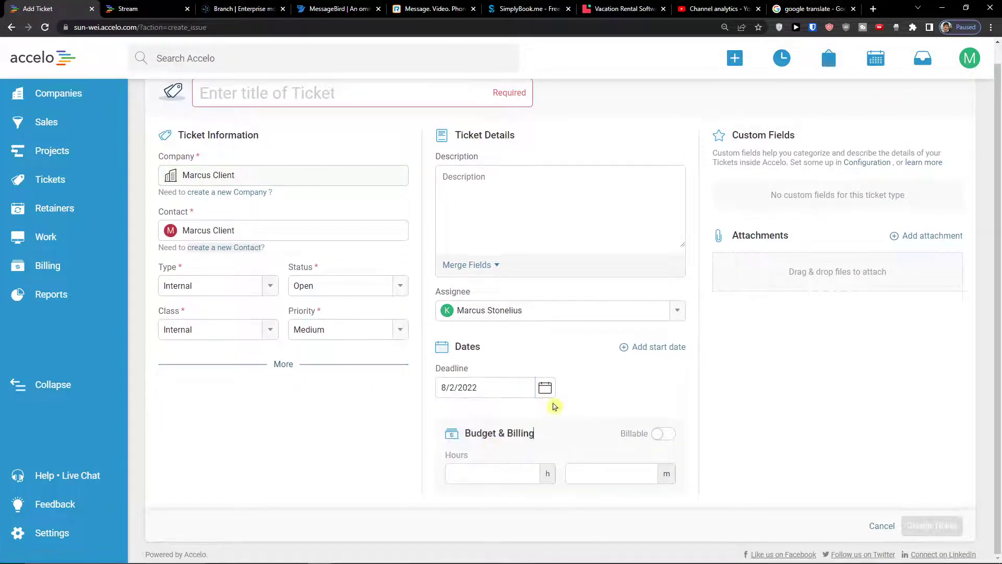
pyautogui.click(536, 475)
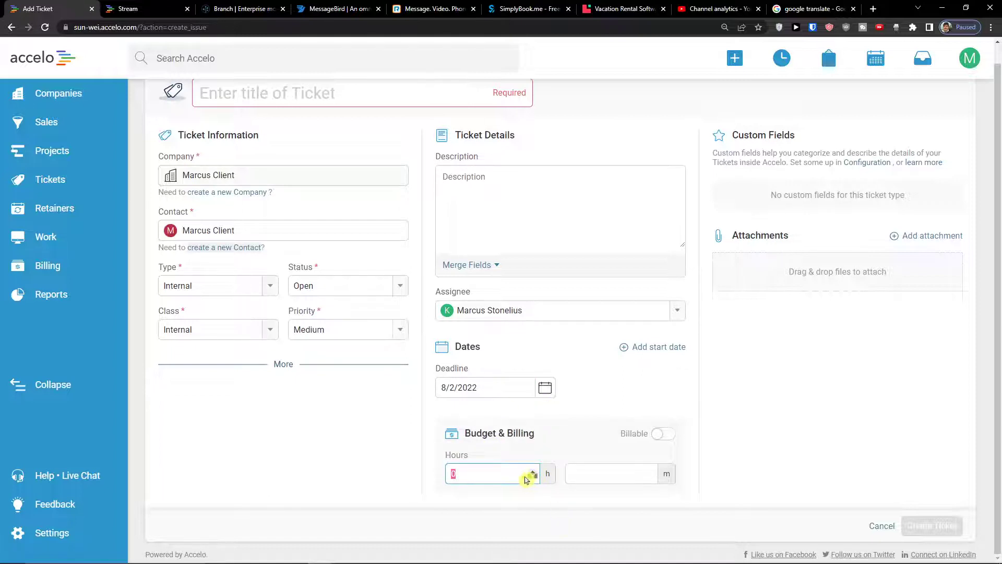
pyautogui.click(590, 474)
pyautogui.write('1')
pyautogui.click(700, 470)
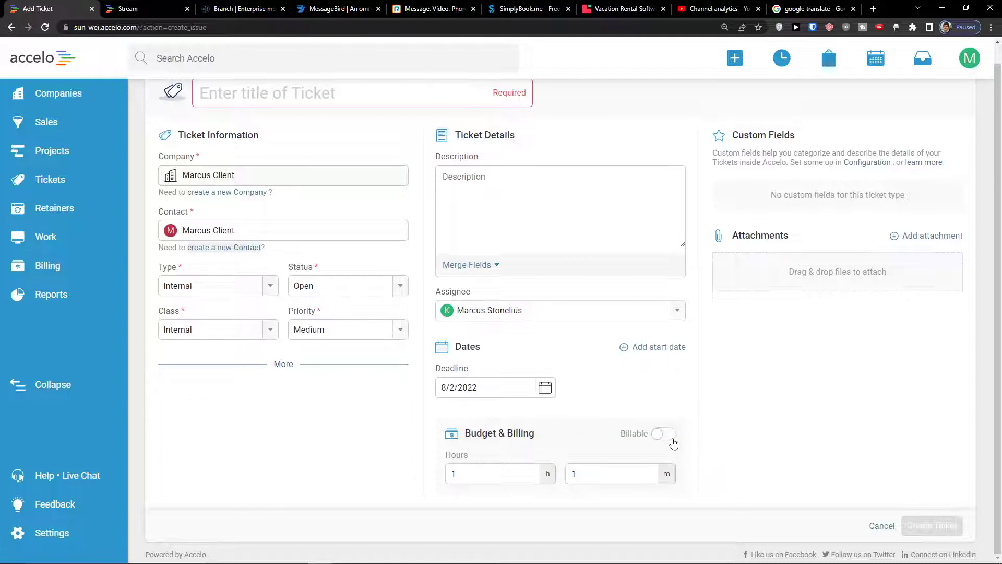
pyautogui.scroll(1, 727, 430)
pyautogui.scroll(-1, 792, 239)
pyautogui.scroll(1, 792, 240)
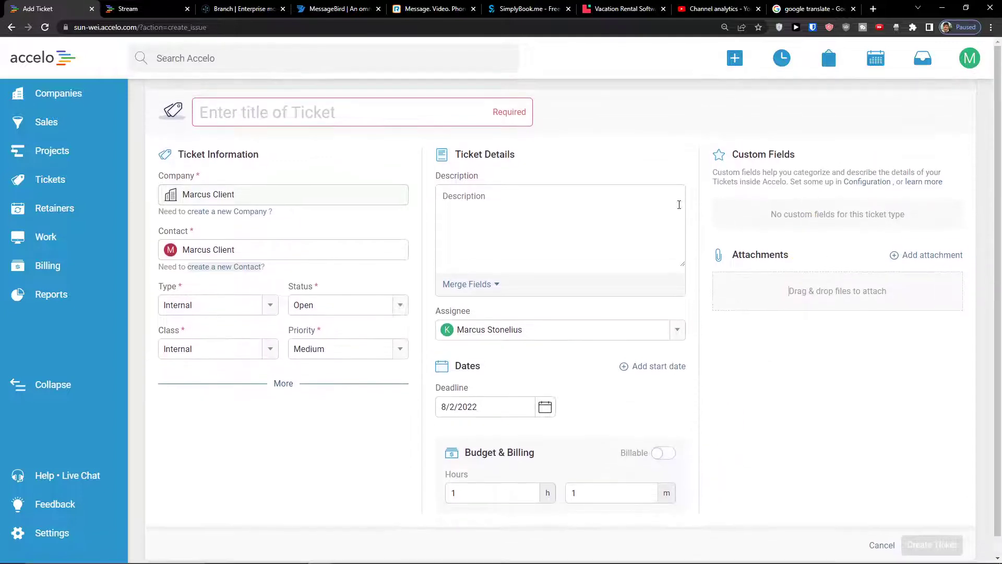
# Title the ticket 'Youtube video' and create it
pyautogui.click(406, 112)
pyautogui.write('Yout')
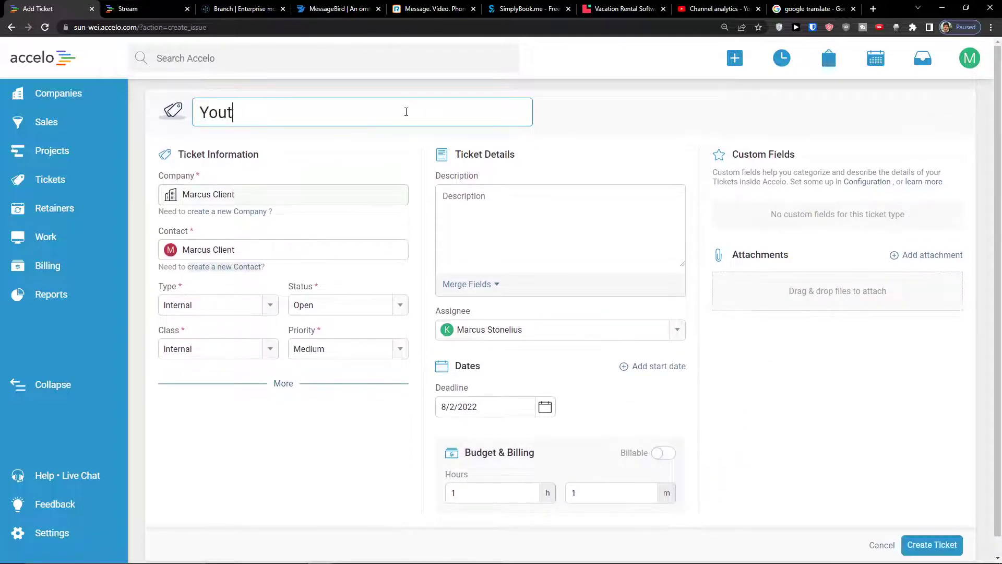
pyautogui.write('ube video')
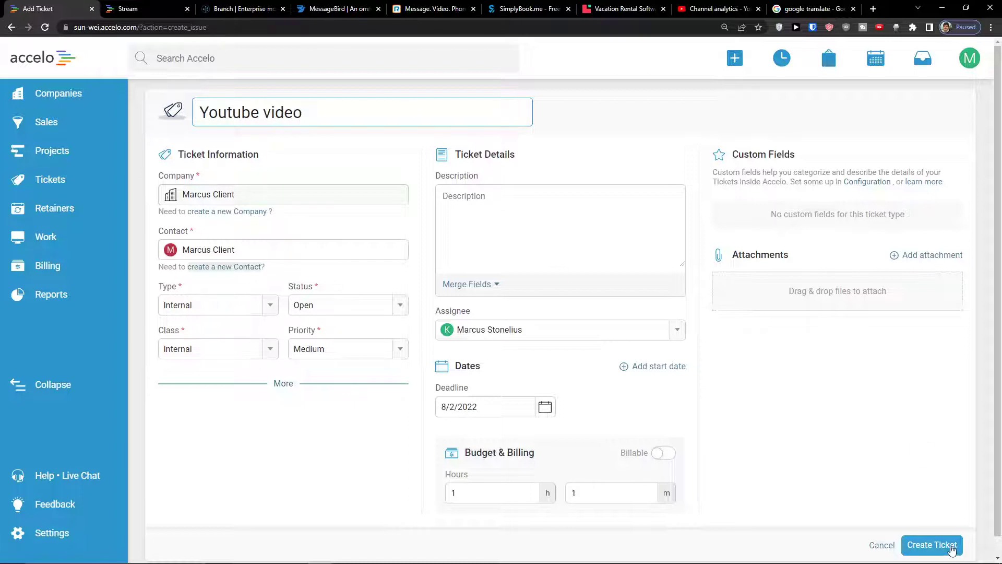
pyautogui.click(932, 544)
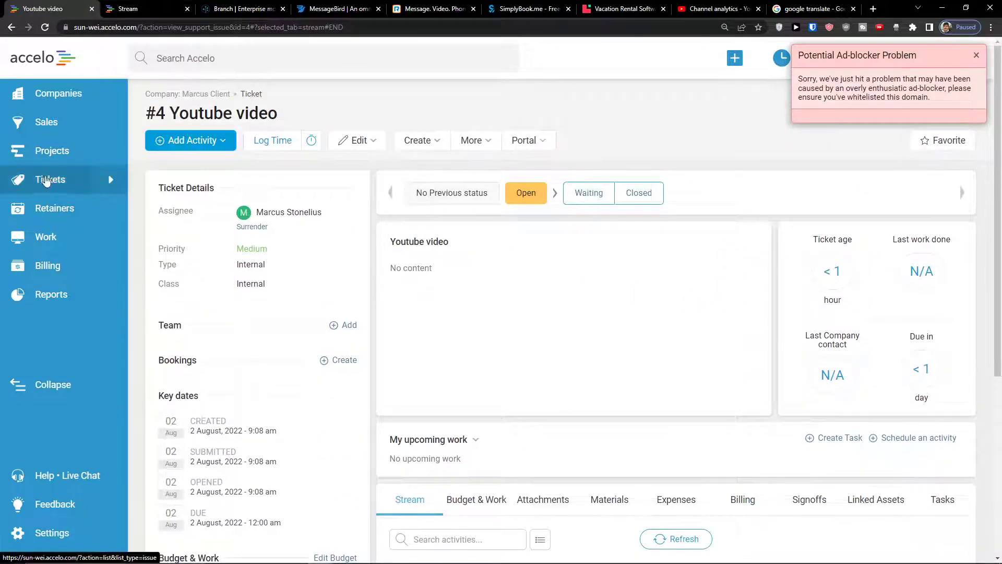
# Close the ad-blocker warning and open a blank Add a new Sale form from + Create
pyautogui.click(976, 55)
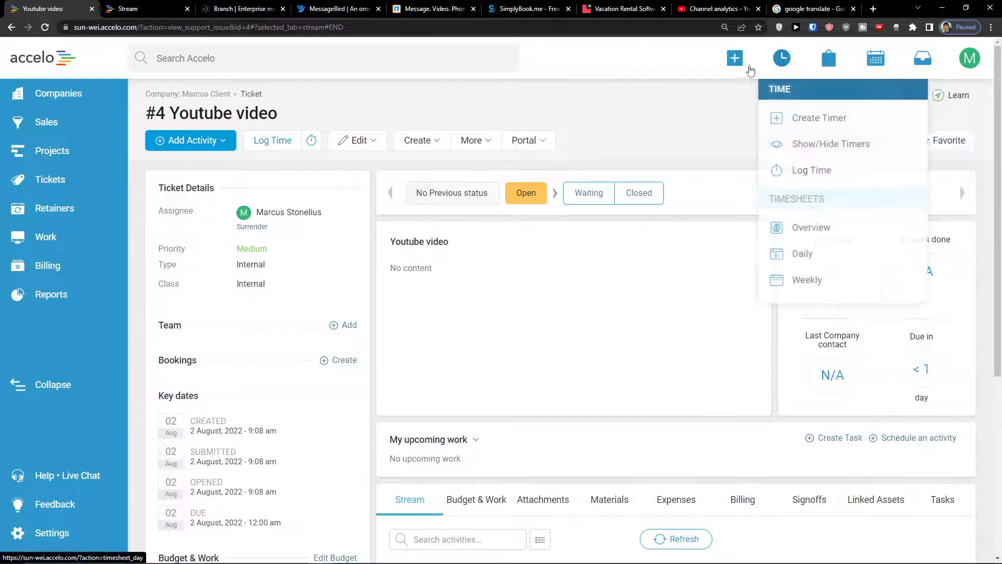
pyautogui.moveTo(735, 59)
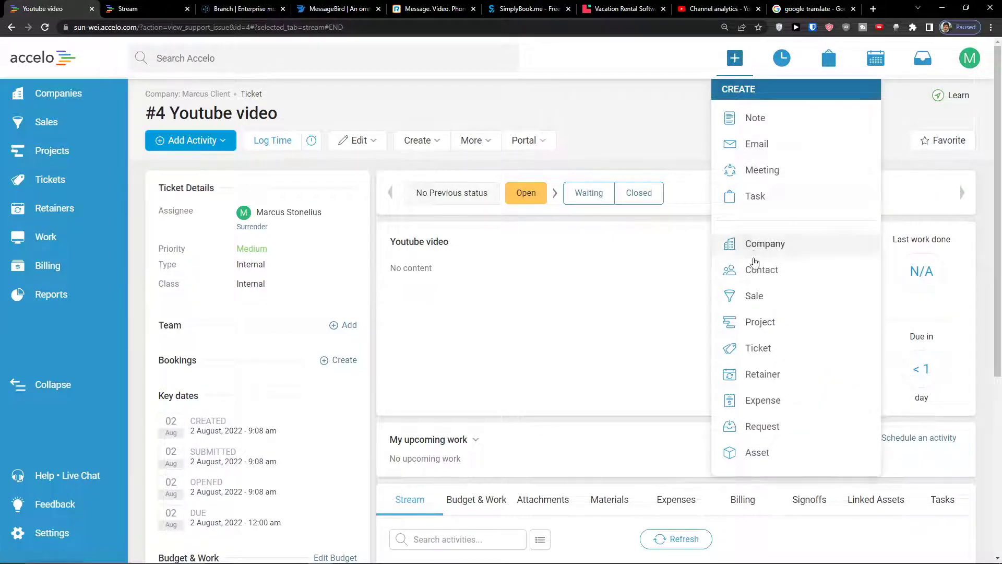
pyautogui.click(764, 301)
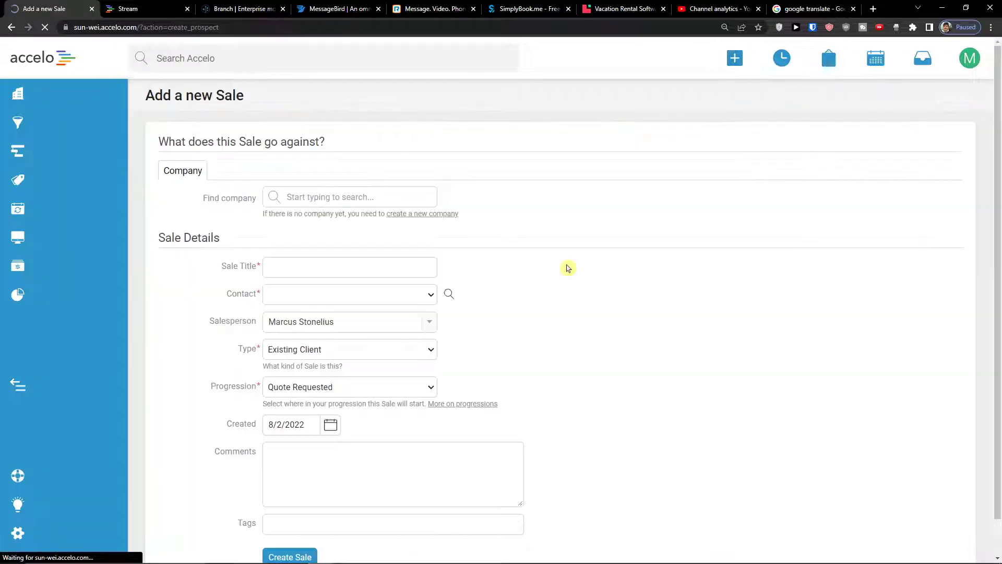
# Create the sale 'Youtube video' for the client company found by searching 'ma'
pyautogui.click(376, 203)
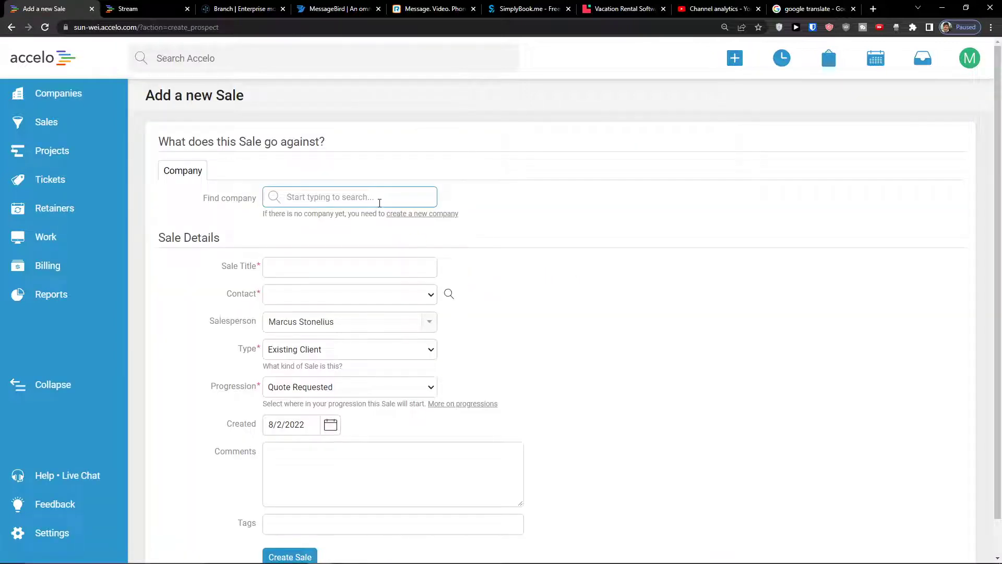
pyautogui.write('marcu')
pyautogui.click(349, 230)
pyautogui.click(319, 274)
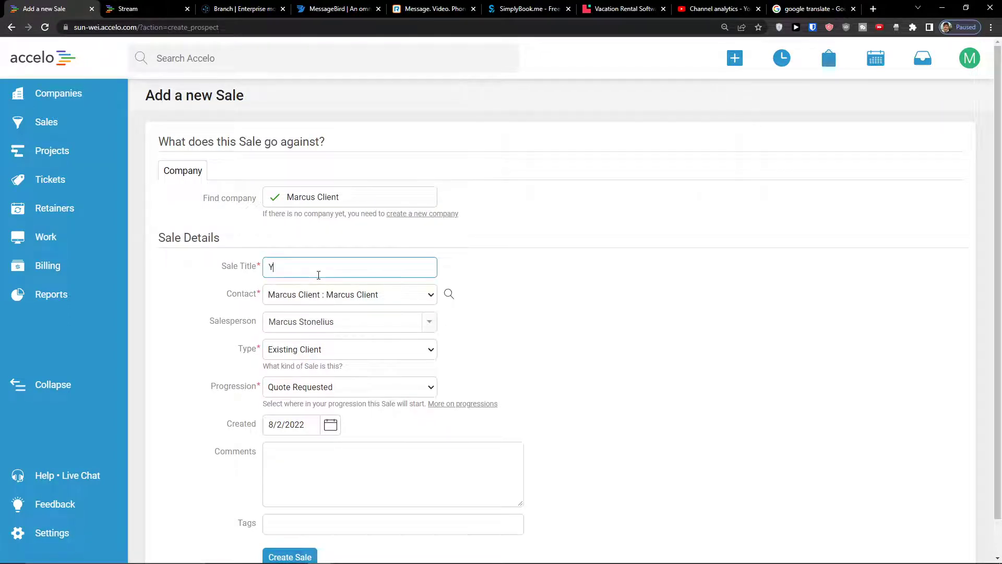
pyautogui.write('Youtube video')
pyautogui.press('Tab')
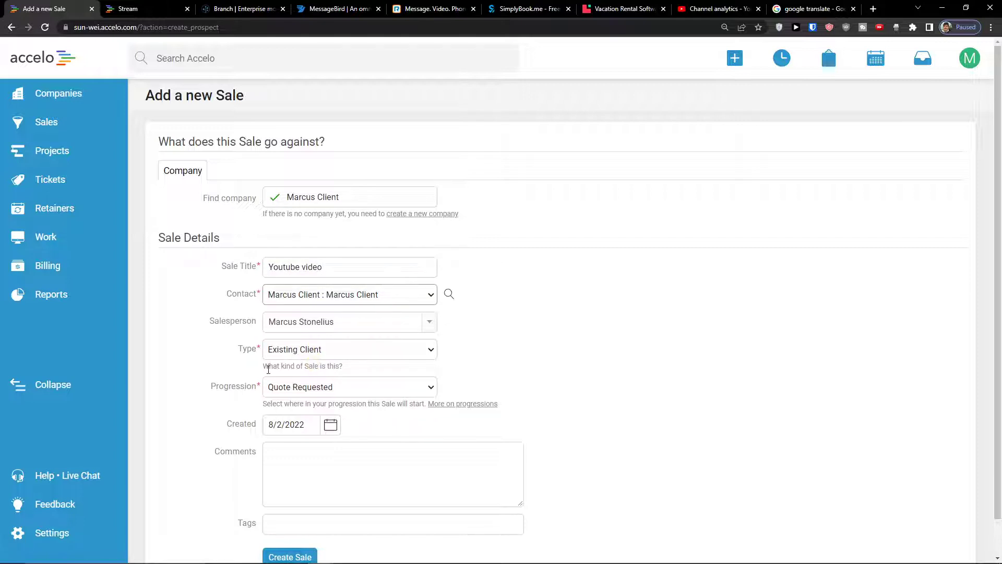
pyautogui.scroll(-1, 296, 395)
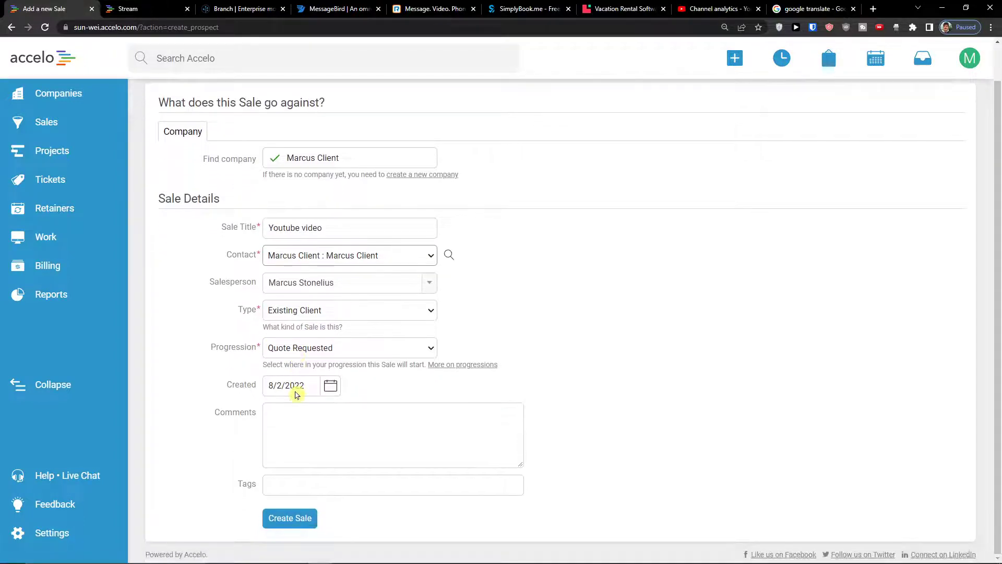
pyautogui.click(288, 515)
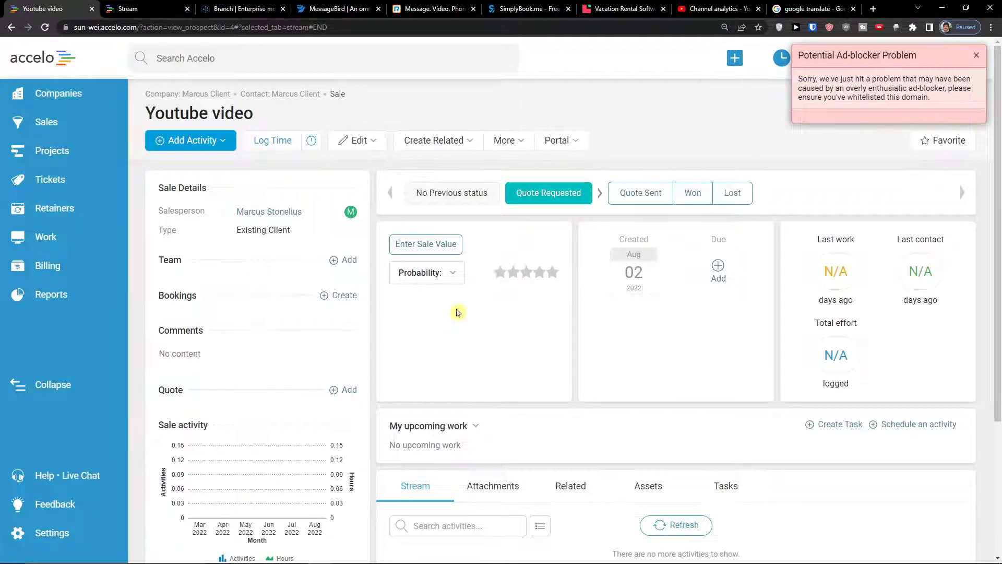
# Look over the saved Youtube video sale, close the ad-blocker warning, and open the Create menu
pyautogui.scroll(-2, 457, 308)
pyautogui.scroll(2, 456, 307)
pyautogui.scroll(-3, 339, 302)
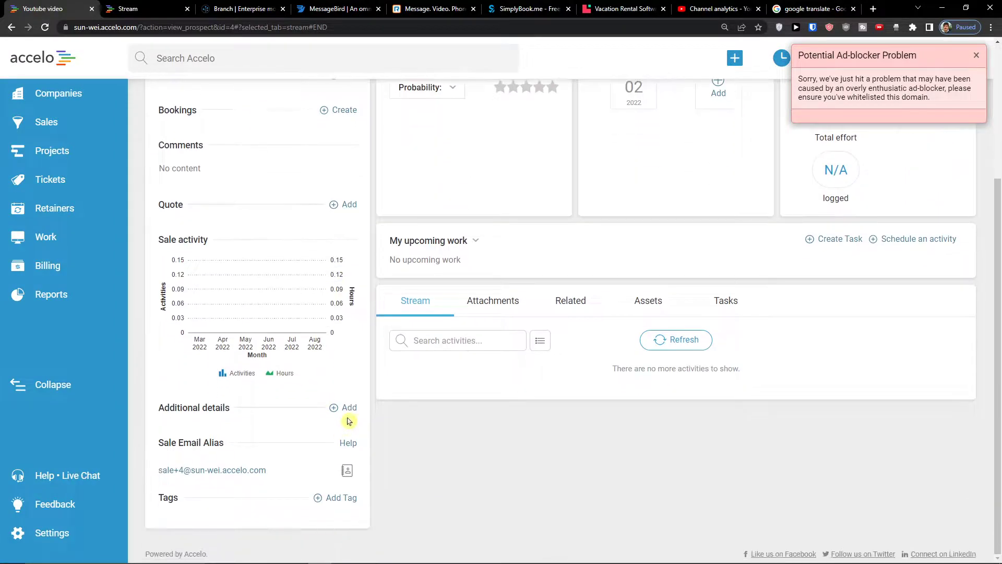
pyautogui.scroll(3, 343, 415)
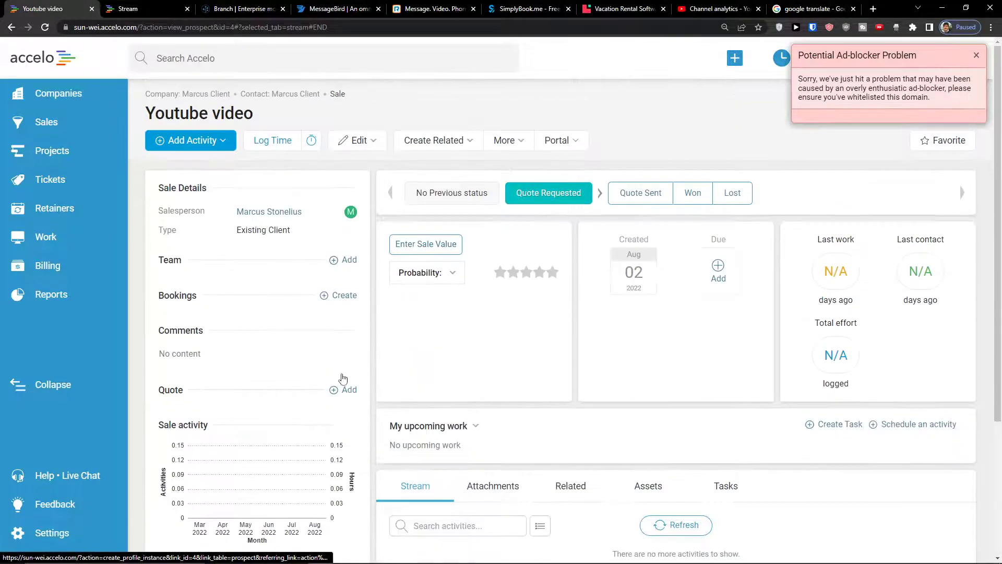
pyautogui.click(225, 140)
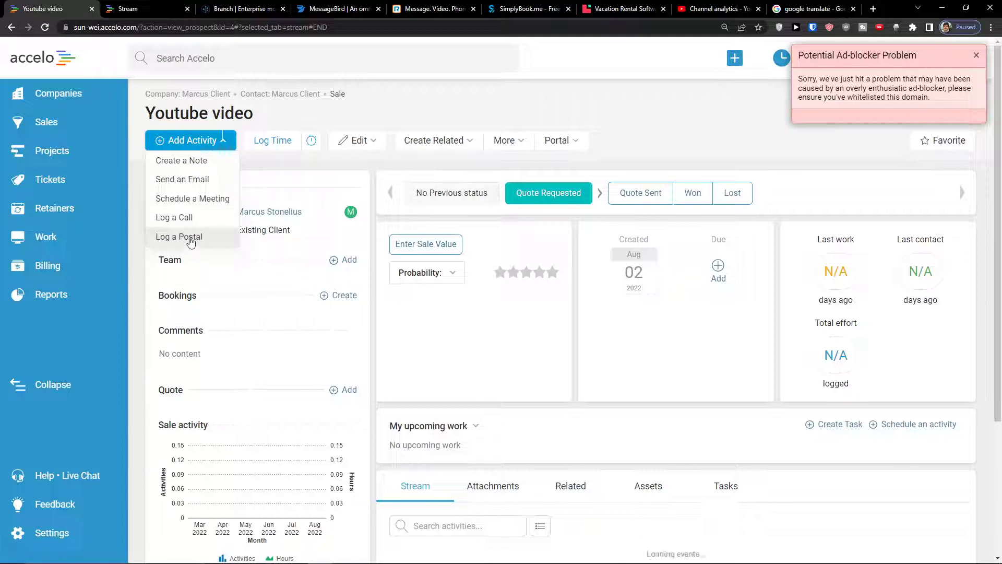
pyautogui.click(718, 116)
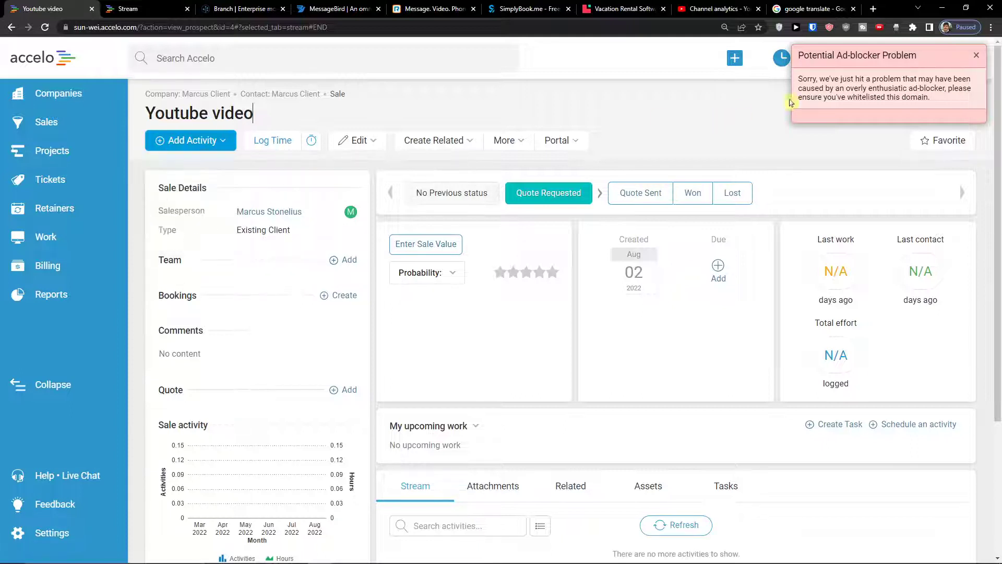
pyautogui.click(977, 55)
pyautogui.click(734, 58)
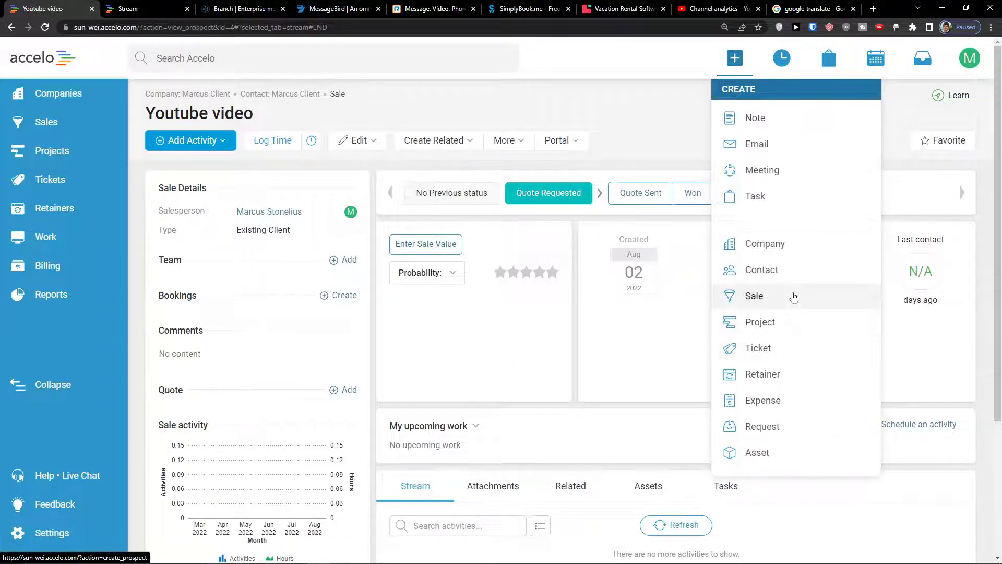
# Start a retainer titled 'retainer for youtube' with the client company and its contact
pyautogui.moveTo(747, 58)
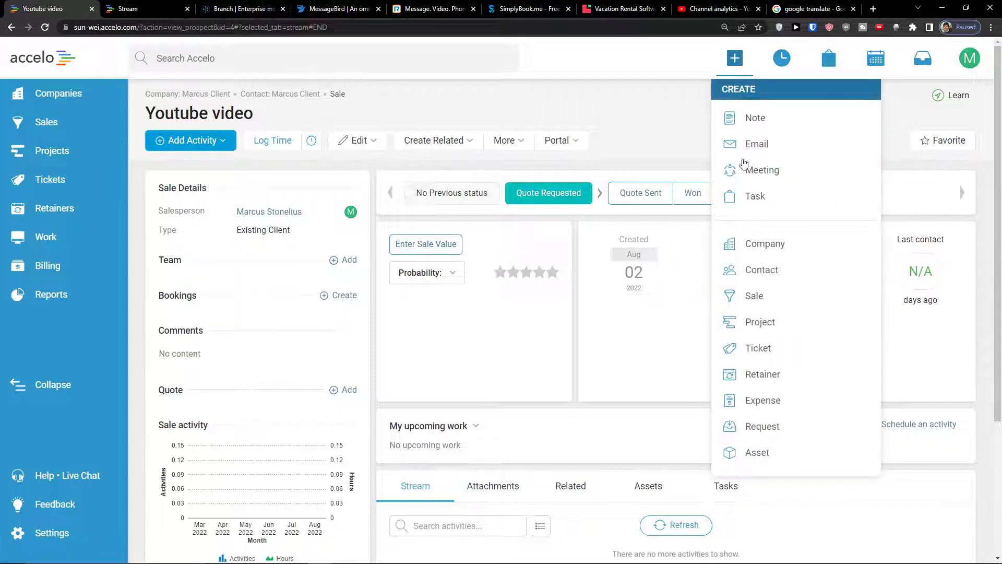
pyautogui.click(794, 383)
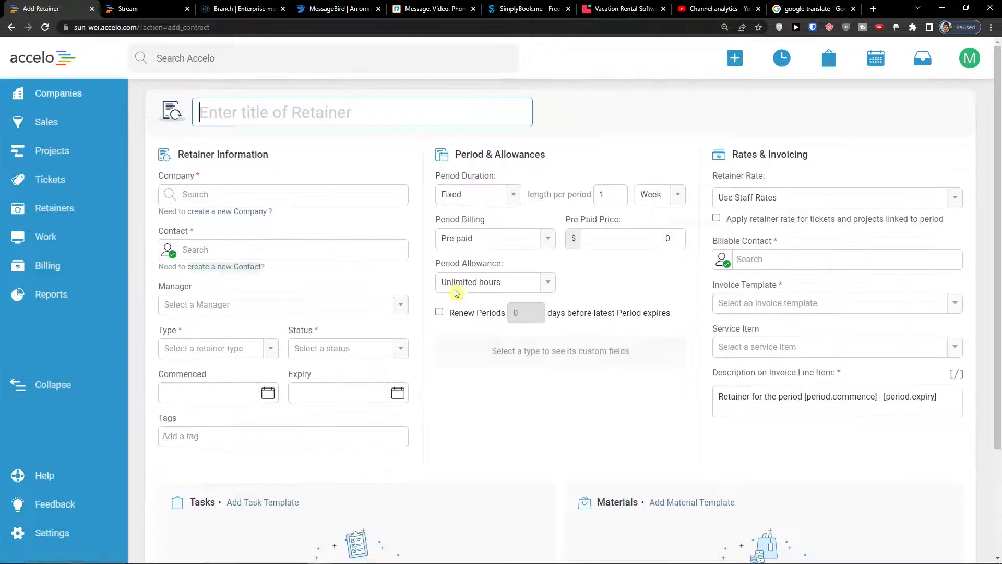
pyautogui.click(270, 200)
pyautogui.click(347, 111)
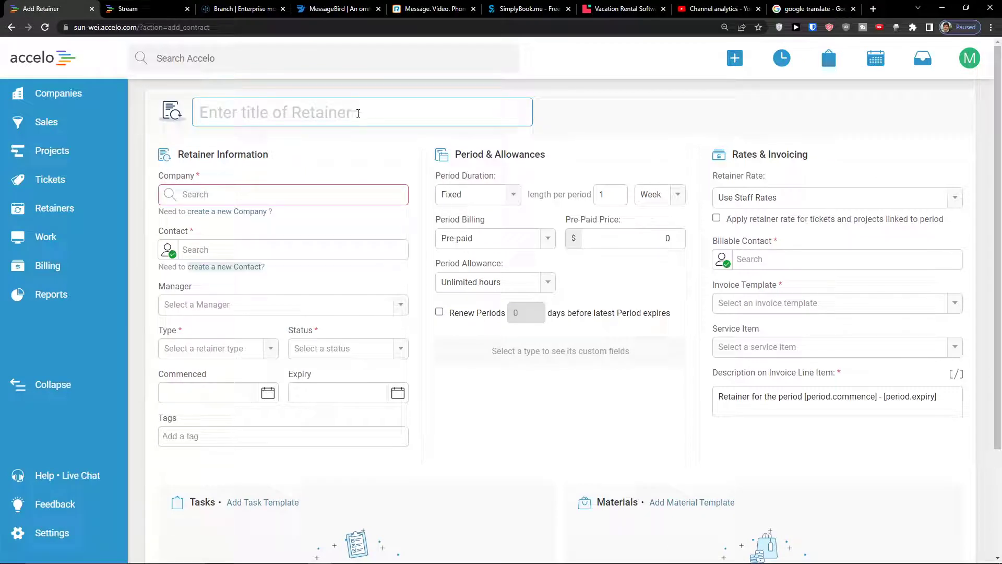
pyautogui.write('retainer for youtube')
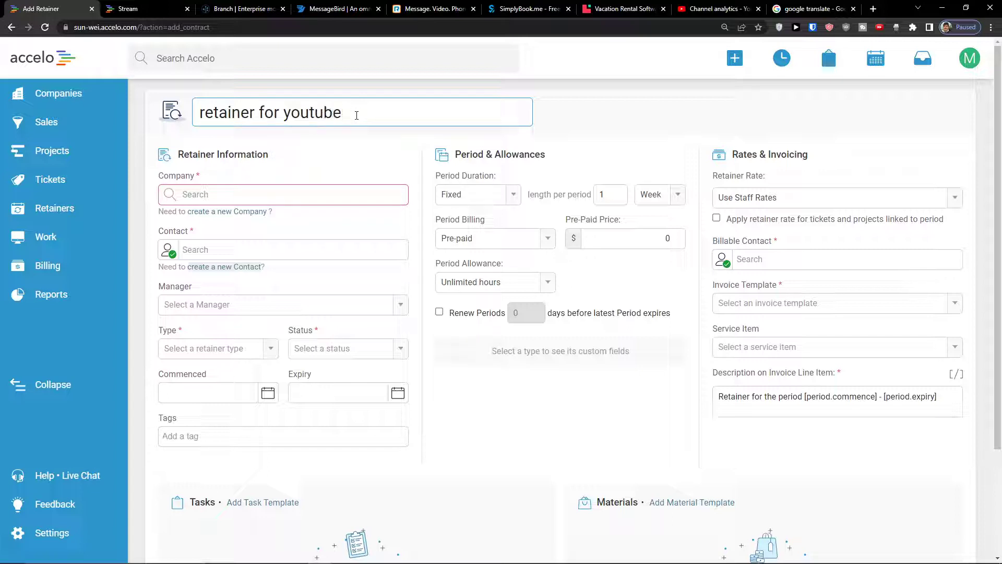
pyautogui.click(314, 201)
pyautogui.click(275, 276)
pyautogui.click(284, 258)
pyautogui.click(273, 290)
# Assign the staff manager, type Pre-Paid Monthly Work, and status Active Retainer
pyautogui.click(273, 303)
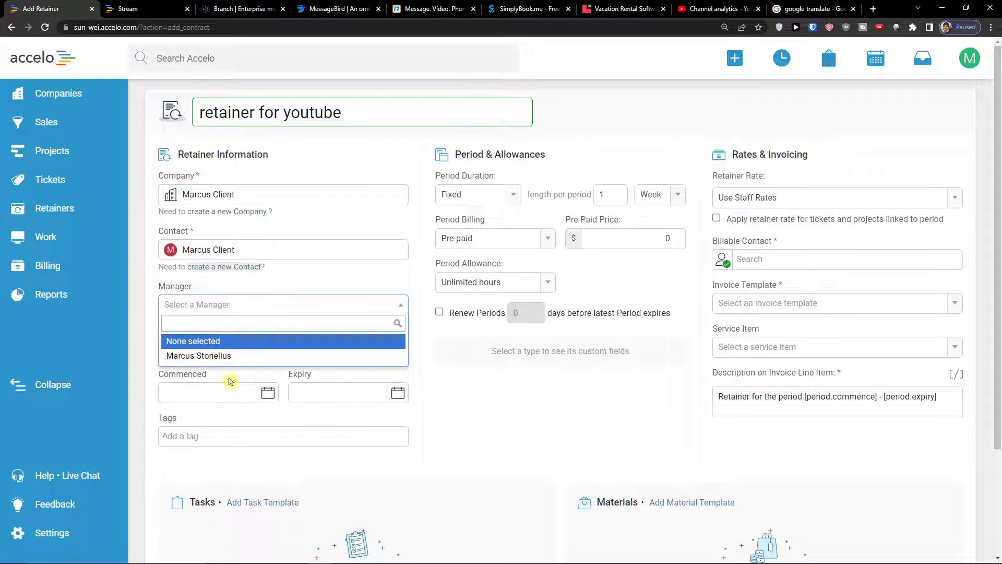
pyautogui.click(235, 355)
pyautogui.click(241, 348)
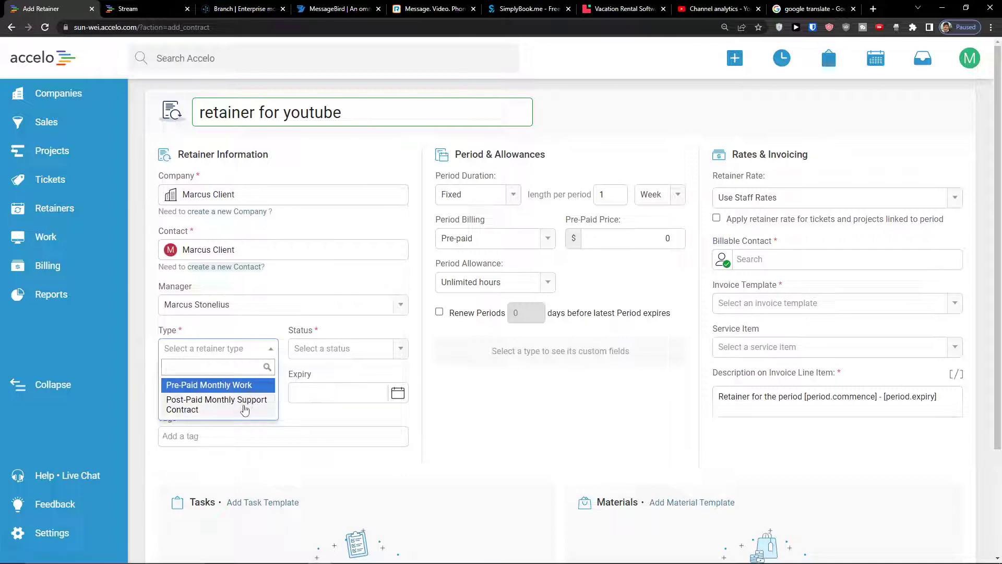
pyautogui.click(249, 386)
pyautogui.click(302, 350)
pyautogui.click(324, 382)
# Set commencement Aug 2 and expiry Aug 5, 2022, with Create Invoice on renewal
pyautogui.click(267, 395)
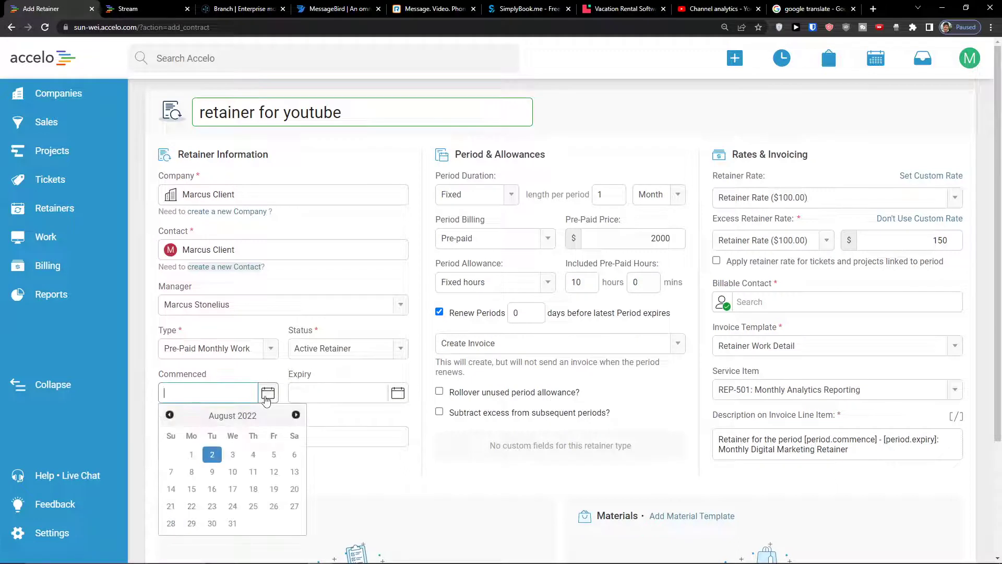
pyautogui.click(324, 402)
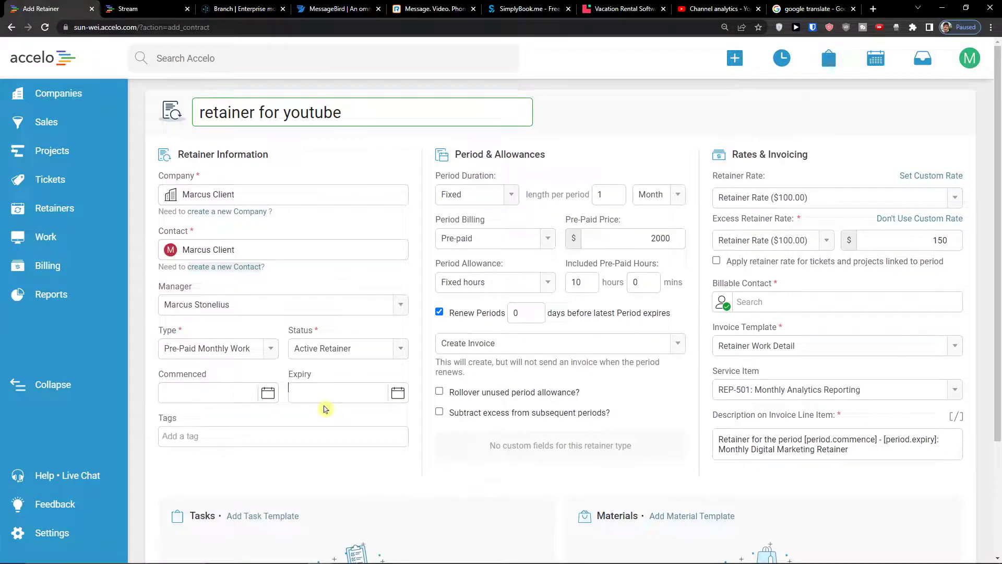
pyautogui.click(267, 402)
pyautogui.click(212, 454)
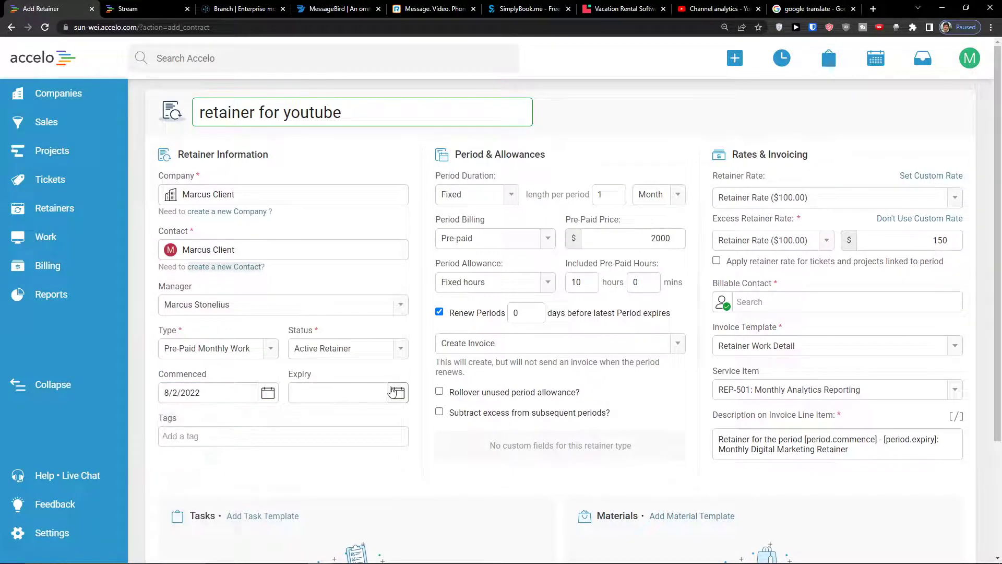
pyautogui.click(319, 397)
pyautogui.click(404, 454)
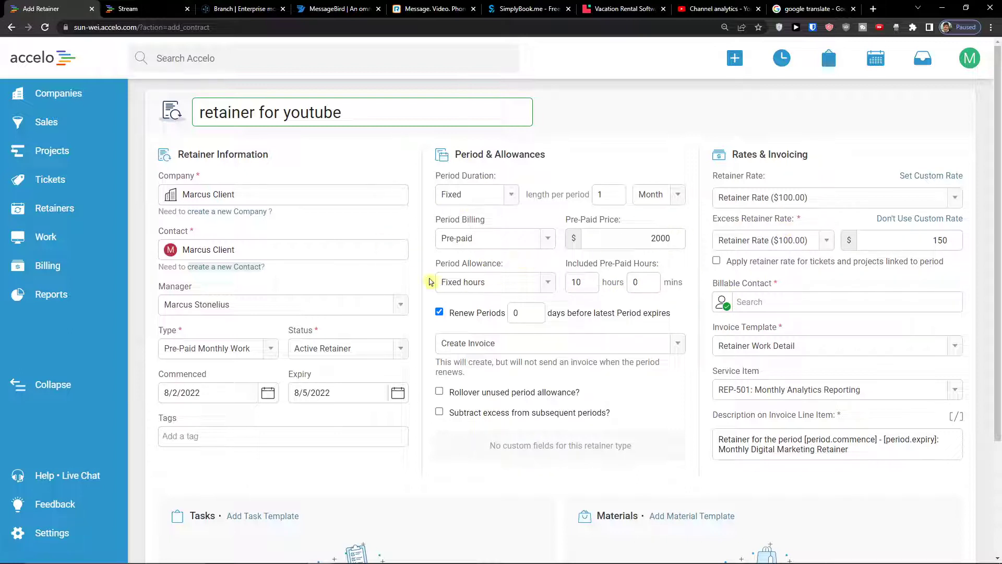
pyautogui.click(504, 345)
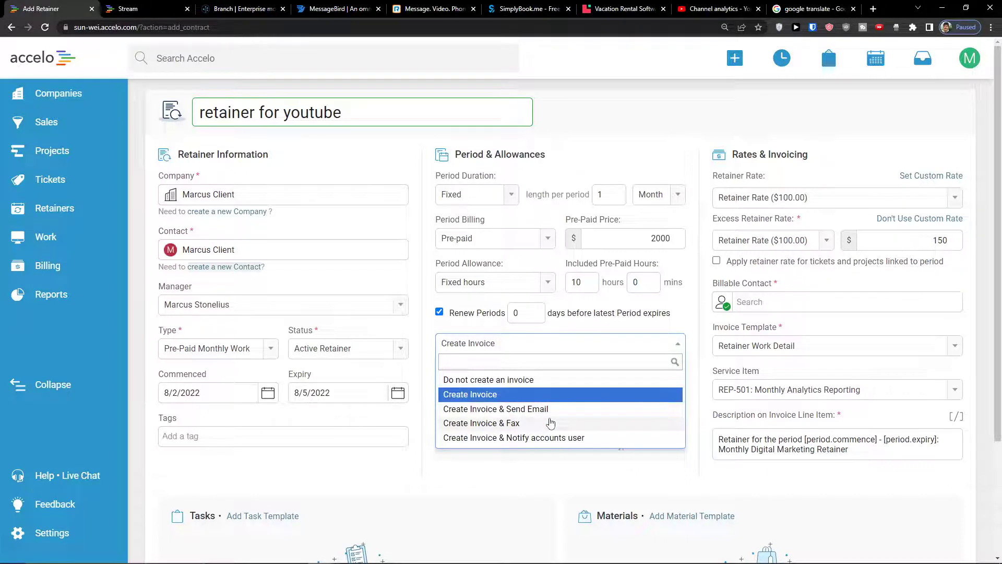
pyautogui.click(529, 396)
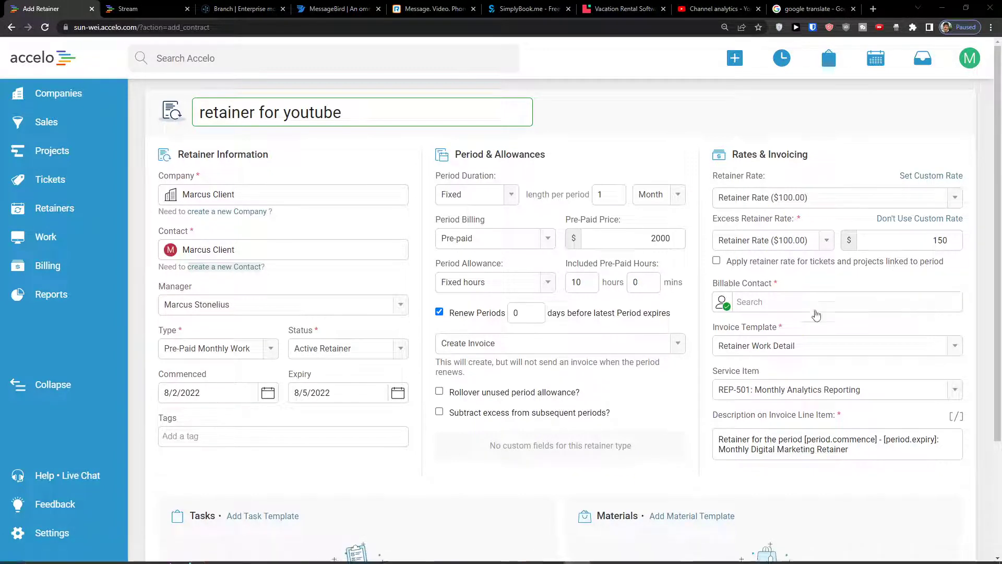
# Scroll through the unsaved retainer form, then bring up the Create menu
pyautogui.scroll(-2, 805, 301)
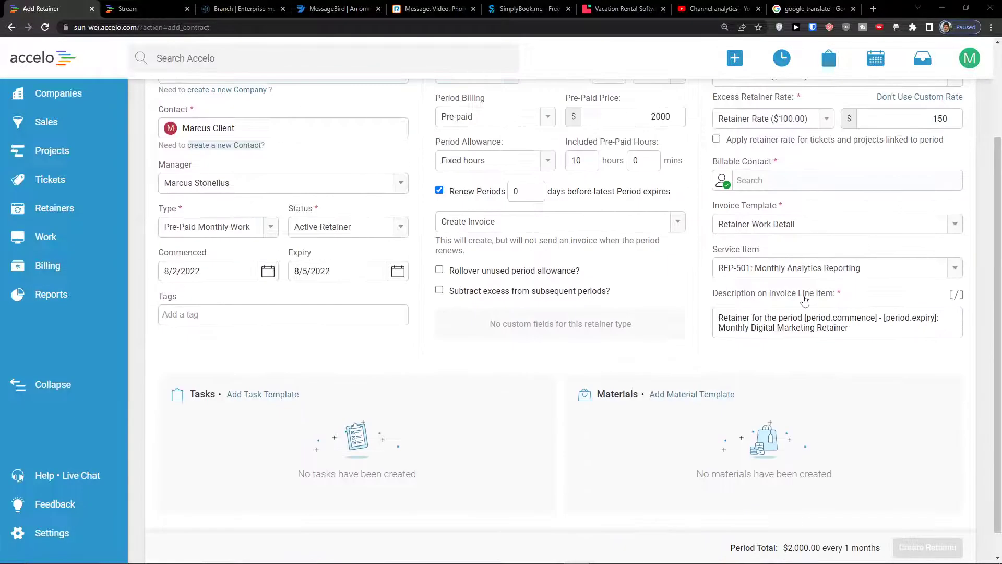
pyautogui.scroll(2, 805, 301)
pyautogui.scroll(-2, 804, 301)
pyautogui.scroll(2, 804, 301)
pyautogui.scroll(3, 691, 389)
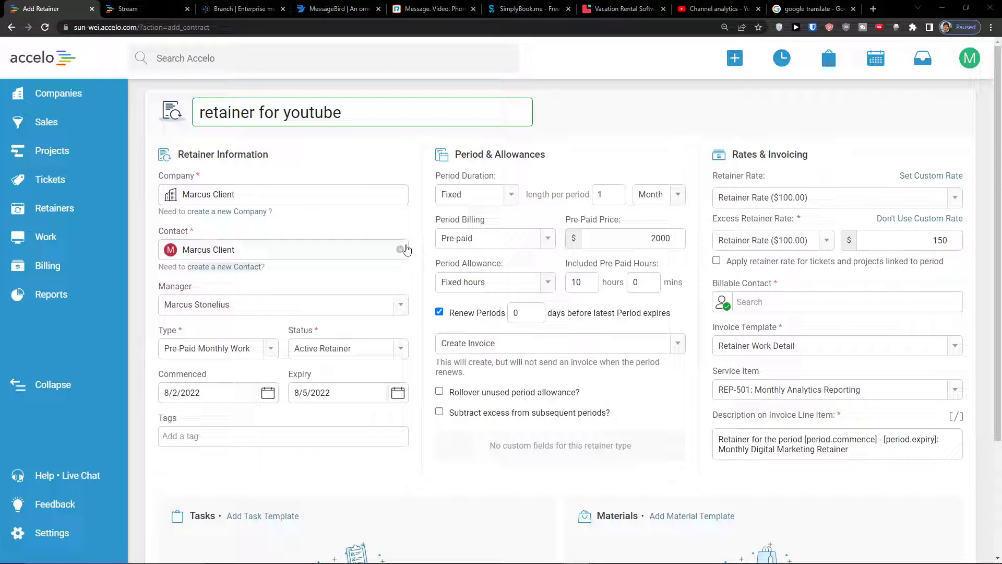
pyautogui.moveTo(752, 71)
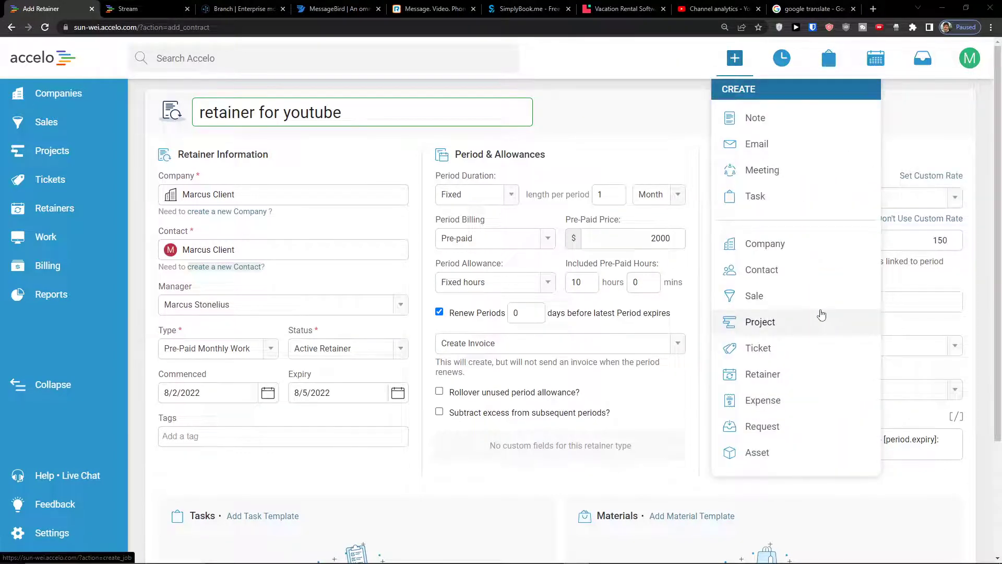
# Start a Software expense 'youtube description' attached to the Youtube Channel project
pyautogui.click(847, 396)
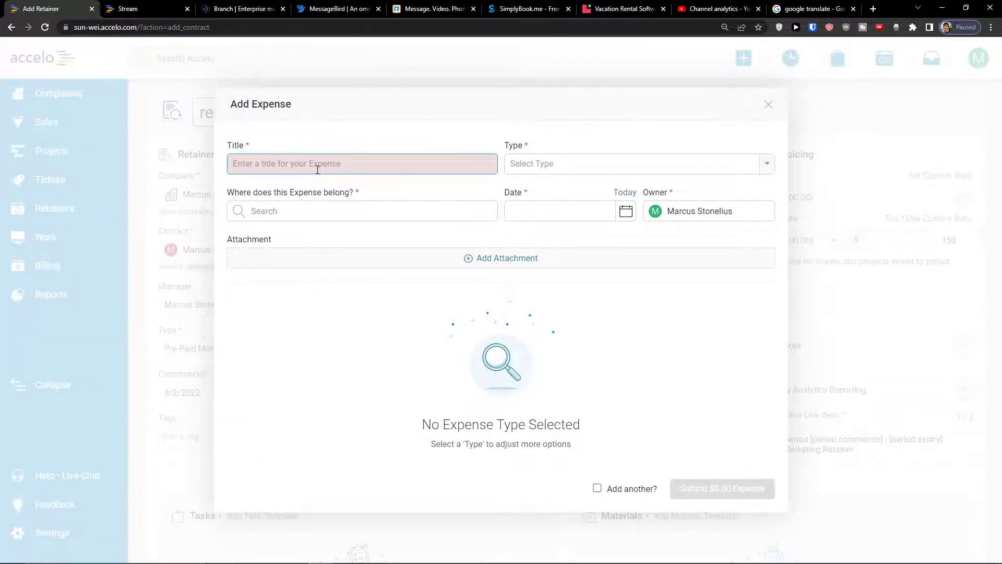
pyautogui.write('youtube description')
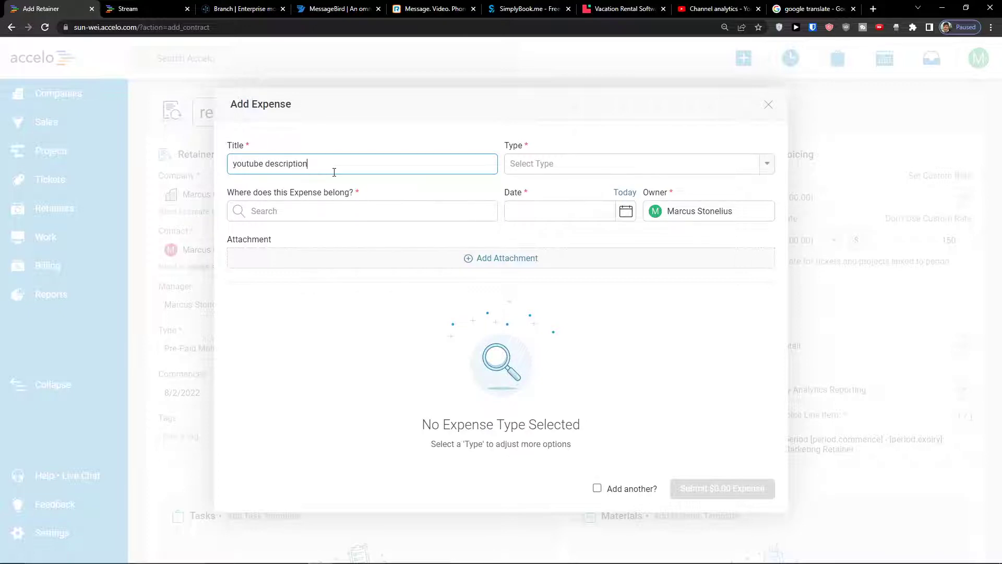
pyautogui.click(581, 163)
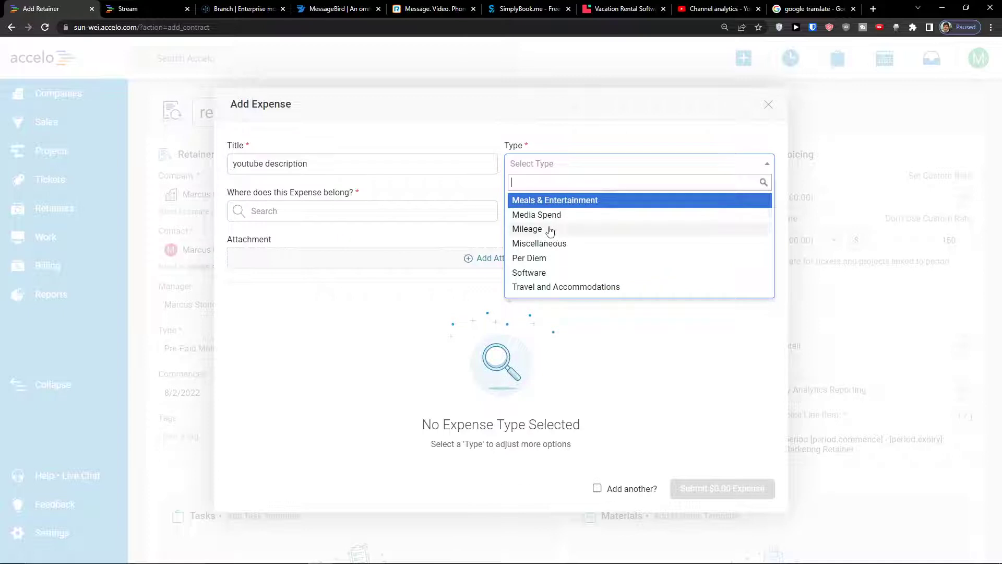
pyautogui.click(627, 273)
pyautogui.click(389, 222)
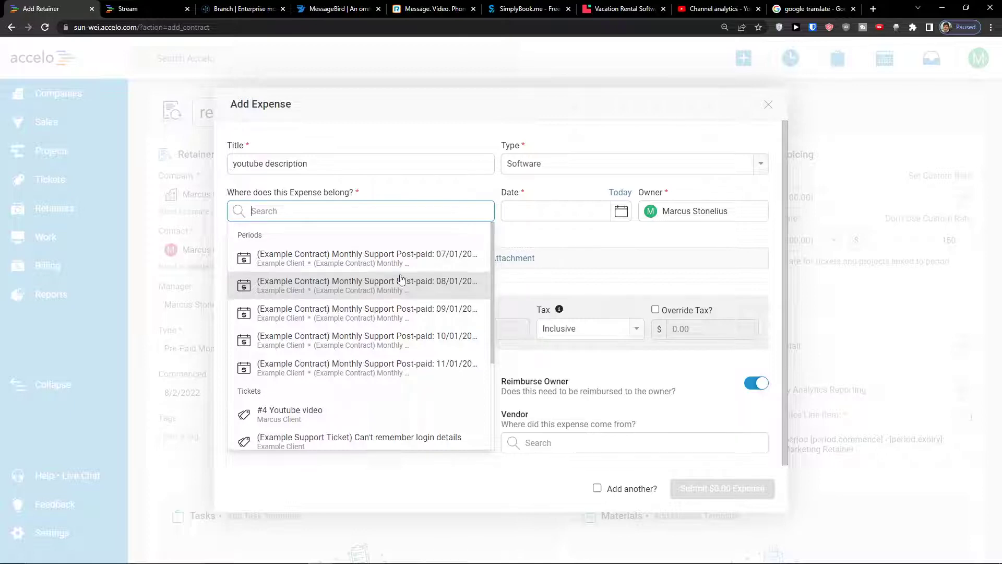
pyautogui.scroll(-3, 389, 284)
pyautogui.click(360, 373)
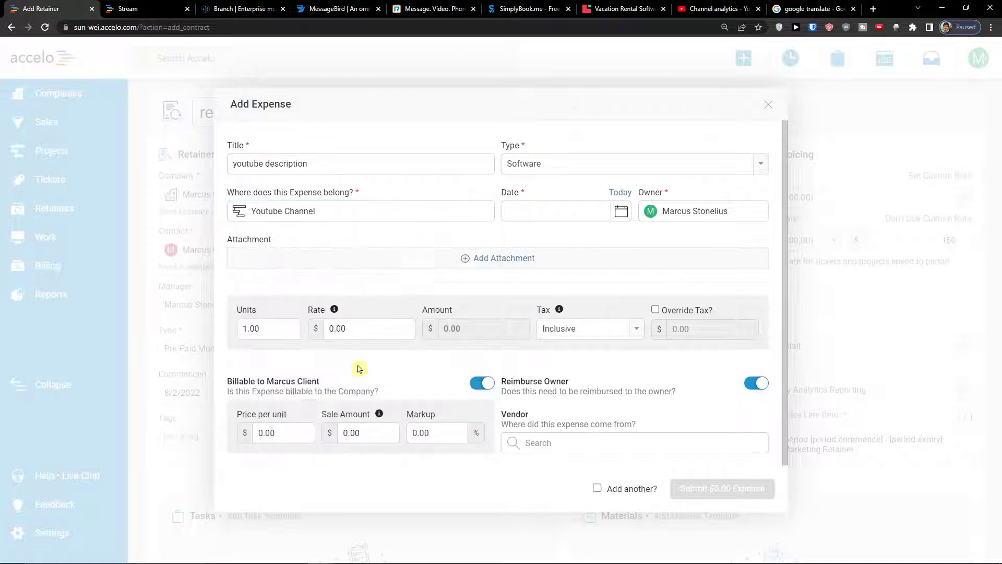
# Date the expense 8/2/2022, set its rate to 50.00, and submit it
pyautogui.click(580, 215)
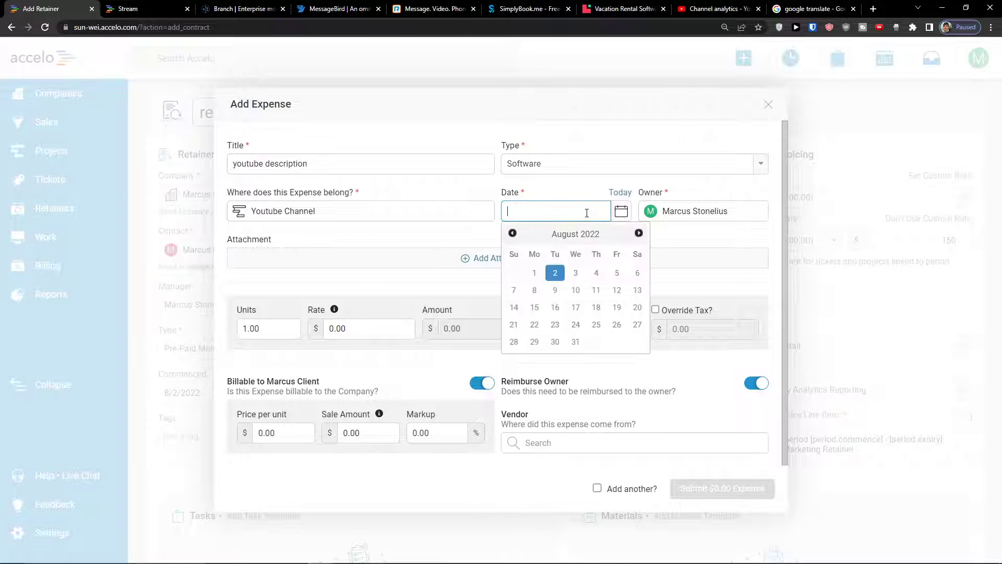
pyautogui.click(553, 277)
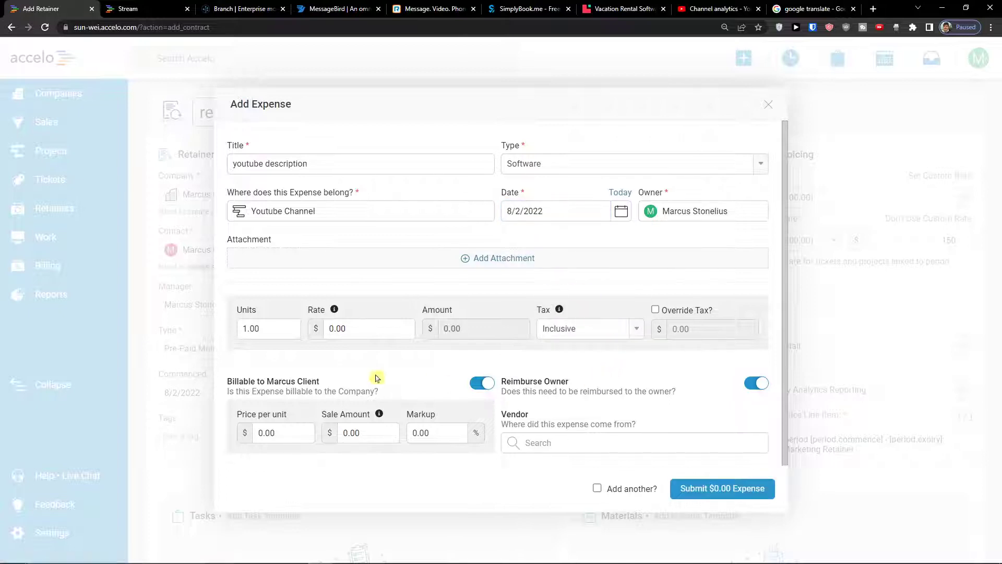
pyautogui.click(326, 329)
pyautogui.doubleClick(347, 324)
pyautogui.write('50')
pyautogui.click(391, 357)
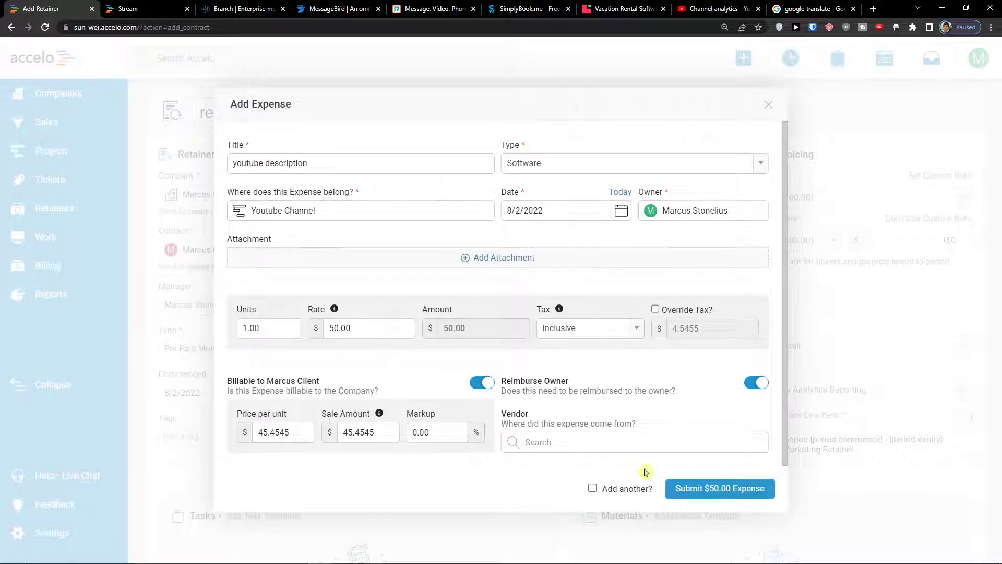
pyautogui.click(714, 488)
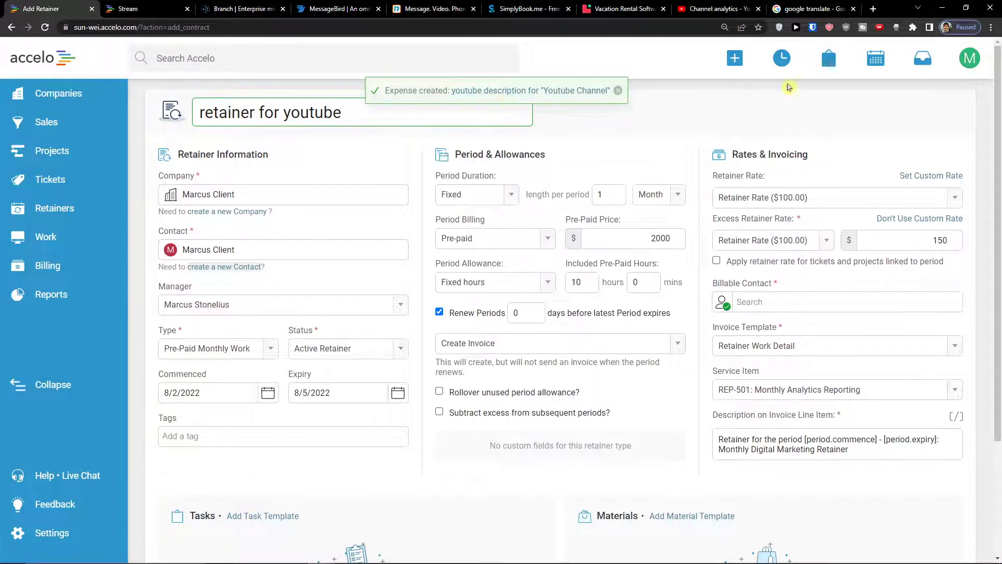
pyautogui.click(735, 58)
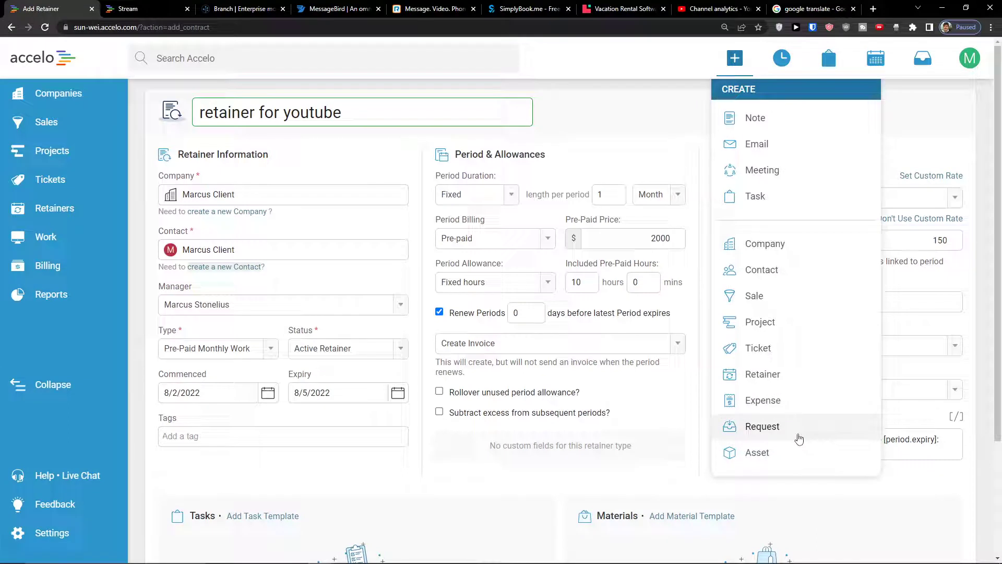
# Start a task for the client company titled 'Call Marcus' with a short description
pyautogui.click(765, 199)
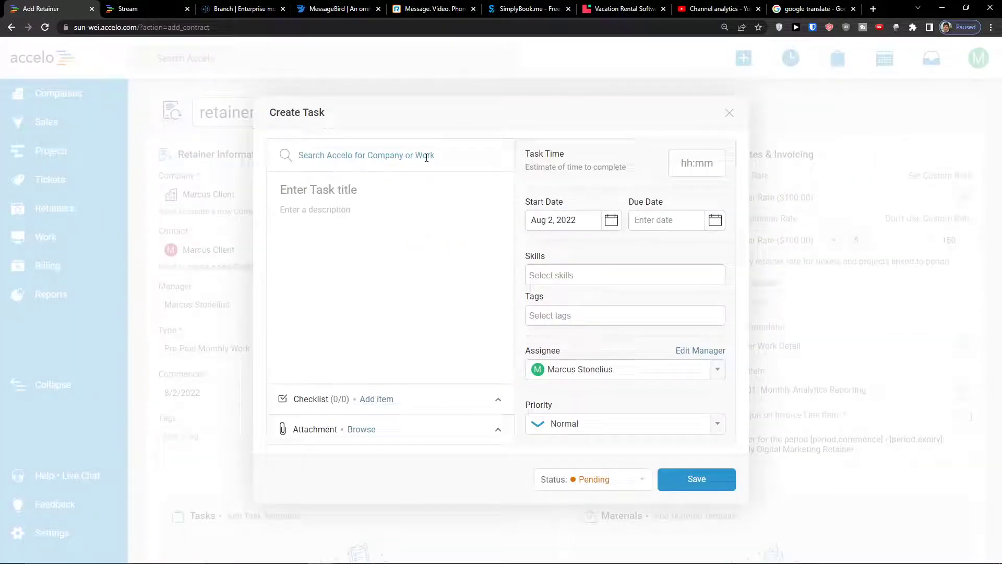
pyautogui.write('mar')
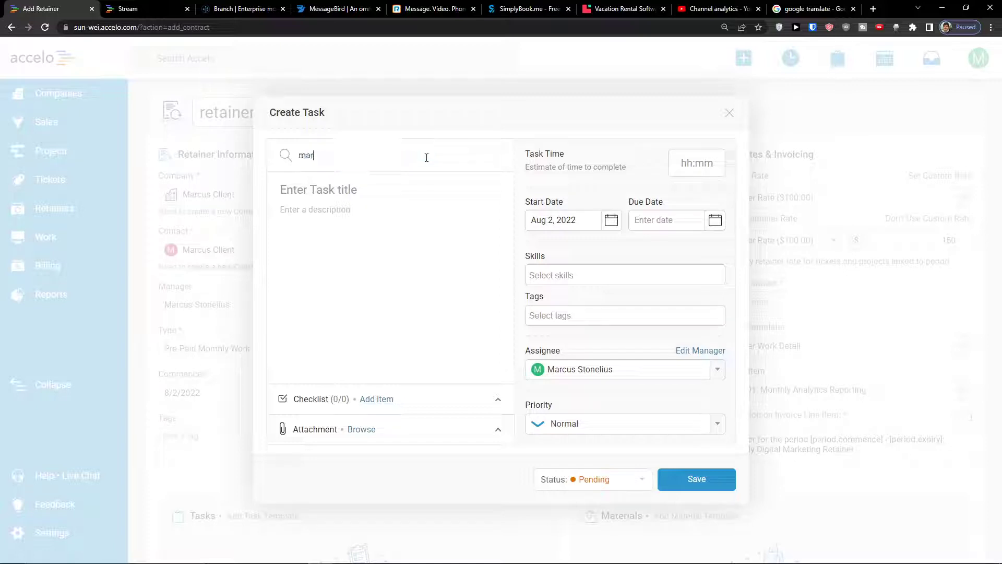
pyautogui.write('cu')
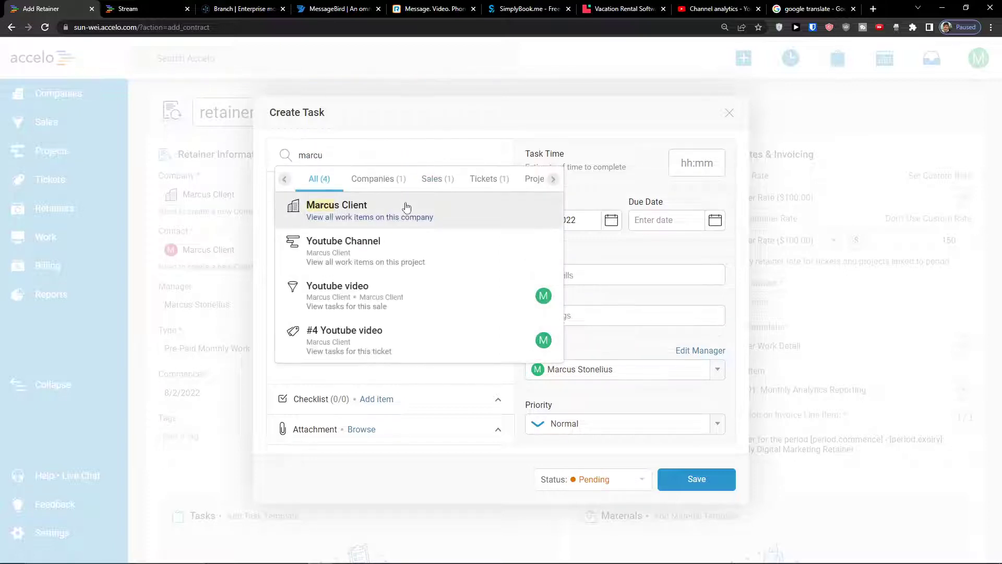
pyautogui.click(407, 205)
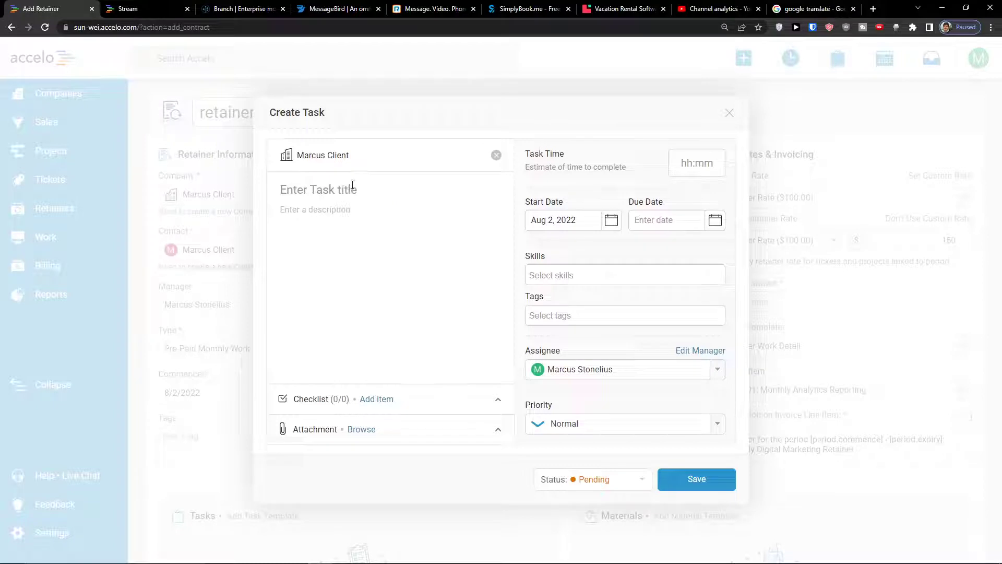
pyautogui.write('Call Marcusjust description')
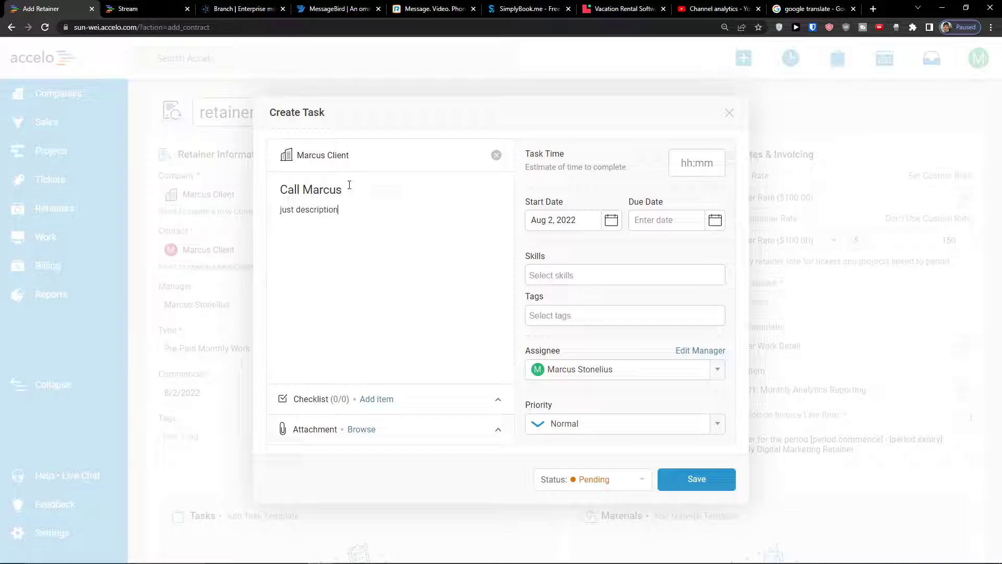
pyautogui.press('Tab')
# Give the task 16:40 estimated time, due Aug 3, 2022, Design skill, and save it
pyautogui.write('1000')
pyautogui.click(690, 193)
pyautogui.click(678, 220)
pyautogui.click(702, 277)
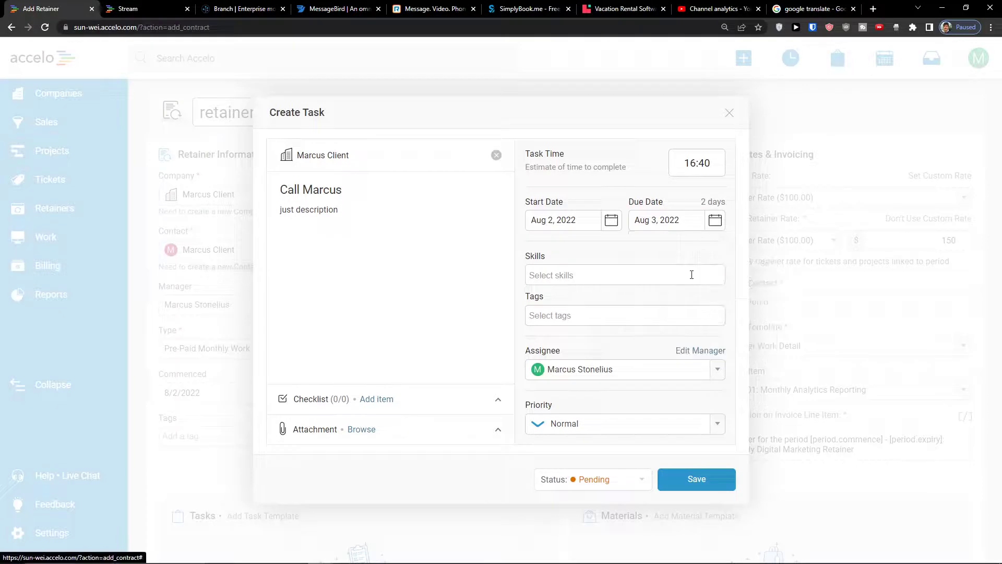
pyautogui.click(670, 273)
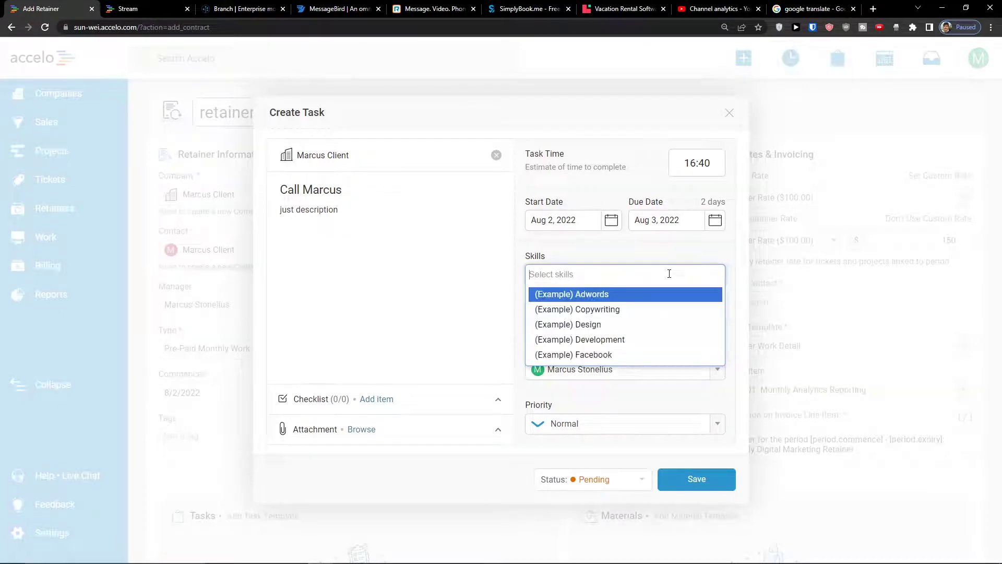
pyautogui.click(620, 321)
pyautogui.click(606, 327)
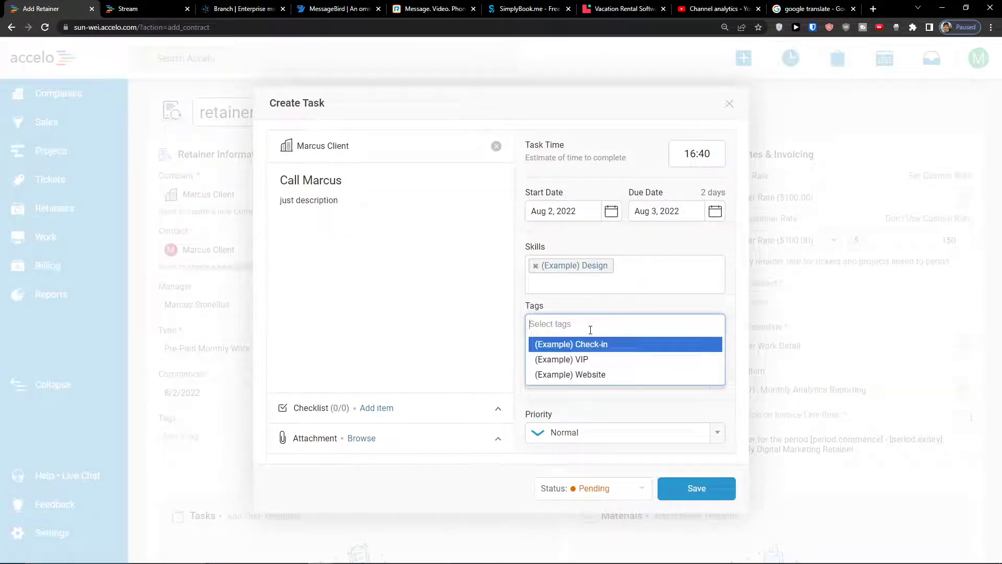
pyautogui.click(492, 331)
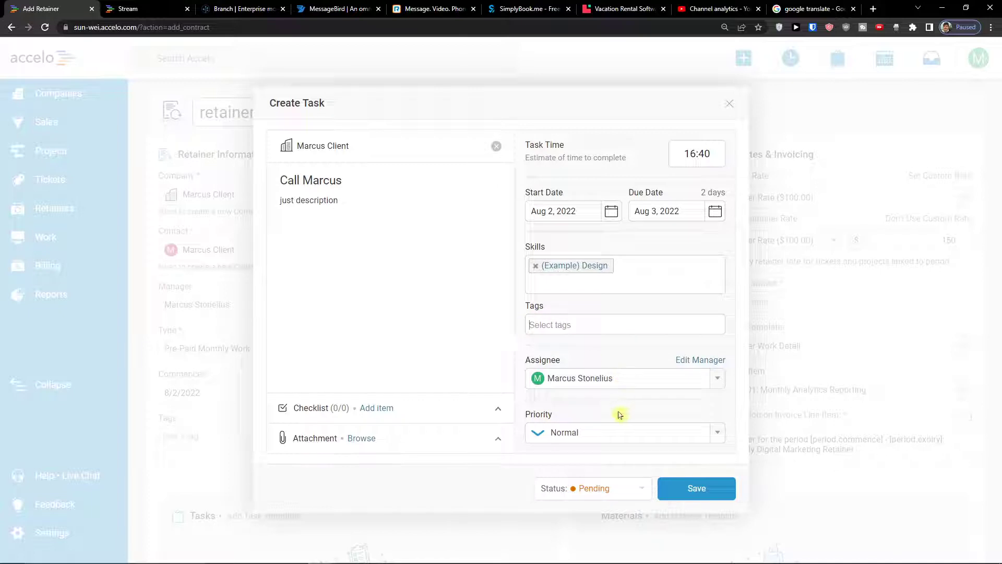
pyautogui.click(718, 485)
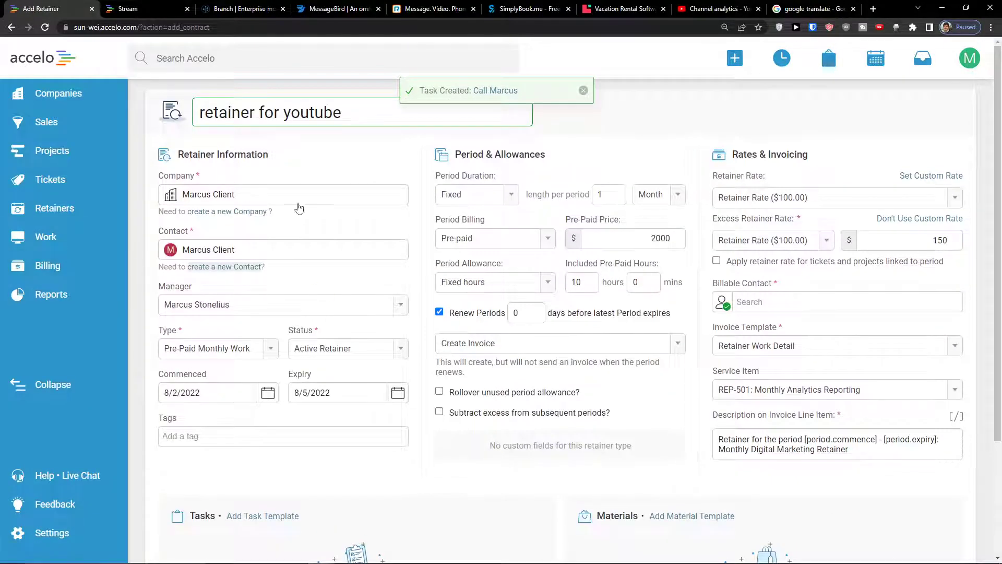
# Go to the All Open Projects list via Projects in the sidebar
pyautogui.moveTo(735, 60)
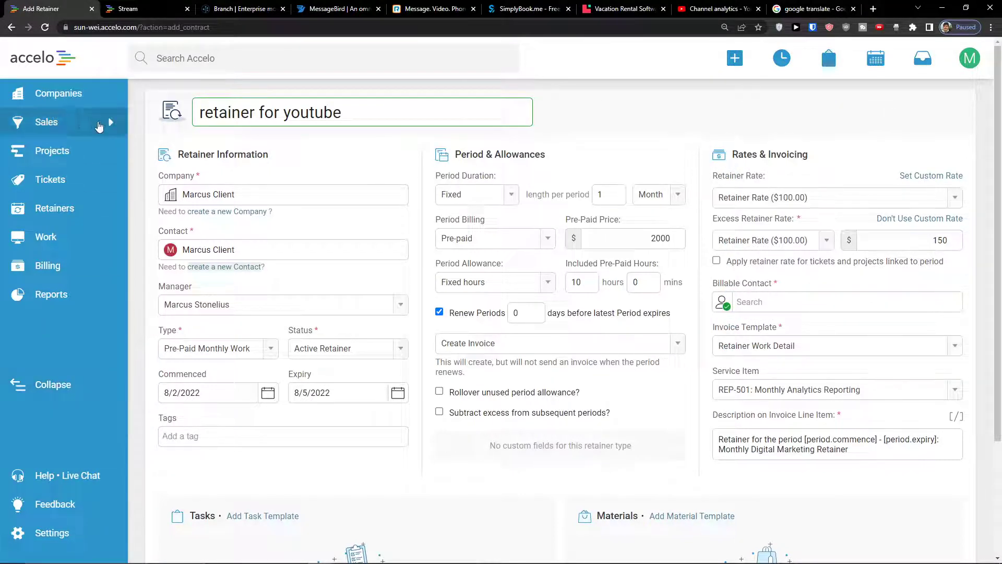
pyautogui.click(82, 151)
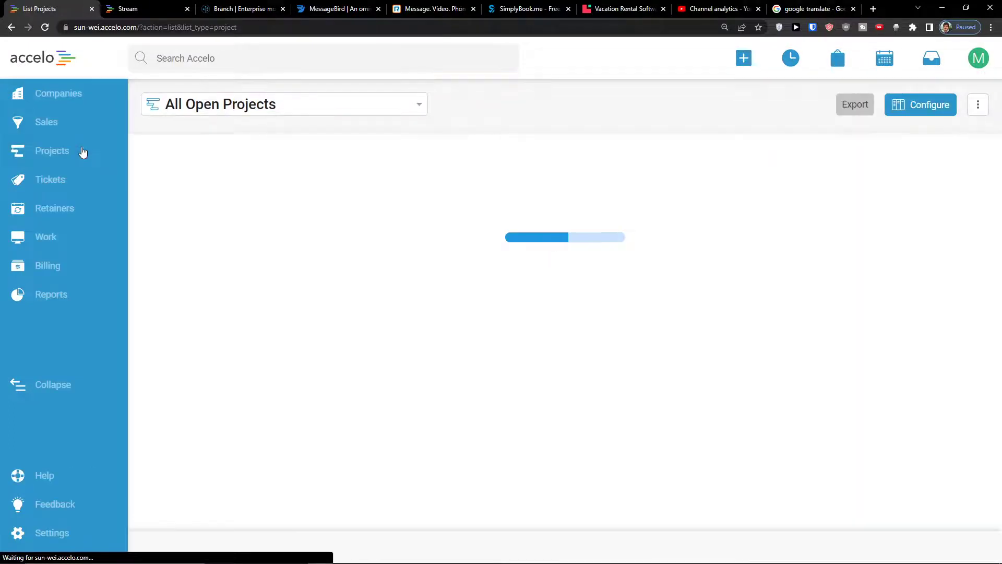